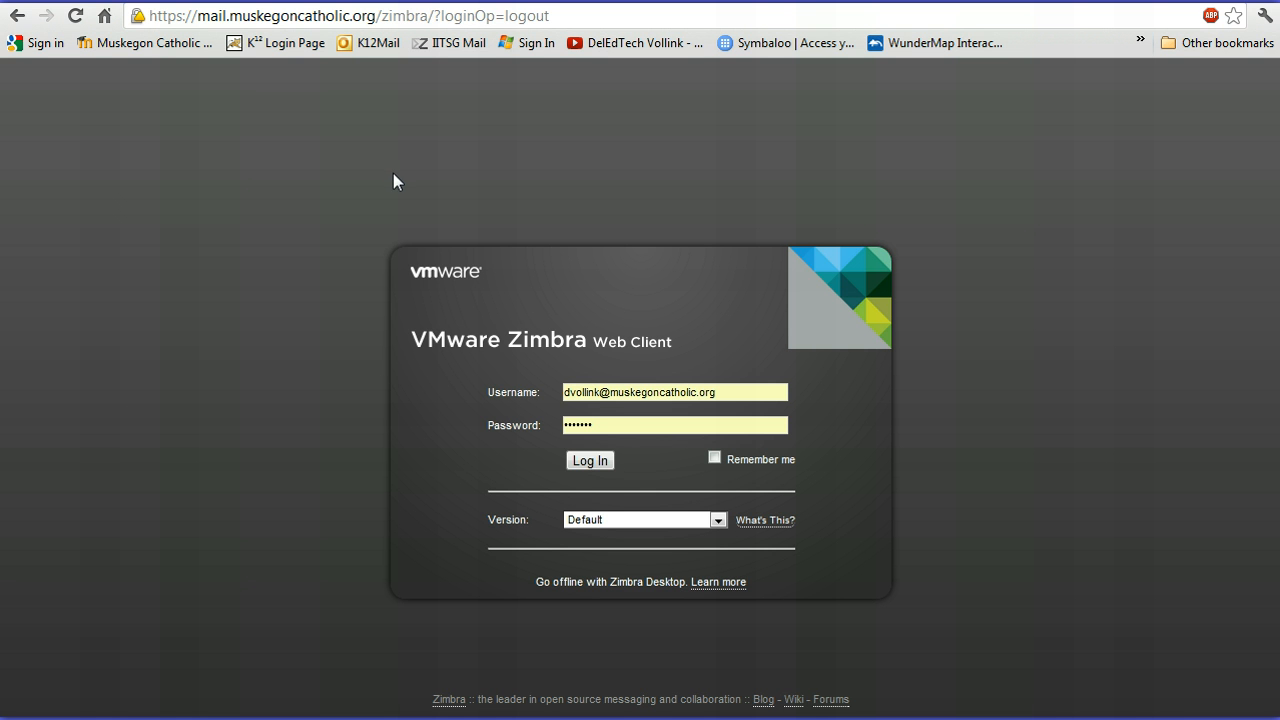
Step: Log in to the Zimbra Web Client with the prefilled credentials
left_click(589, 460)
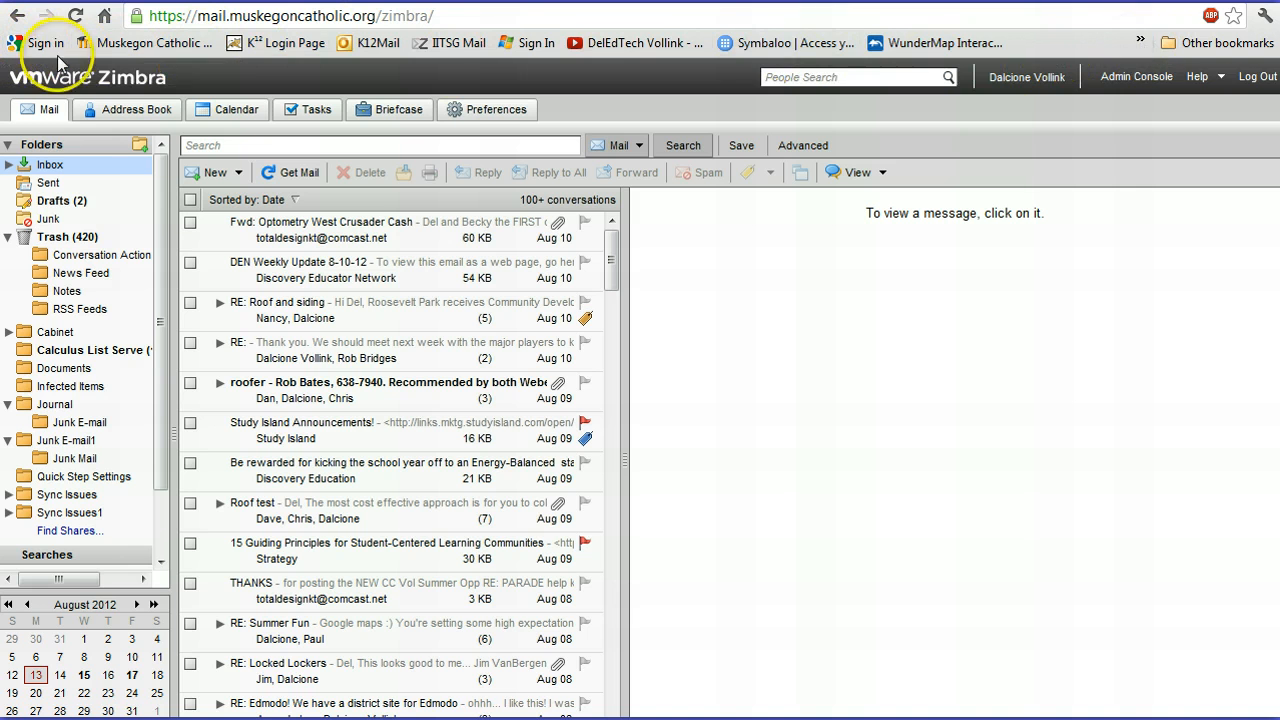
Step: Hide the browser's bookmarks bar and show it again
left_click(1260, 16)
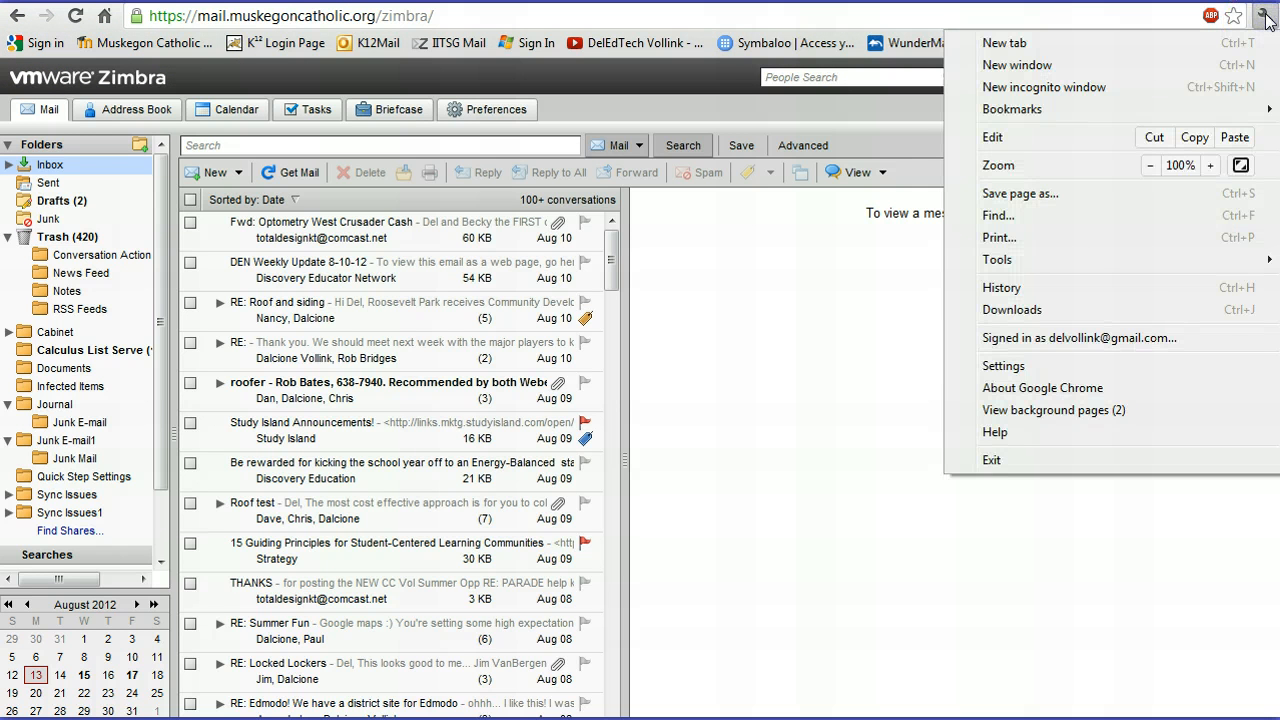
left_click(1263, 17)
left_click(1263, 17)
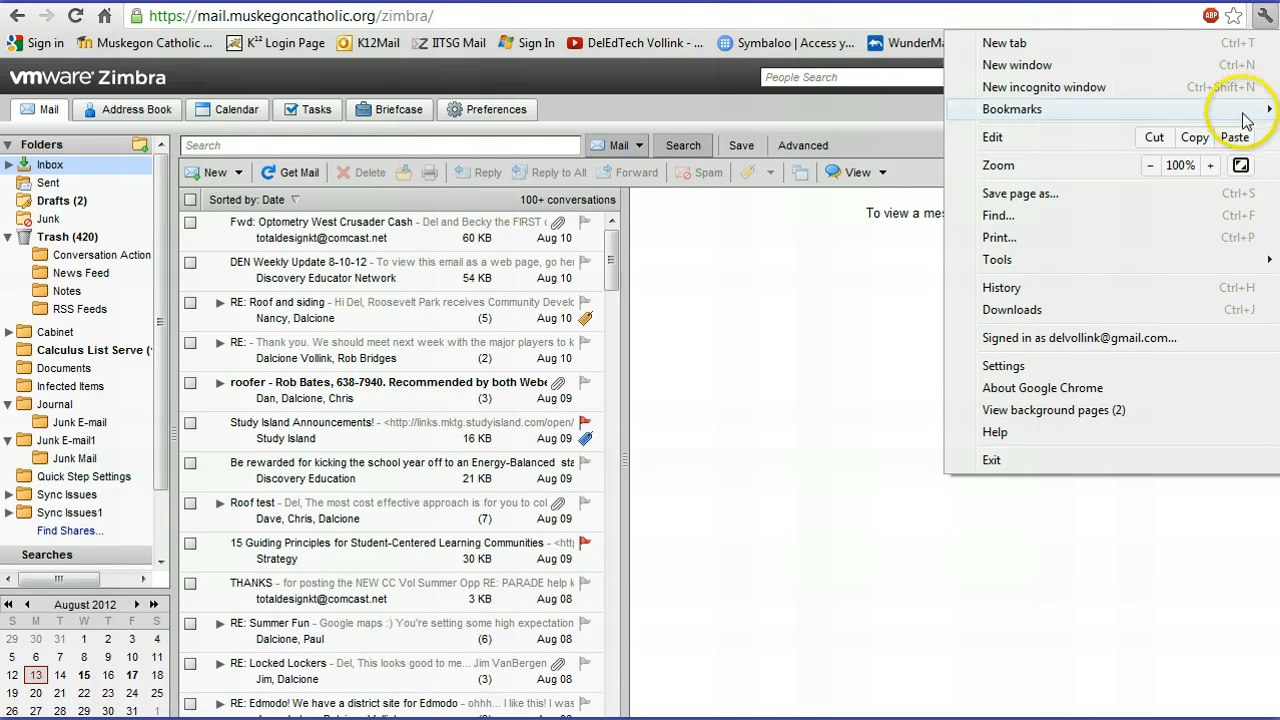
mouse_move(1245, 112)
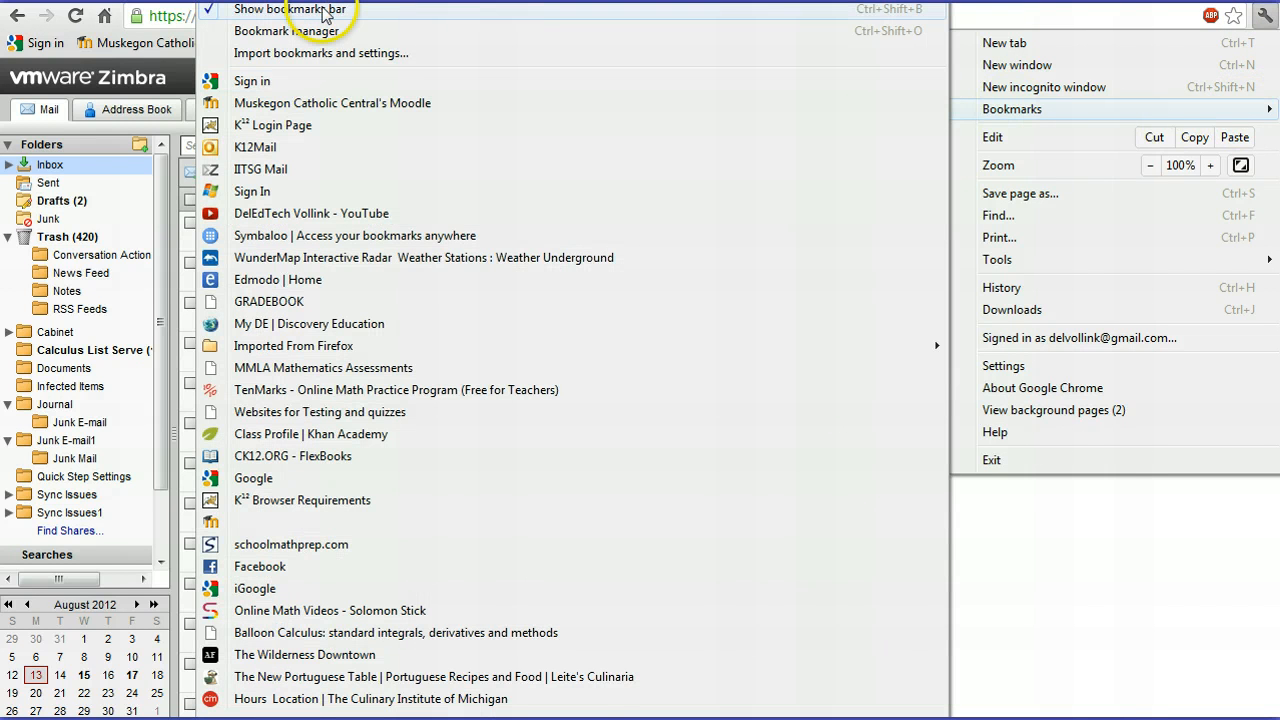
left_click(215, 10)
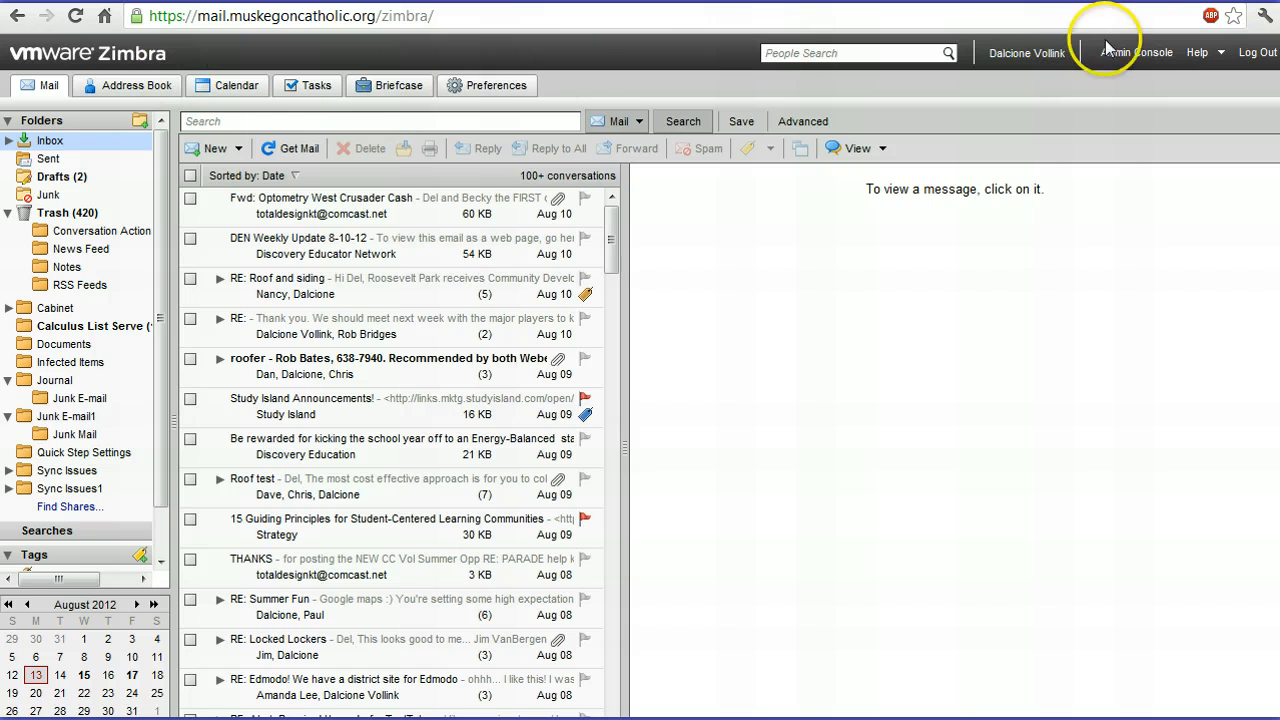
left_click(1265, 15)
mouse_move(1075, 110)
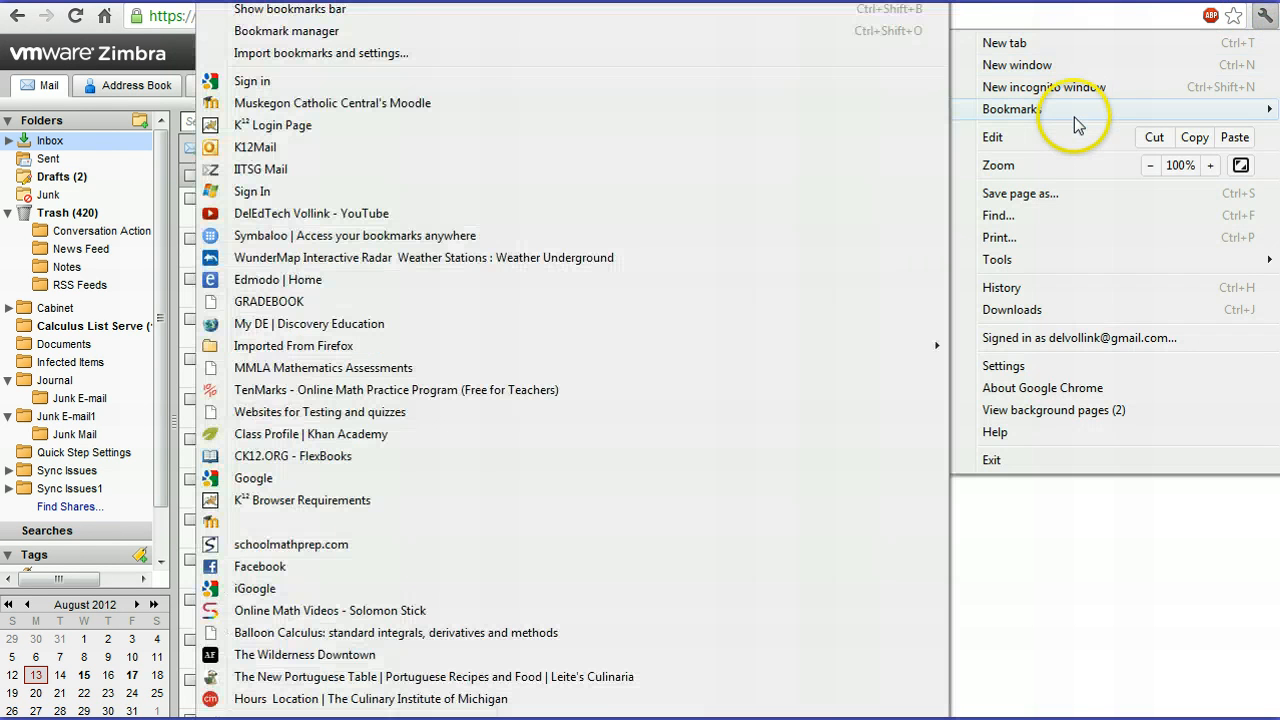
left_click(335, 8)
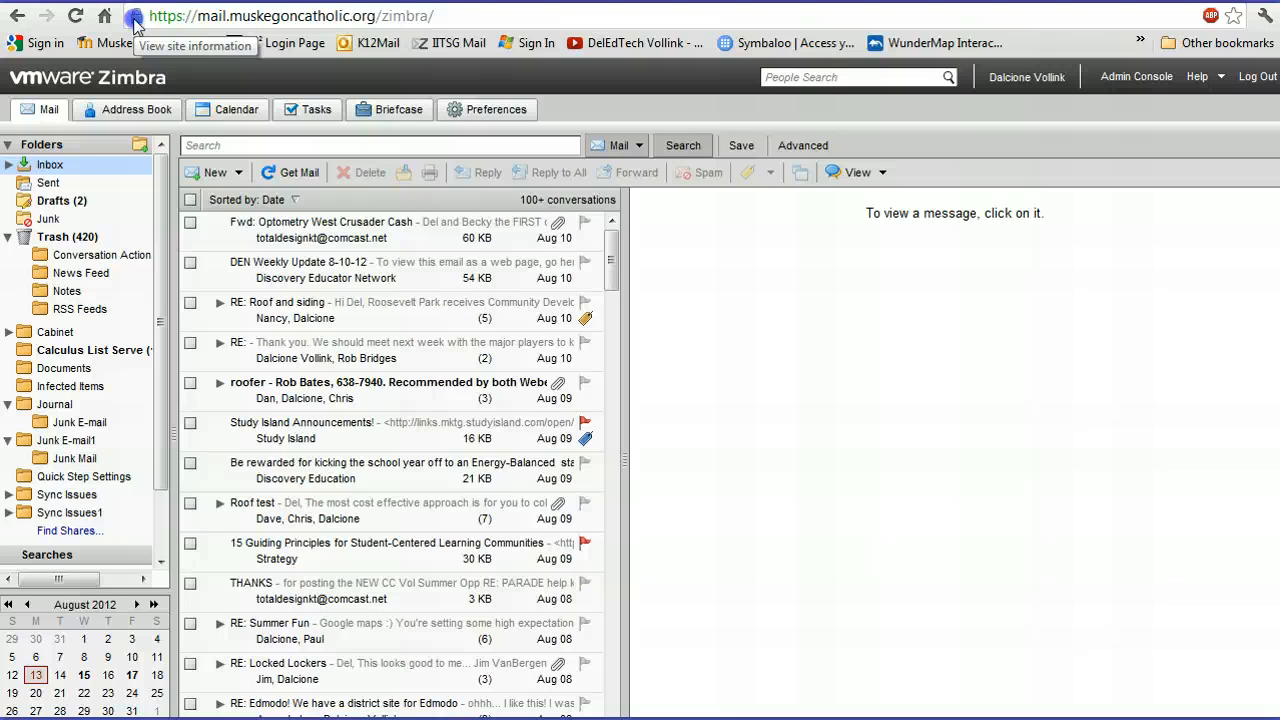
Step: Add the mailbox page to the bookmarks bar and rename the bookmark MCC MAIL
mouse_move(134, 18)
left_mouse_down()
mouse_move(128, 36)
mouse_move(322, 55)
mouse_move(985, 42)
mouse_move(95, 48)
left_mouse_up()
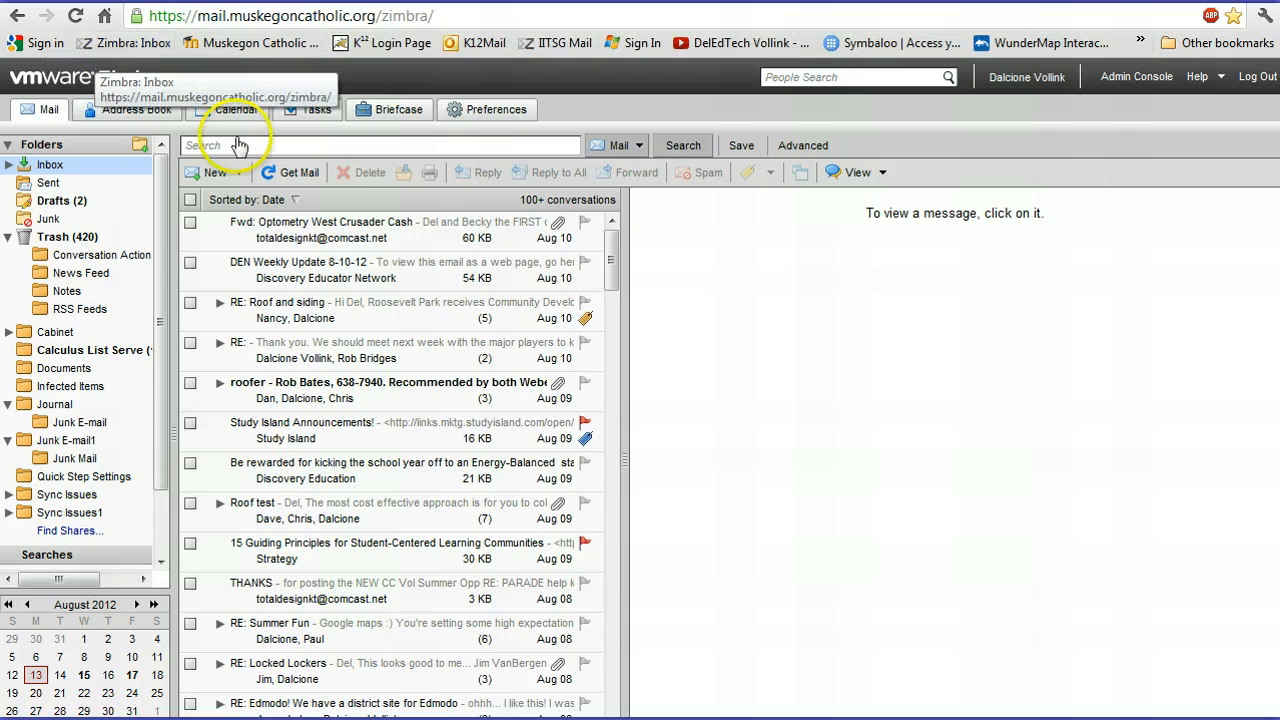
left_click(310, 178)
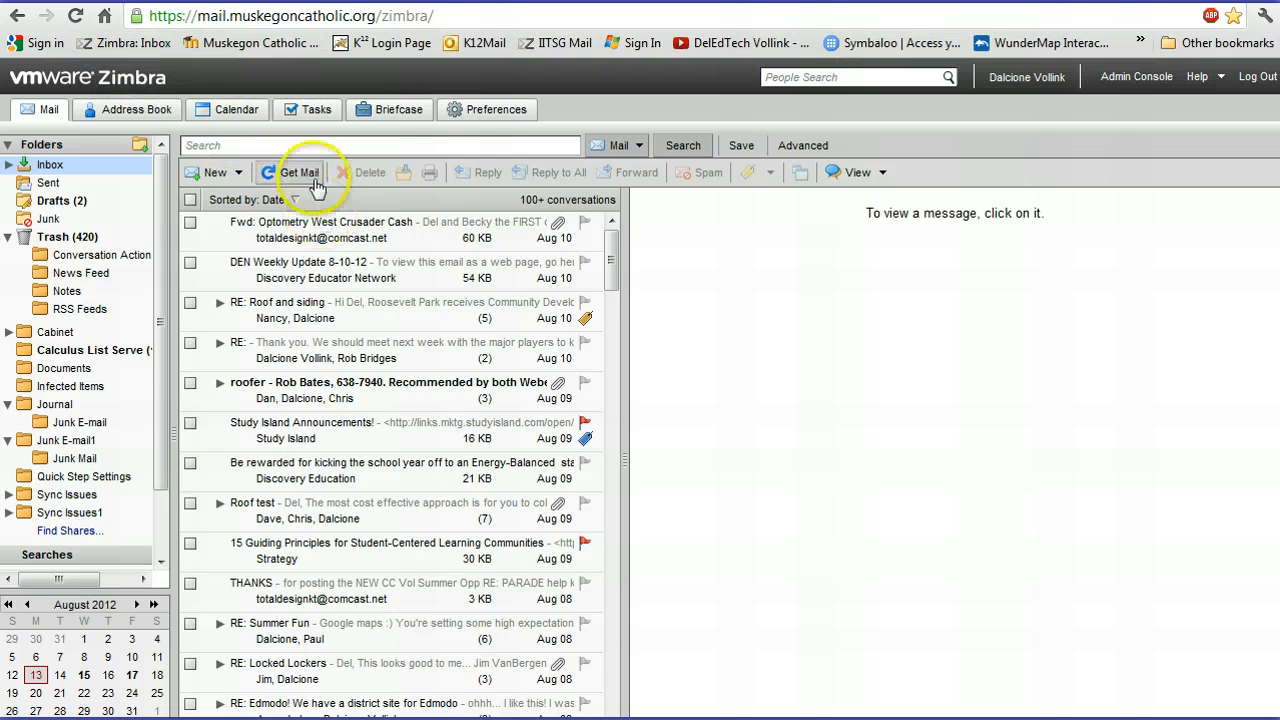
right_click(141, 50)
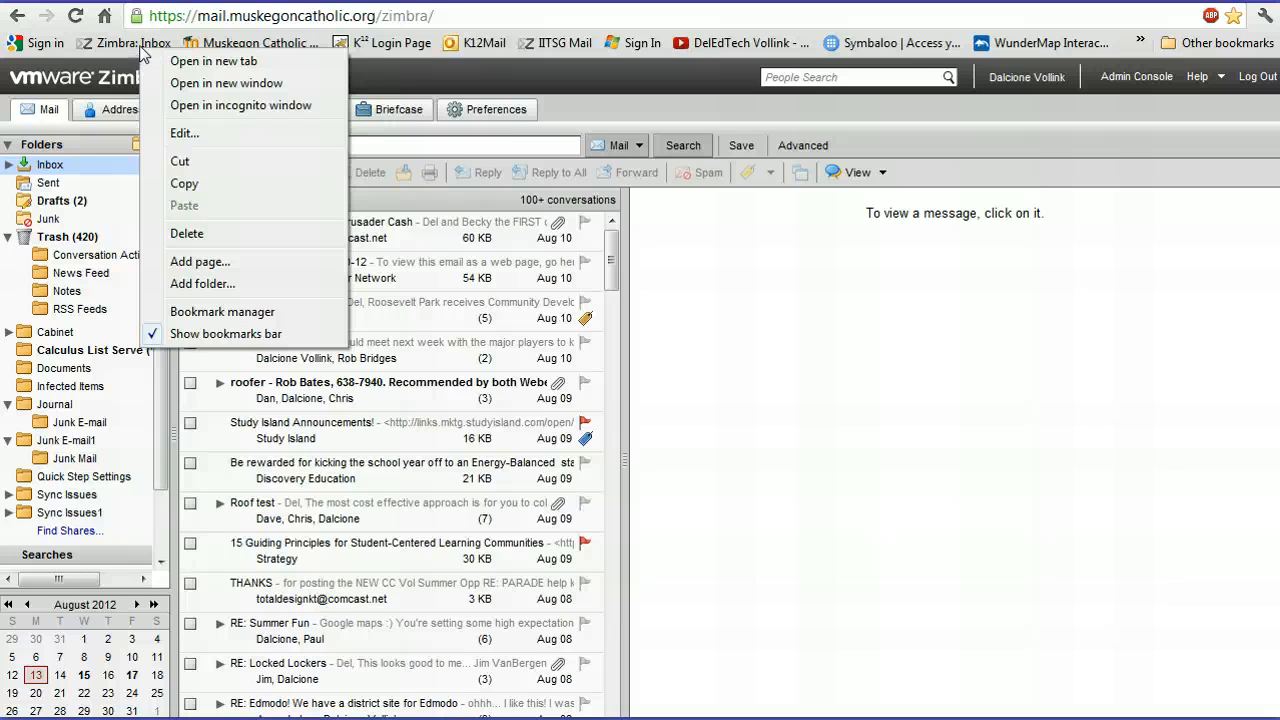
left_click(184, 133)
type("M")
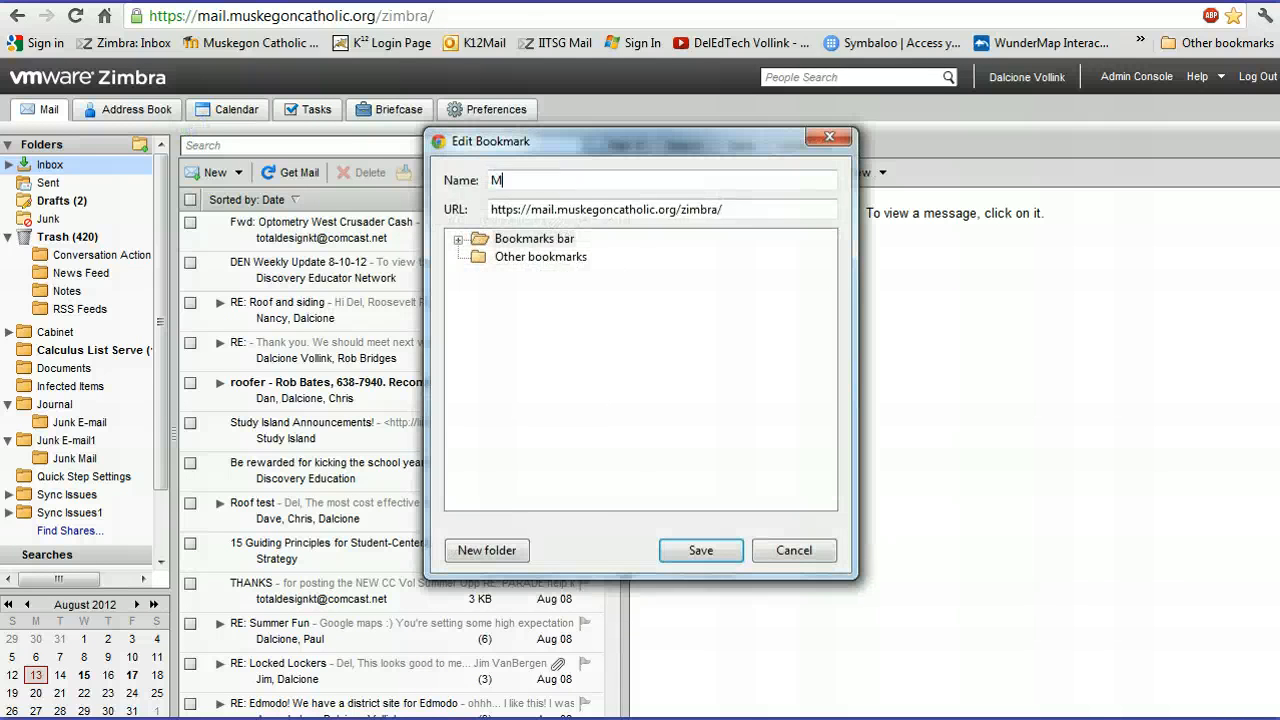
type("CC MAIL")
left_click(705, 549)
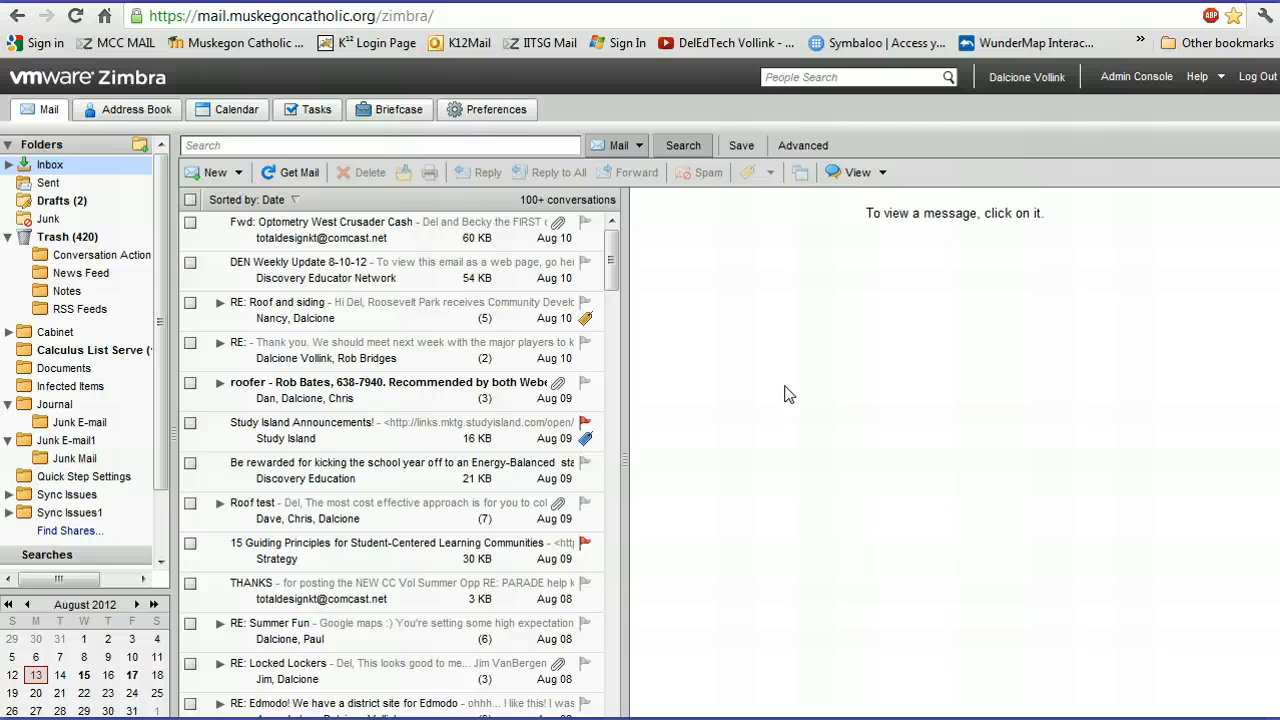
Step: Start a new email message
left_click(228, 175)
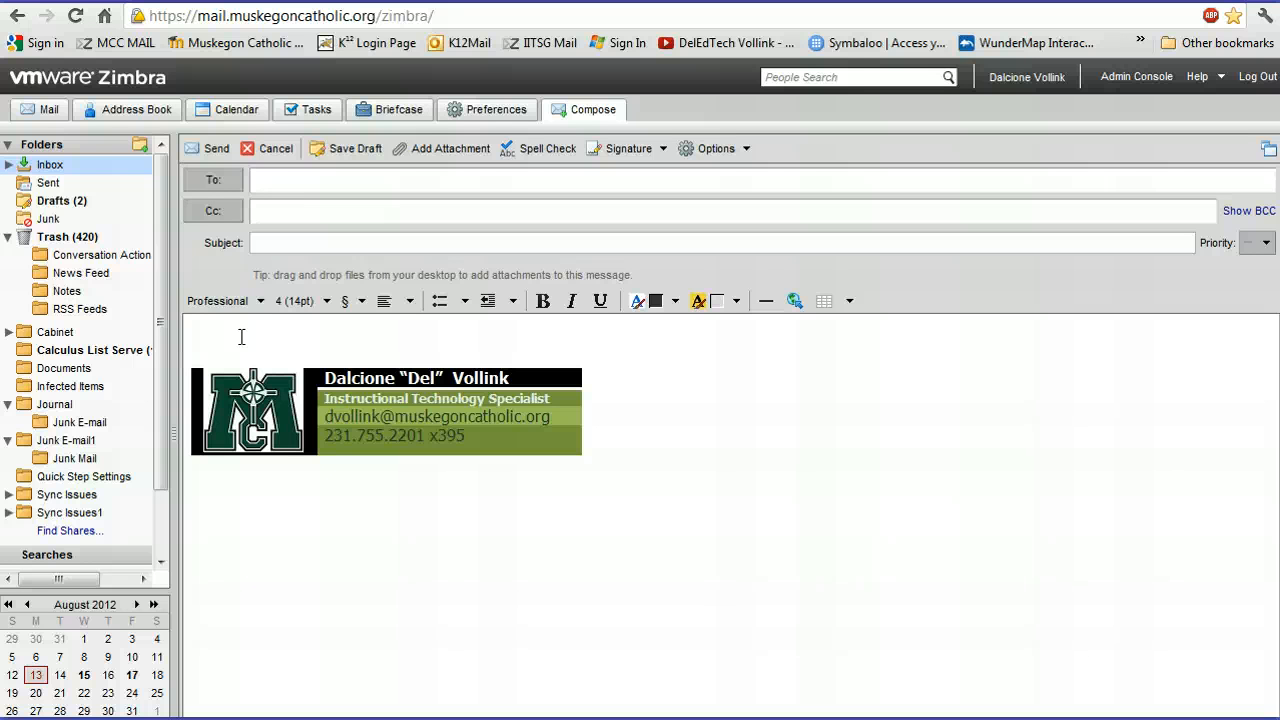
Step: In the composing preferences, switch the message format to text and back to HTML, look over the font colors, and save
left_click(472, 113)
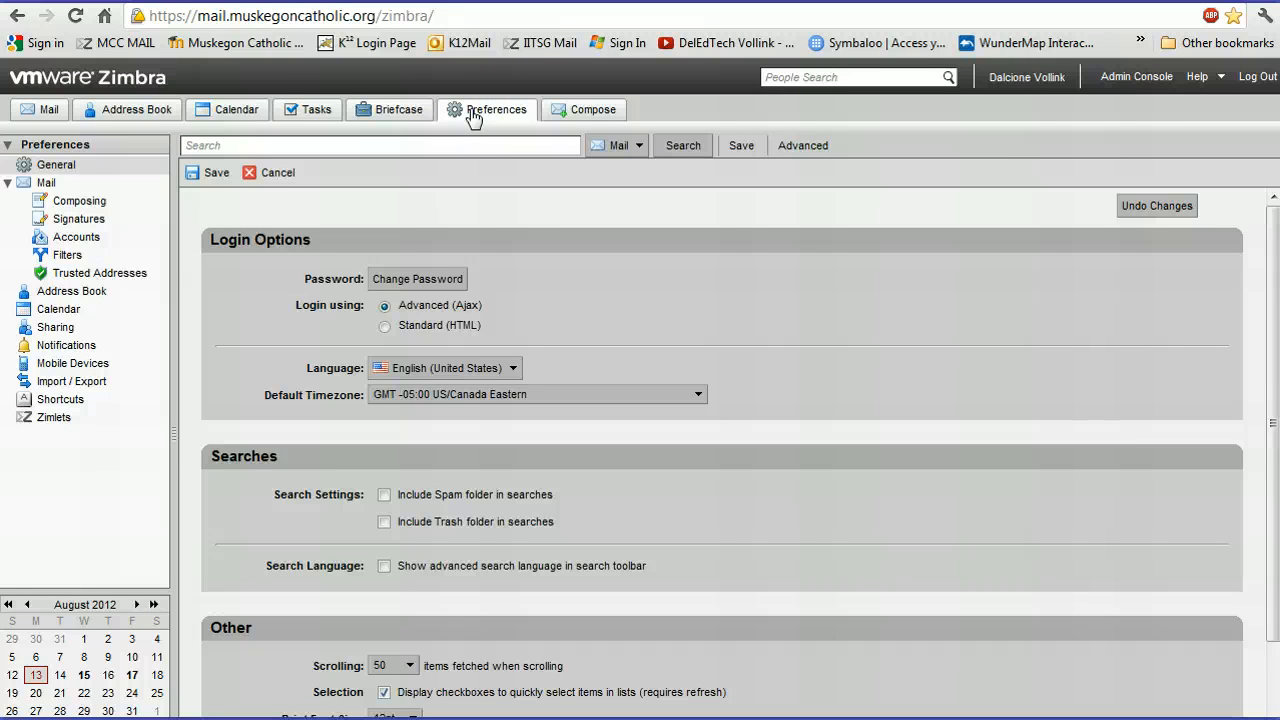
left_click(80, 200)
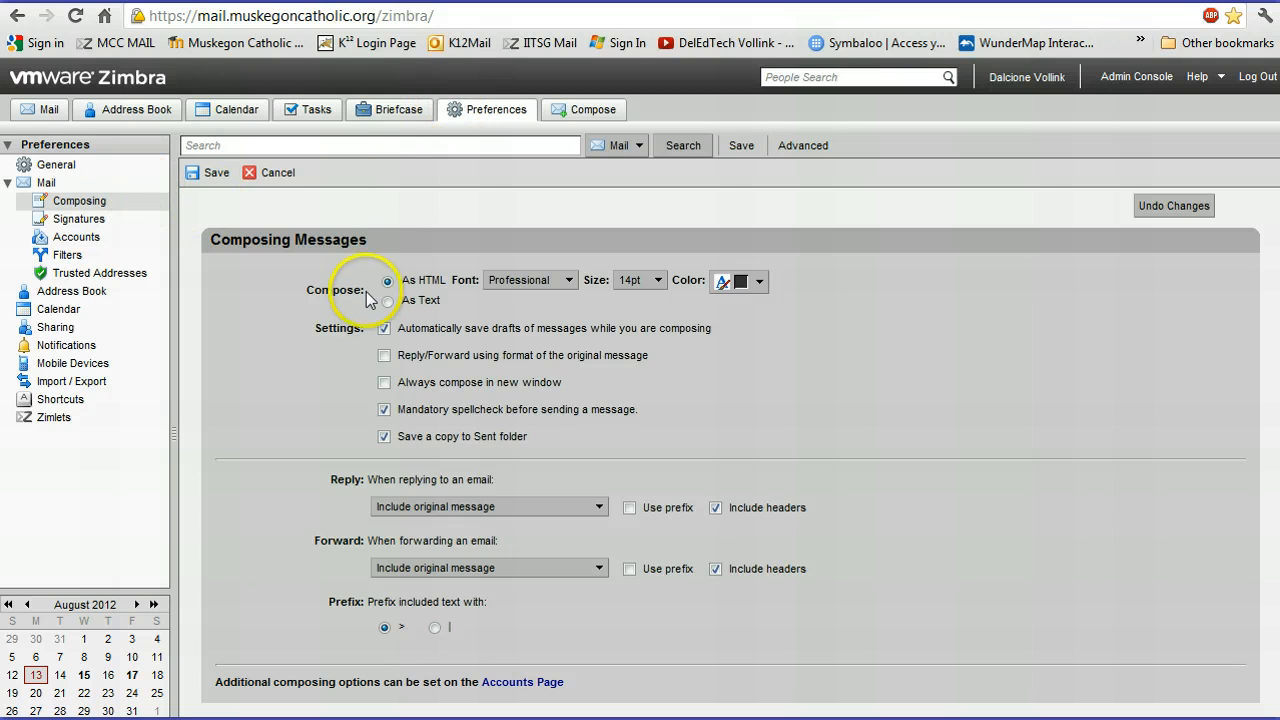
left_click(387, 302)
left_click(386, 282)
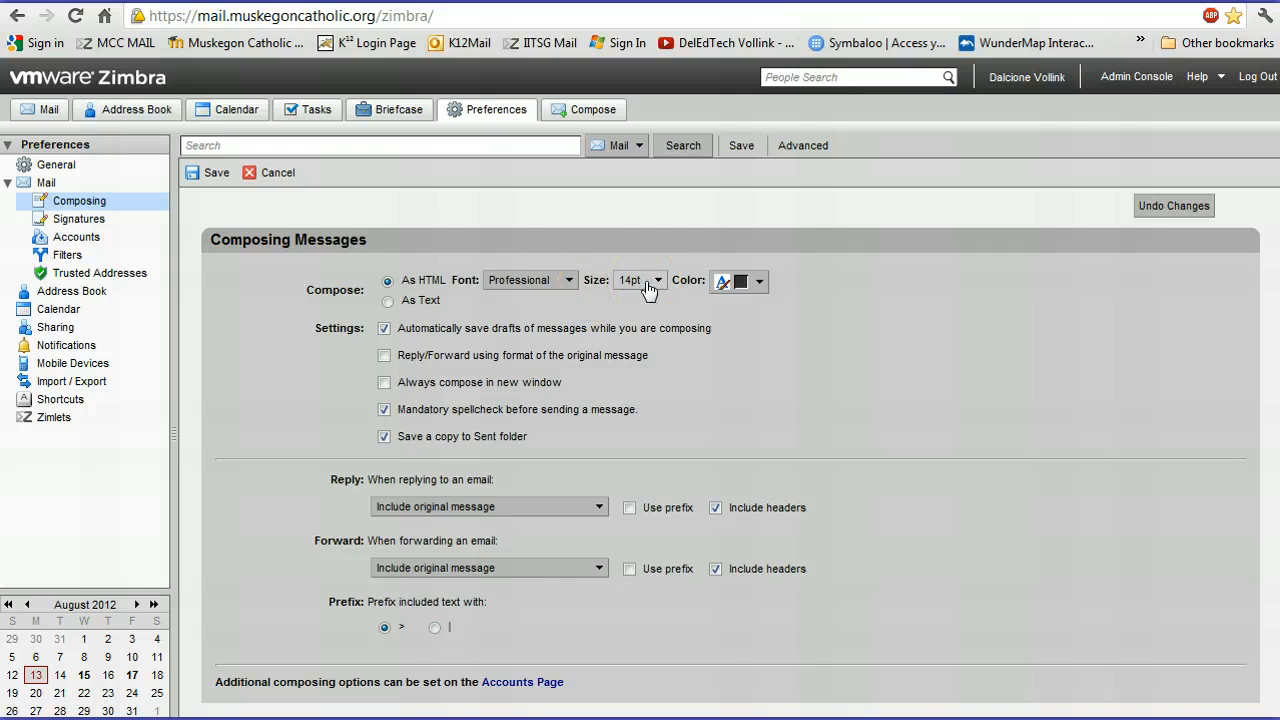
left_click(760, 283)
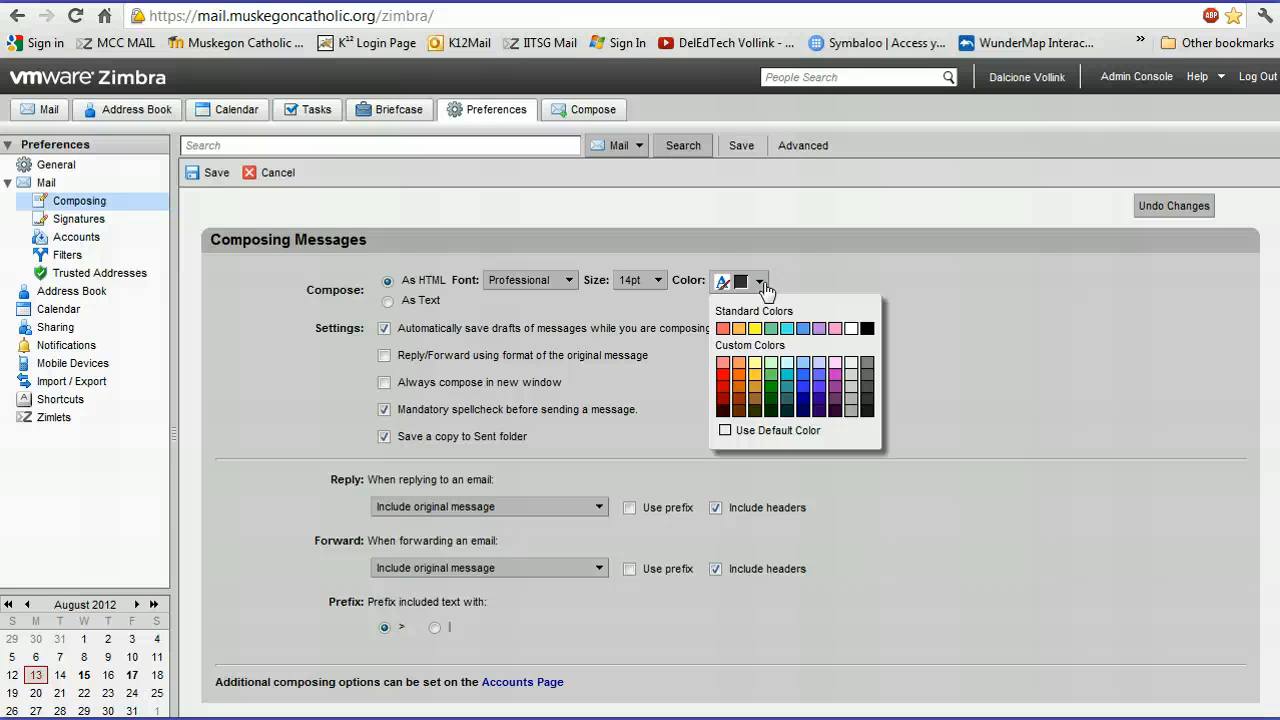
left_click(853, 283)
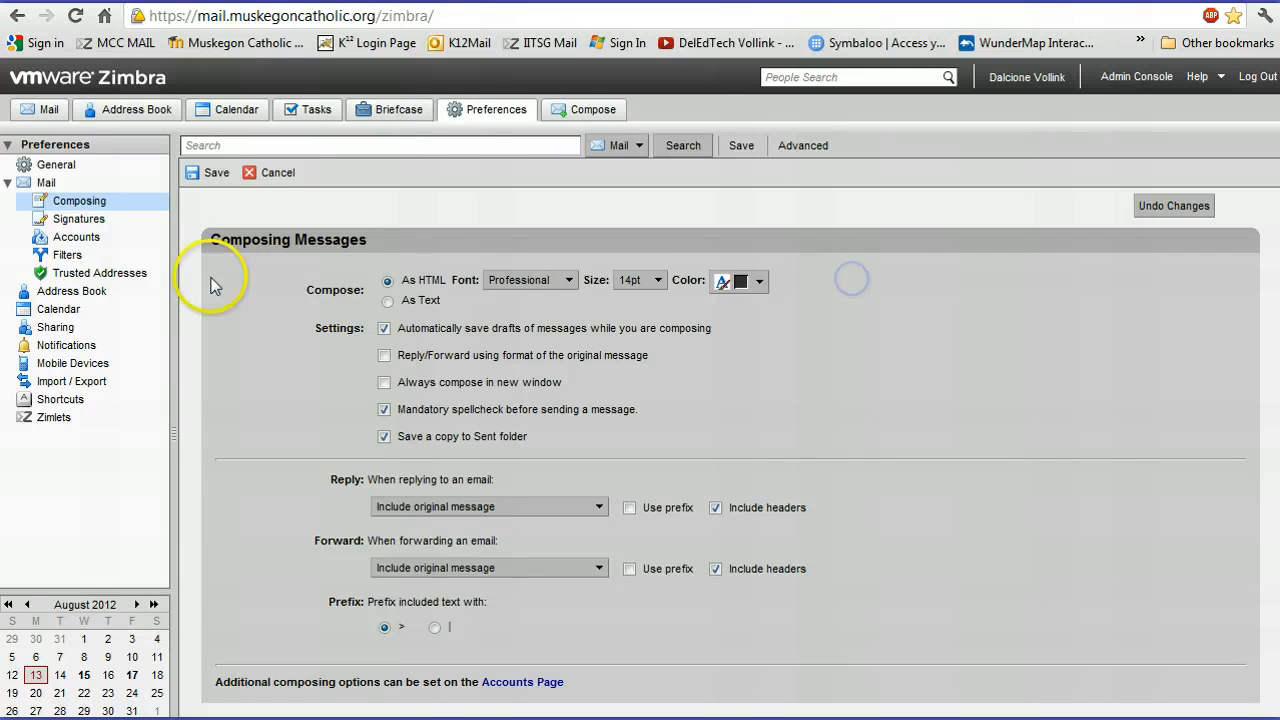
left_click(211, 174)
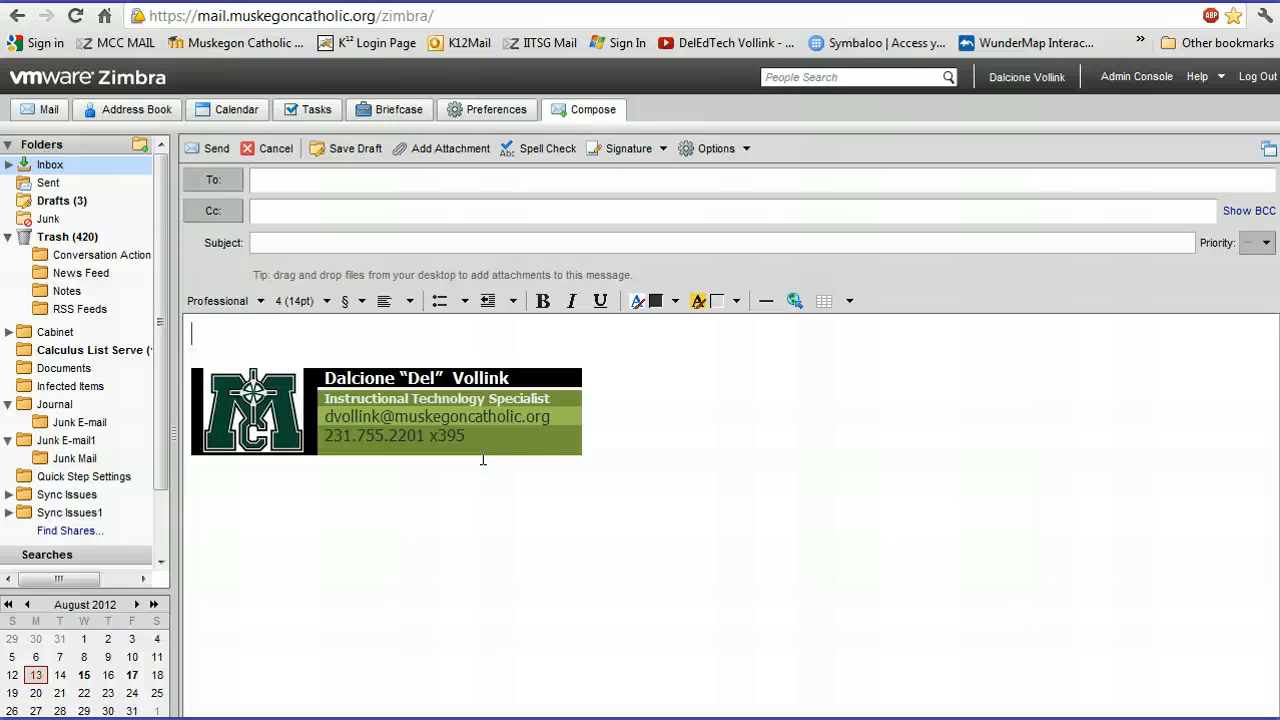
Step: Enter the test text "v" above the email signature and "slbvzsd" below it, closing the developer tools
type("v")
left_click(562, 485)
type("slbv")
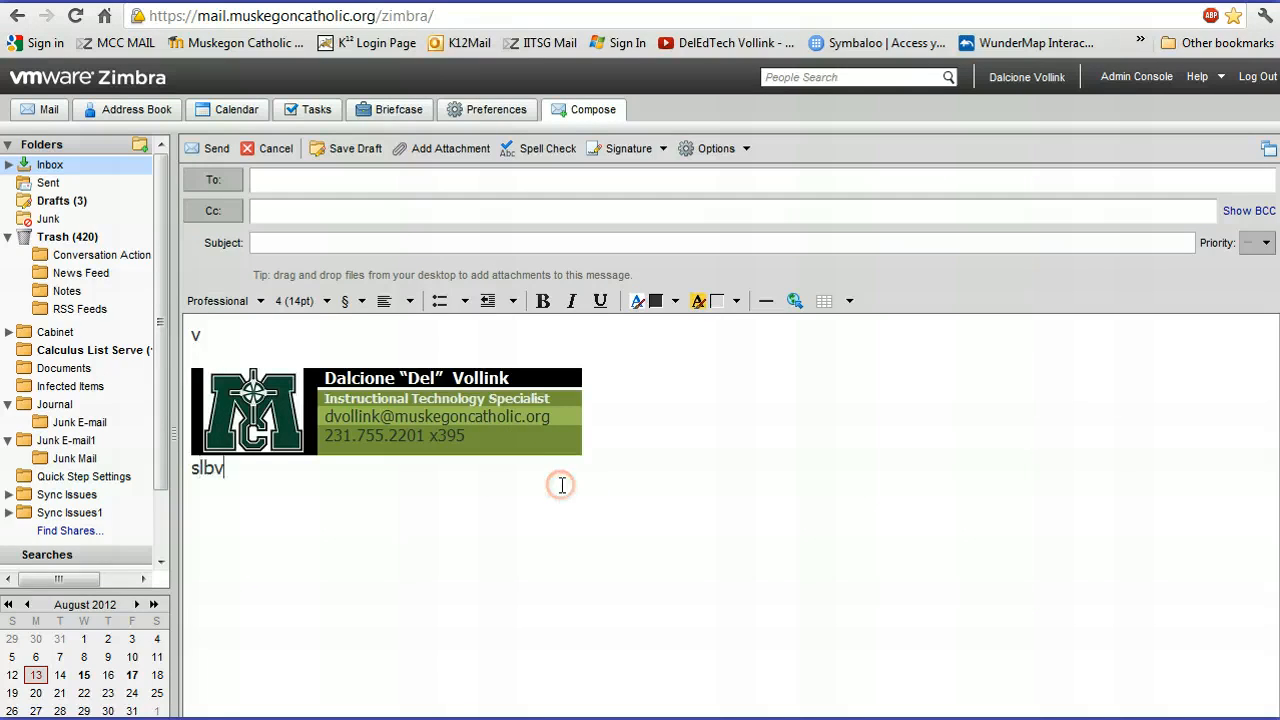
type("zsd")
key("F12")
left_click_drag(264, 477, 178, 469)
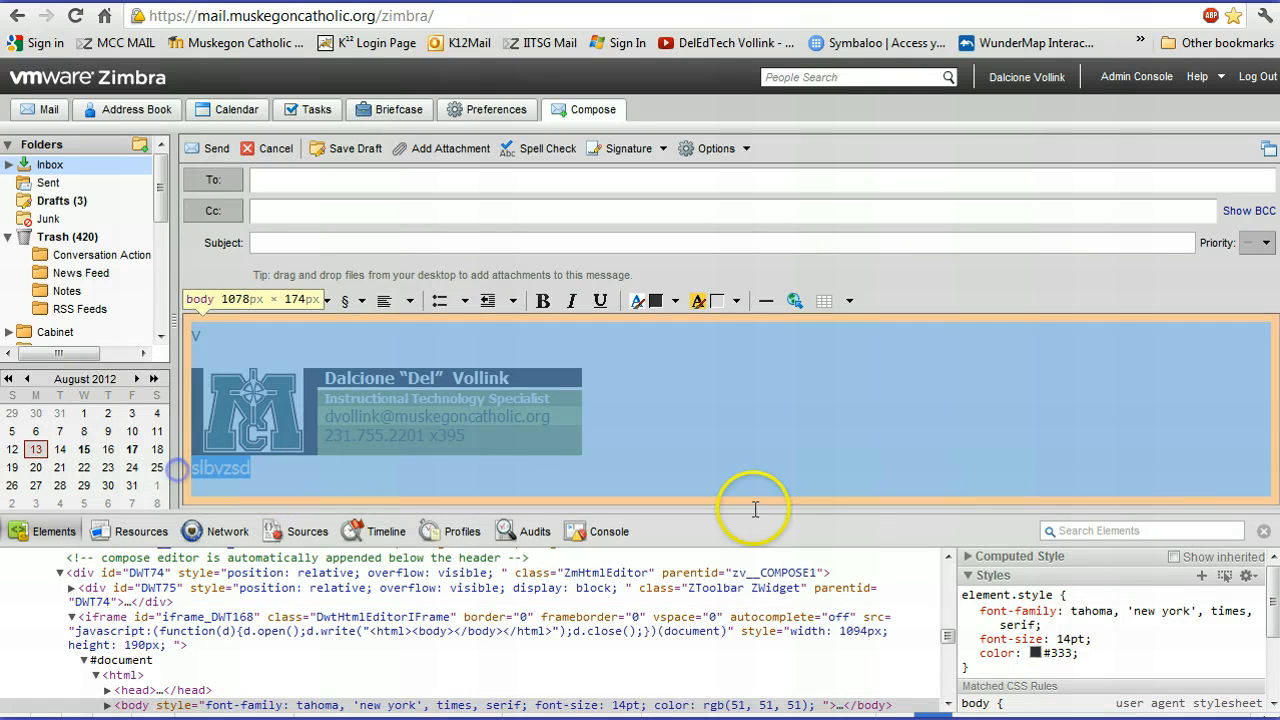
left_click(1264, 531)
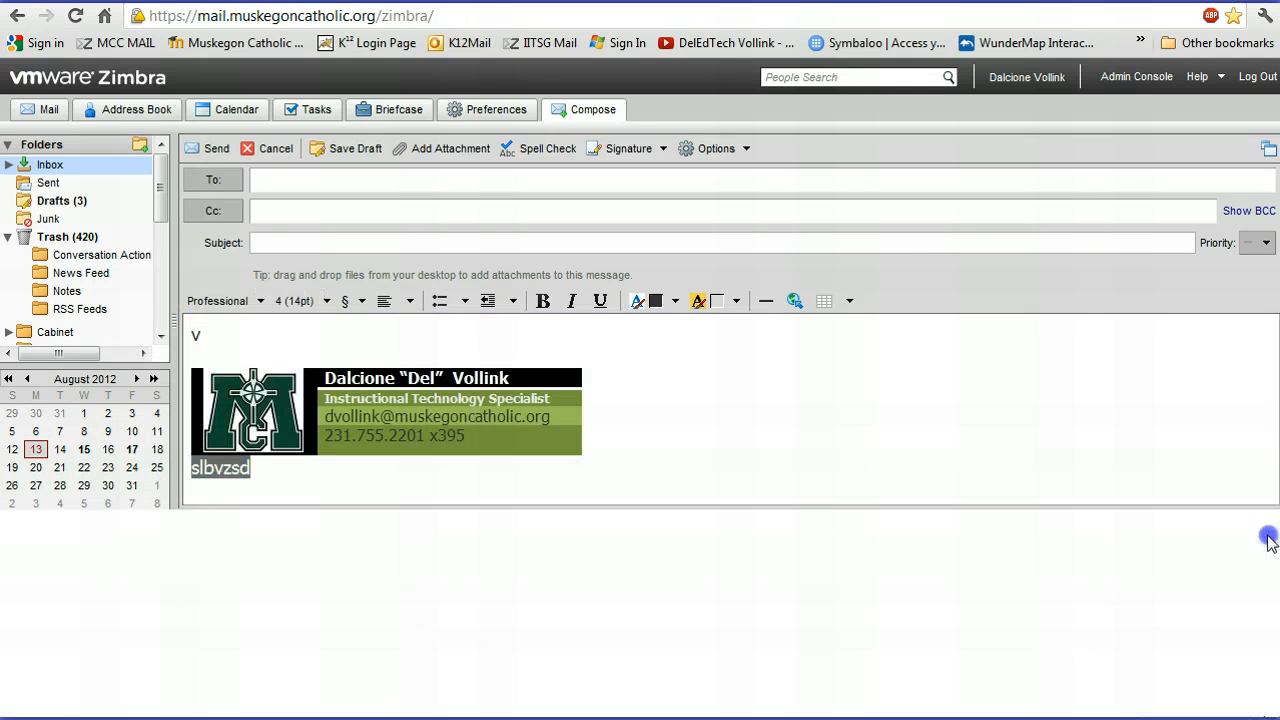
Step: Delete the test text "slbvzsd" below the signature
left_click(240, 497)
left_click_drag(235, 471, 172, 477)
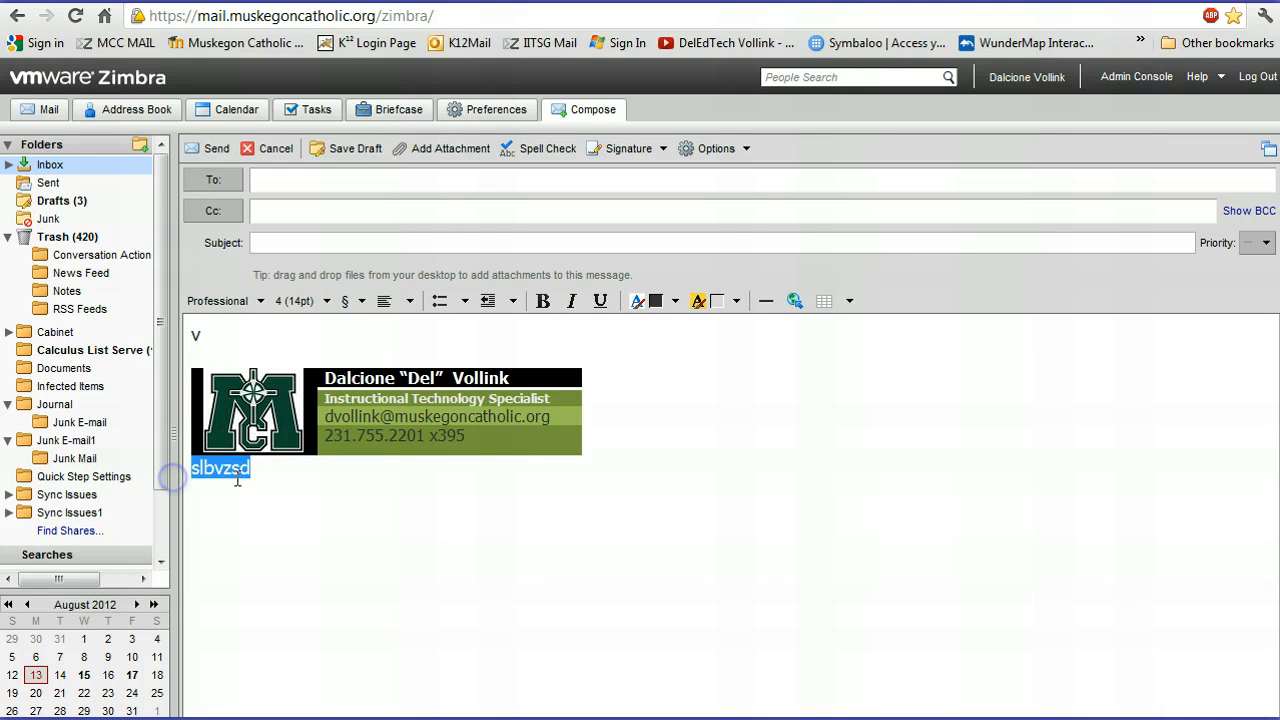
left_click(239, 474)
left_click_drag(253, 469, 202, 473)
key("BackSpace")
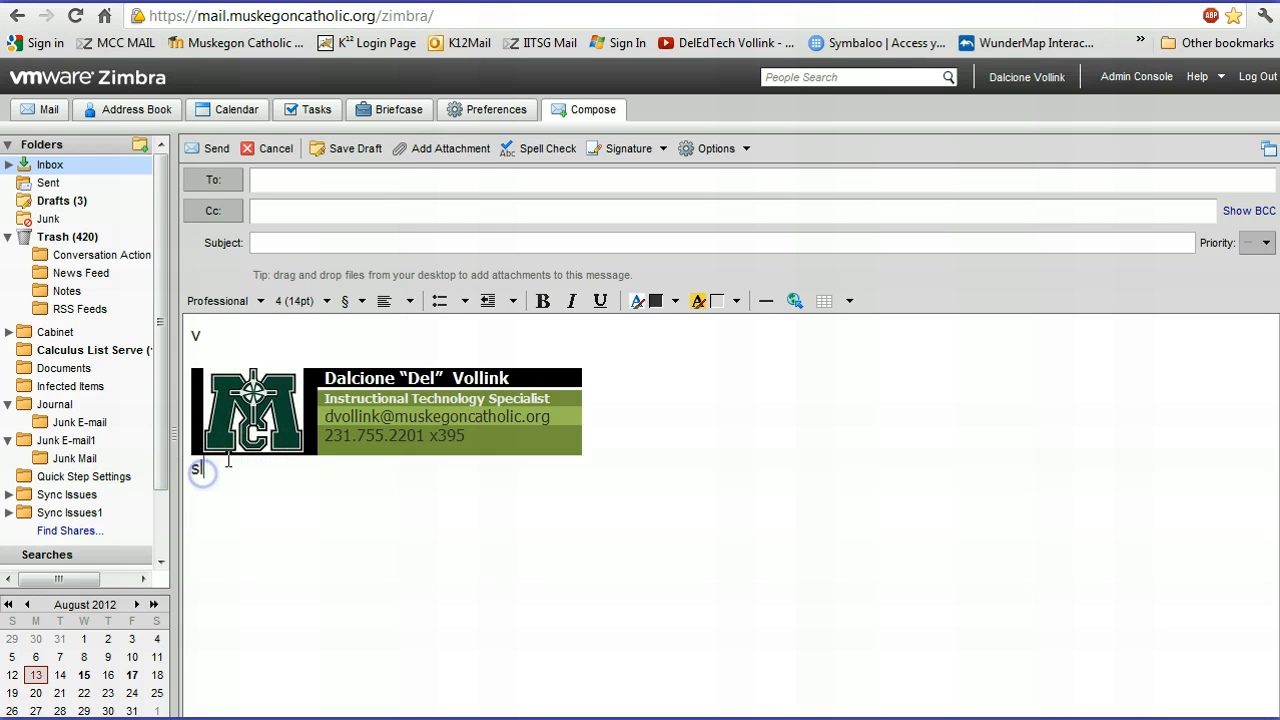
key("BackSpace")
key("BackSpace")
Step: Extend the test text above the signature to "vfjrksgfdxbfir"
left_click(226, 331)
type("fjrksgf")
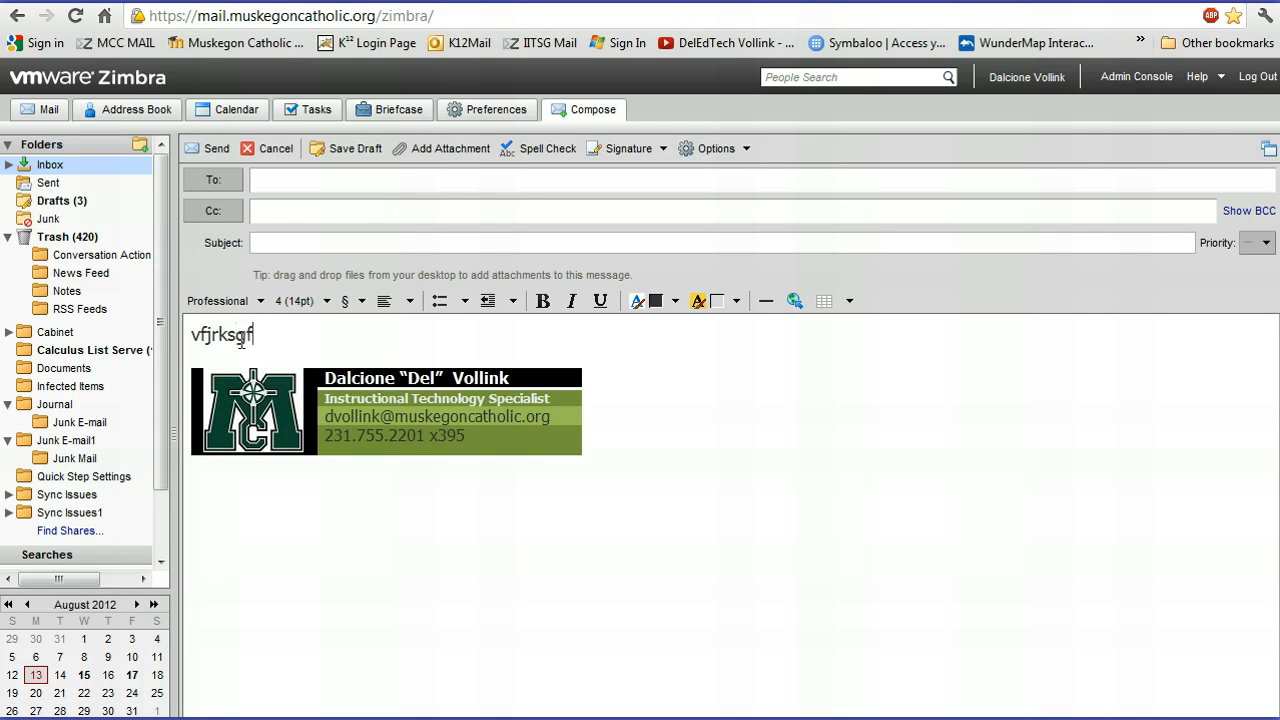
type("dxbfir")
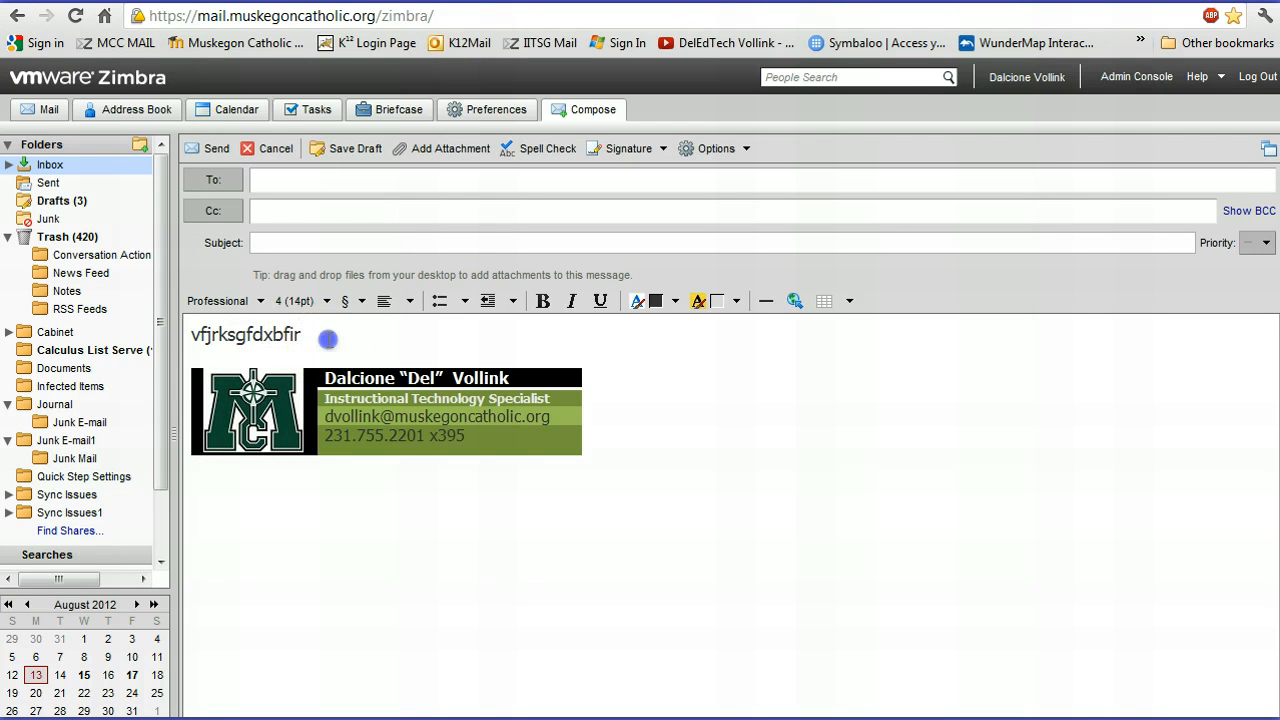
left_click(729, 414)
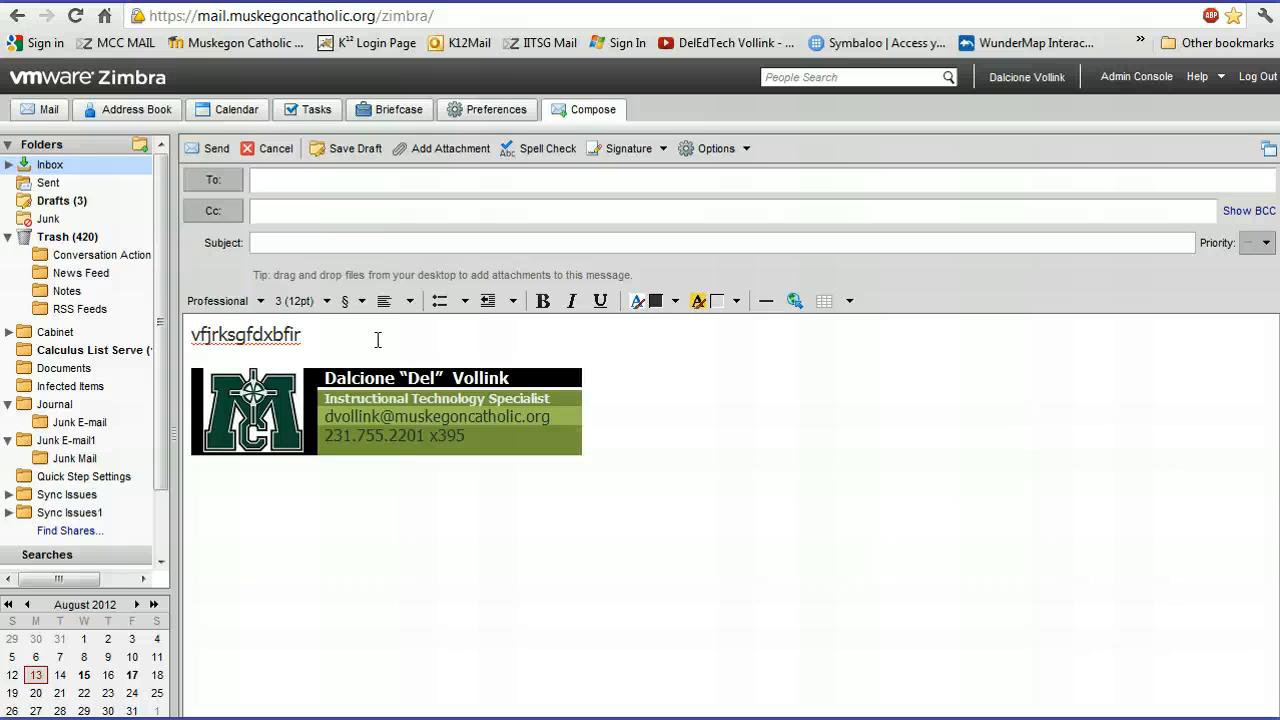
Step: In the composing preferences, toggle mandatory spellcheck and replying in the original format, restore both options, and save
left_click(479, 112)
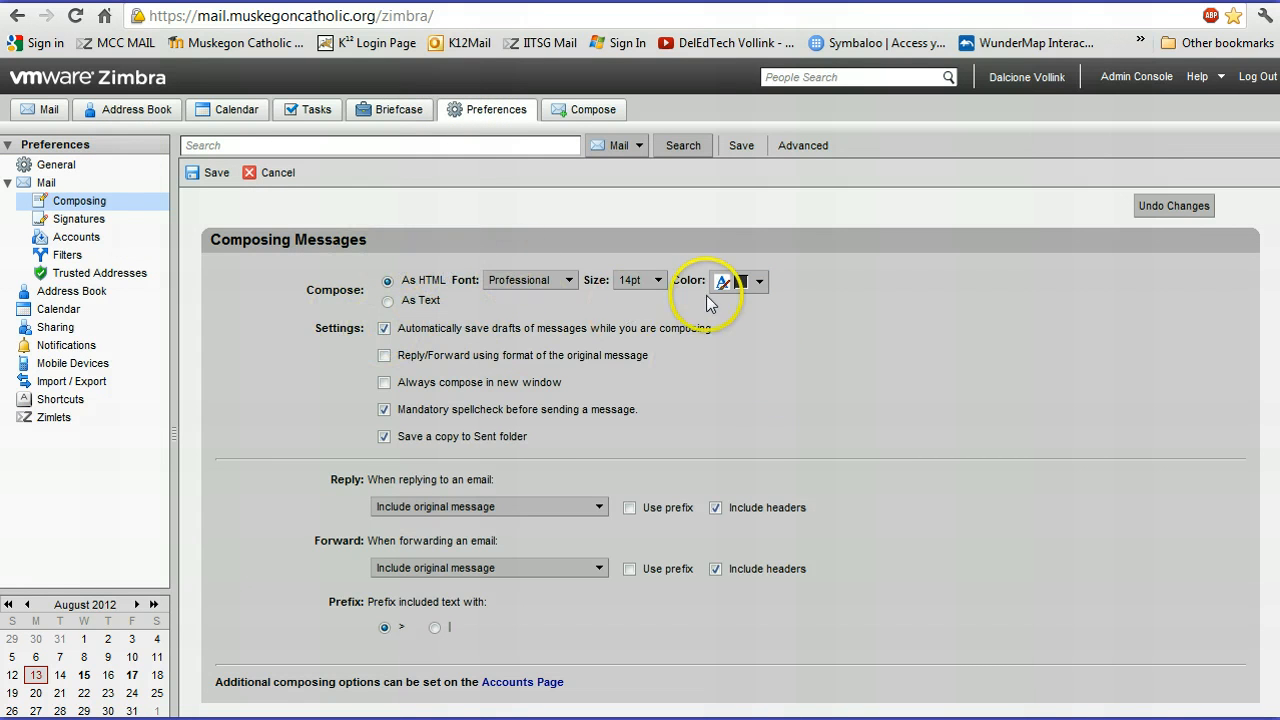
left_click(381, 411)
left_click(383, 410)
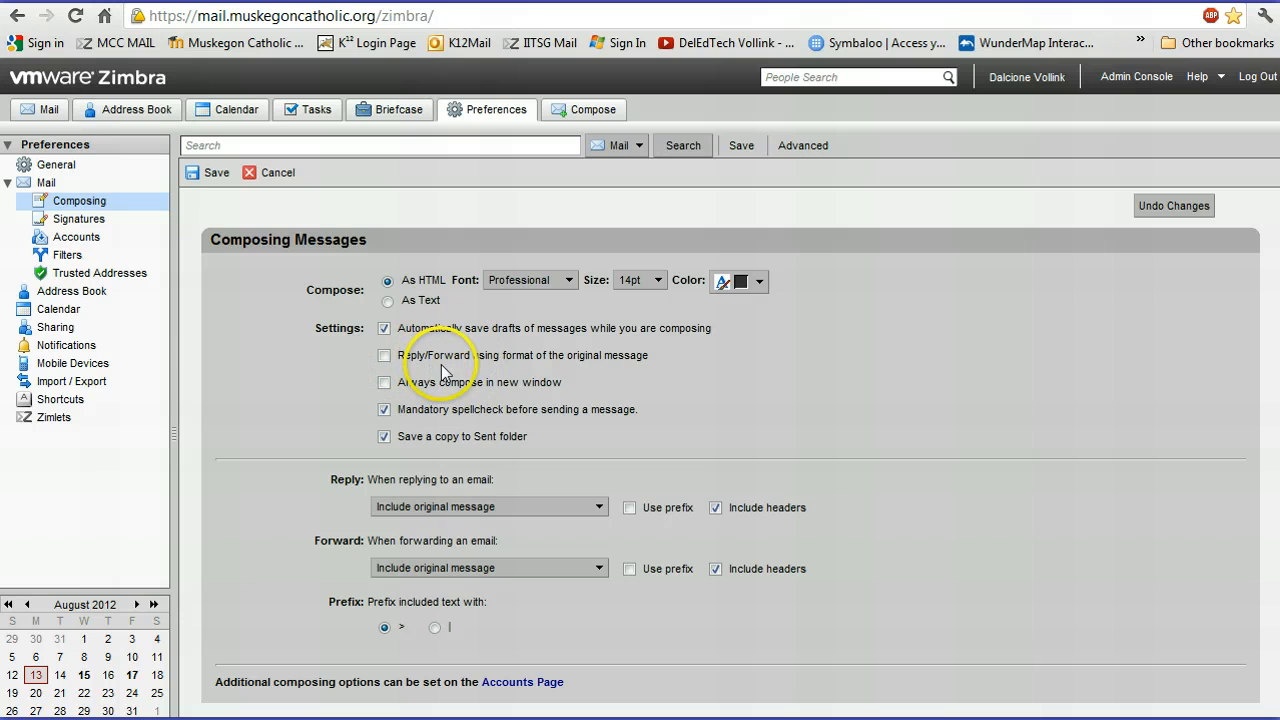
left_click(384, 356)
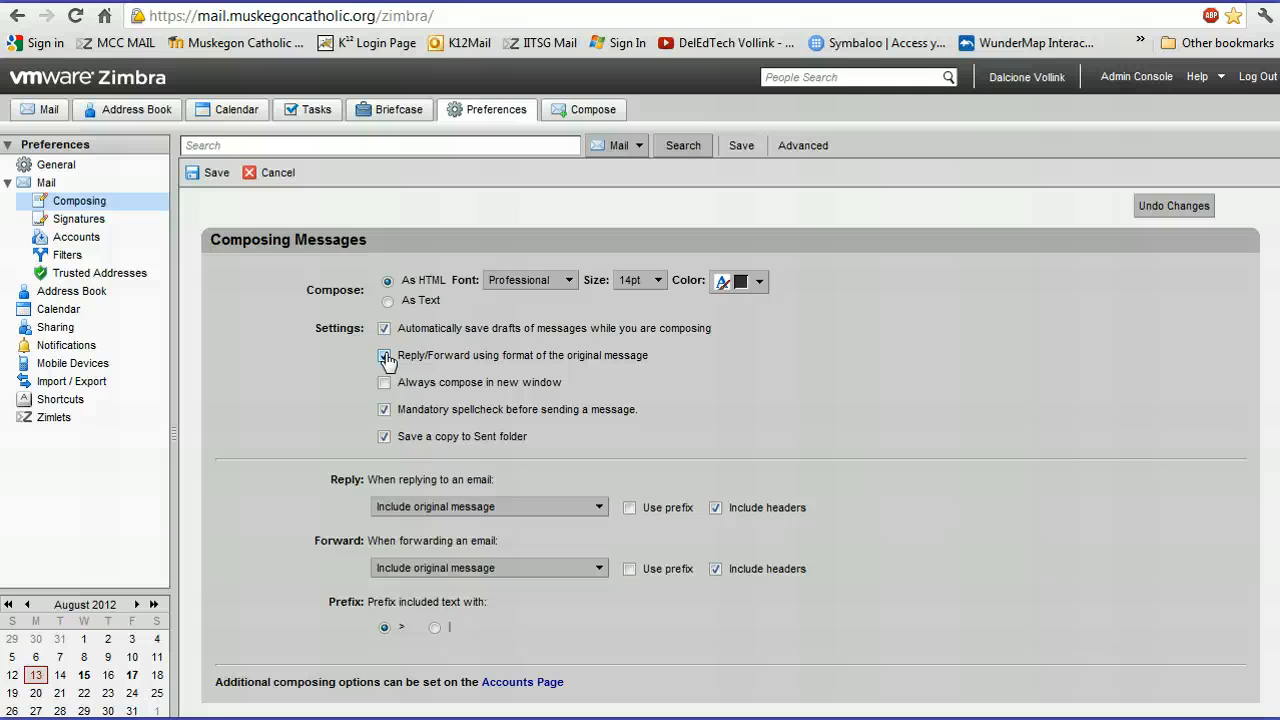
left_click(385, 357)
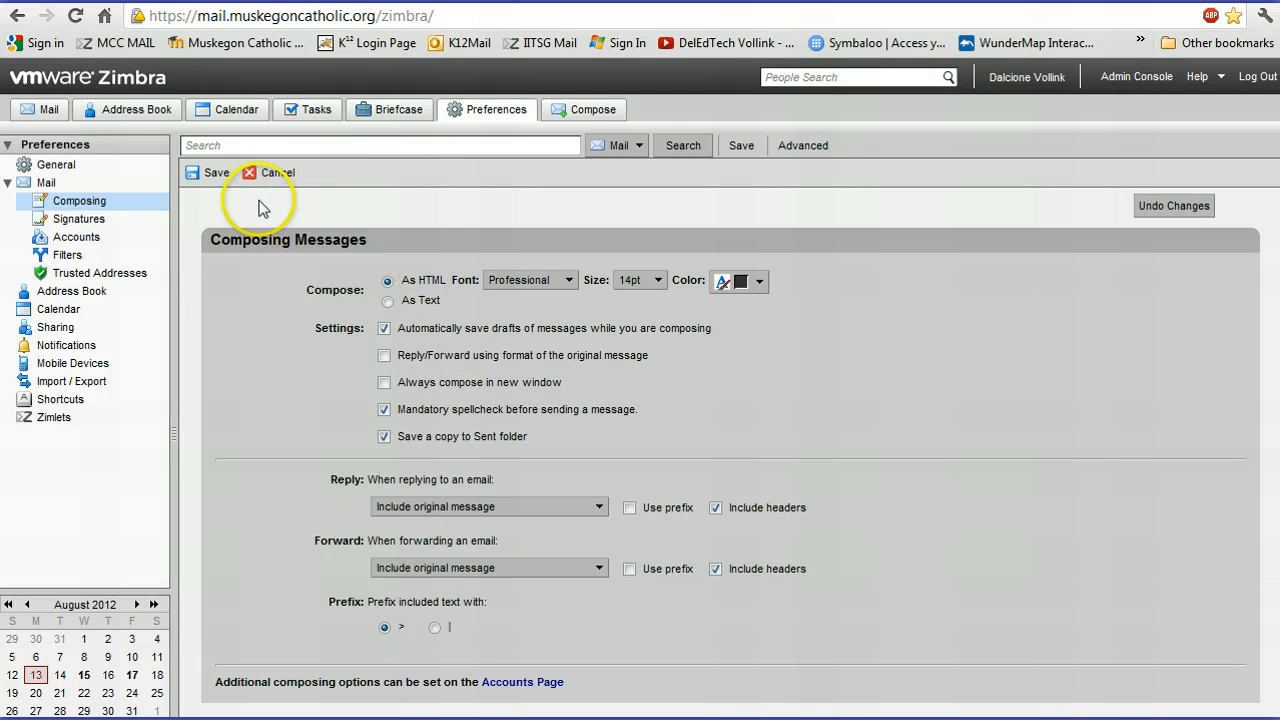
left_click(216, 177)
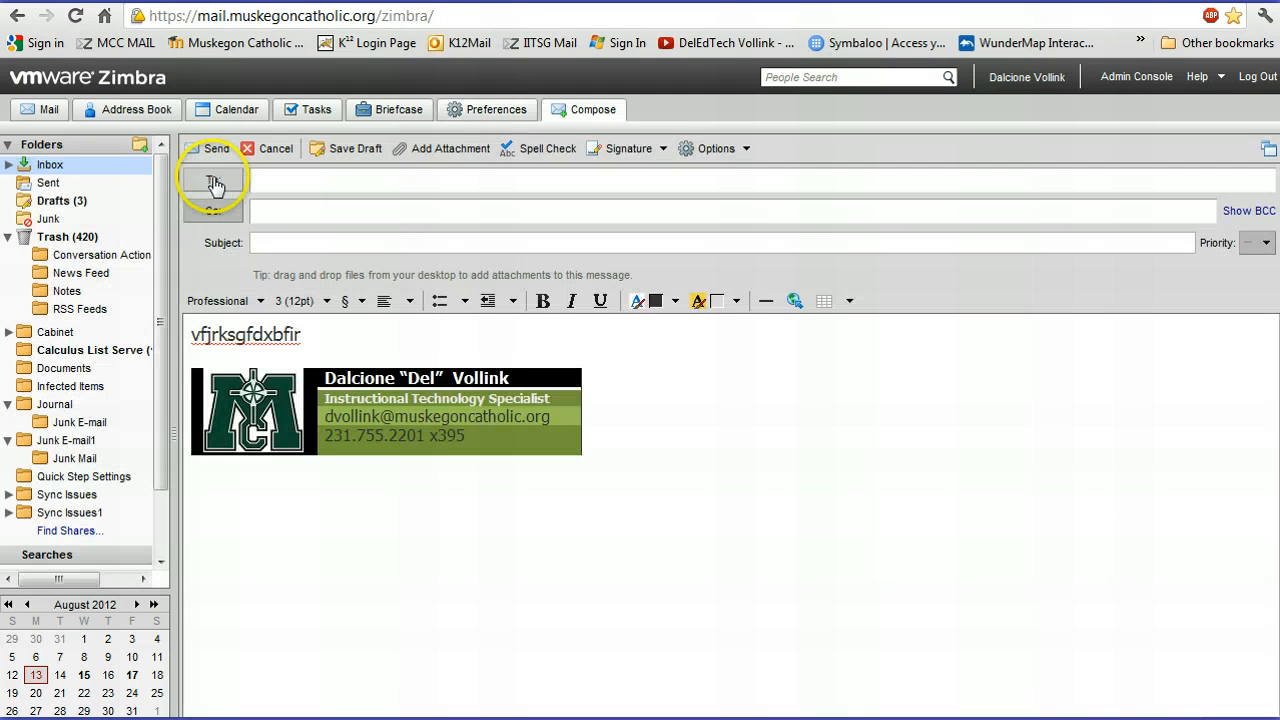
Step: Check the spelling suggestions for the misspelled test word and add "git" on a new paragraph beneath it
right_click(263, 342)
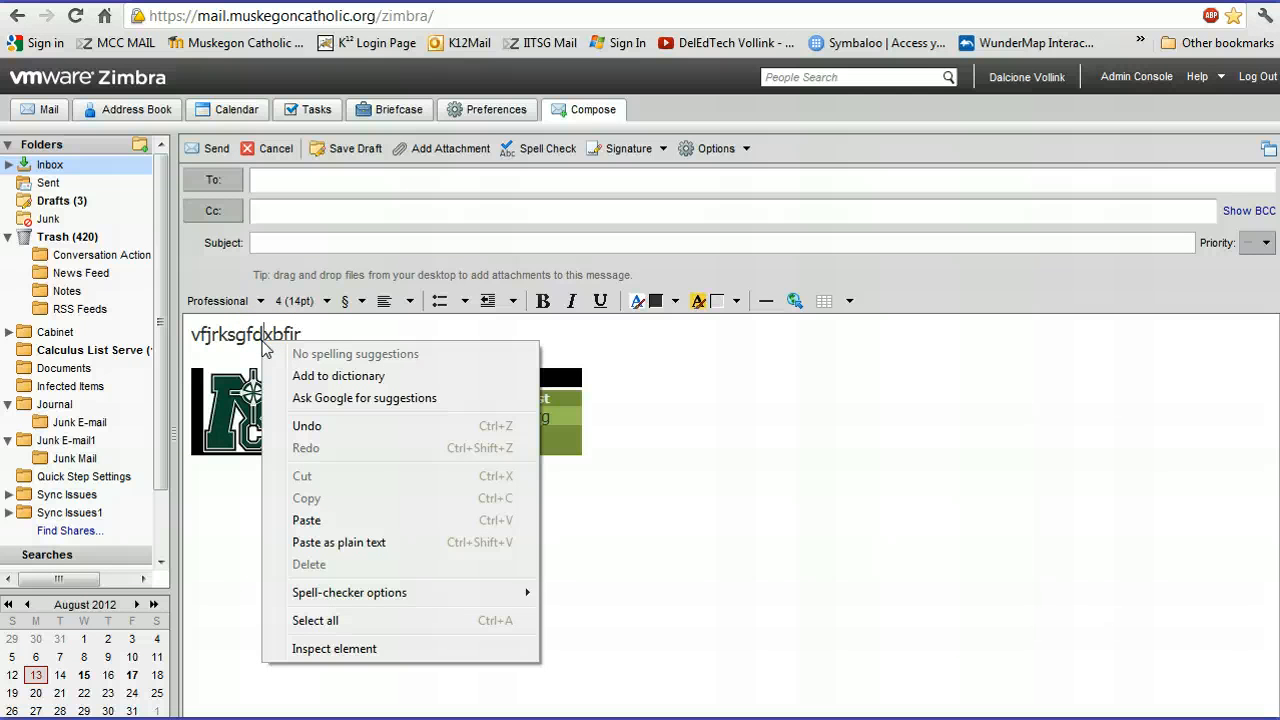
left_click(310, 333)
key("Return")
key("Return")
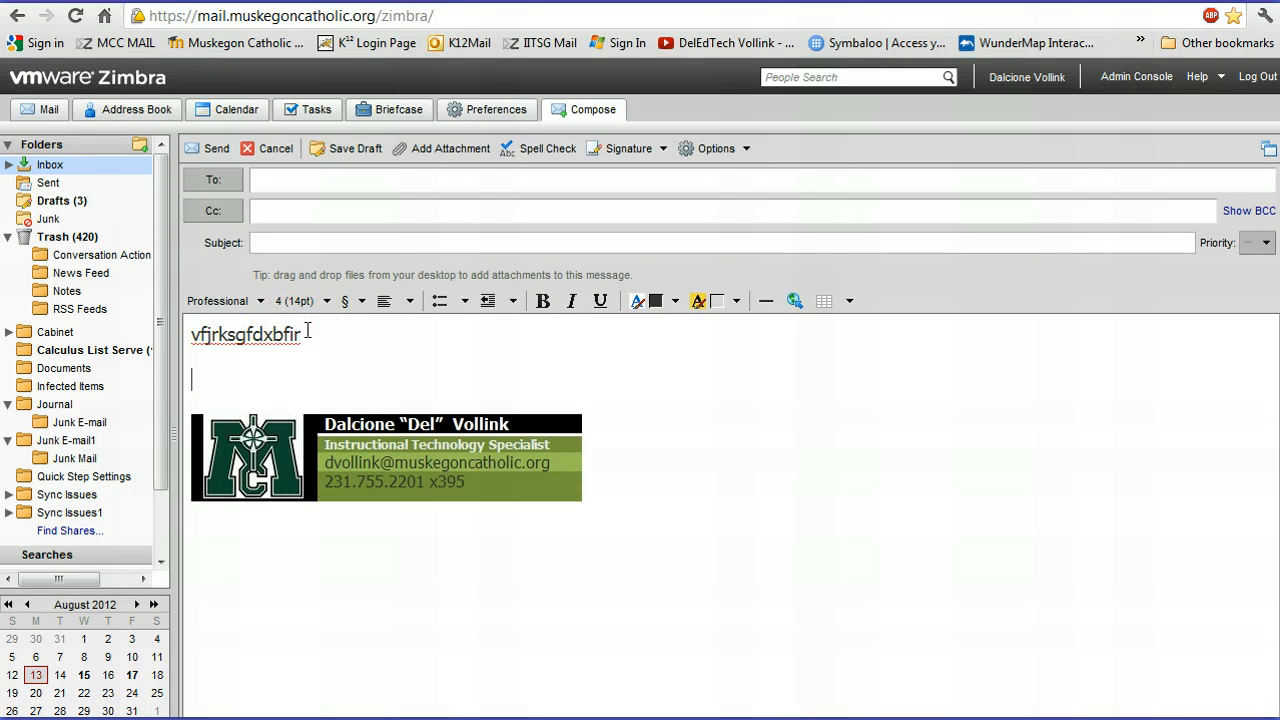
type("git ")
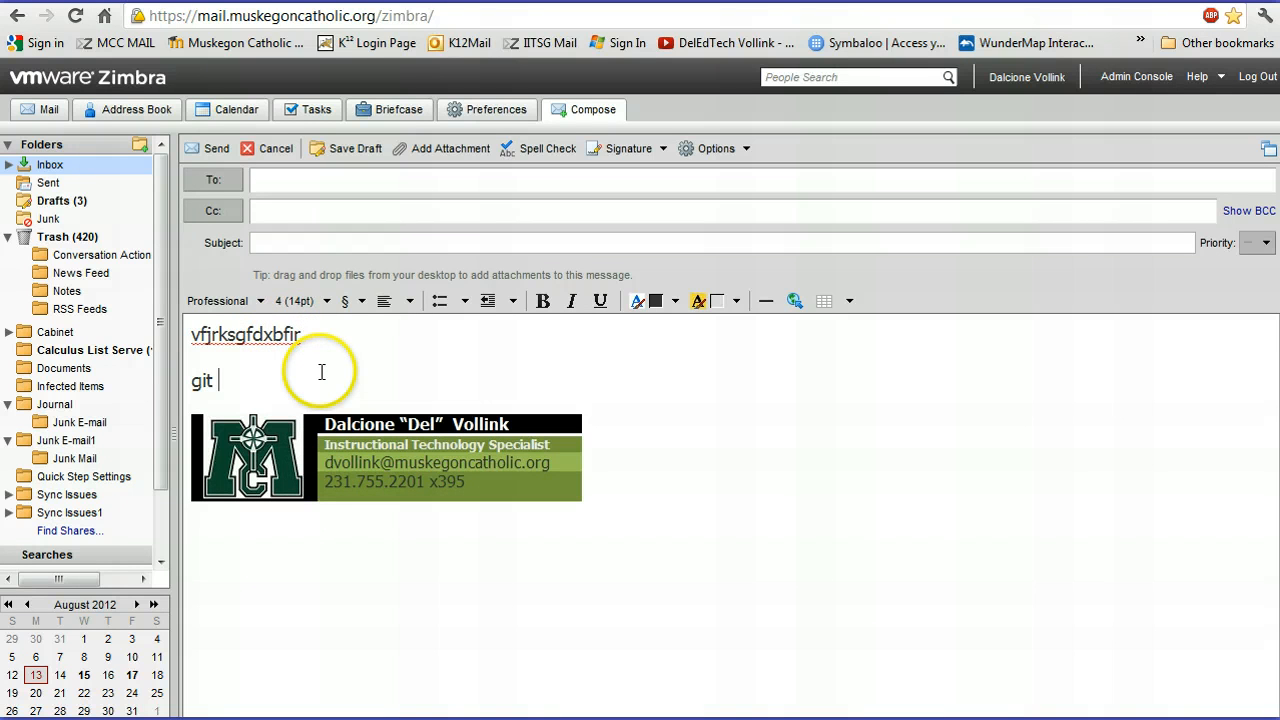
Step: Add "cit yu" after "git", replace "yu" with the suggested spelling "you", and undo that correction
type("cit yu")
left_click(383, 363)
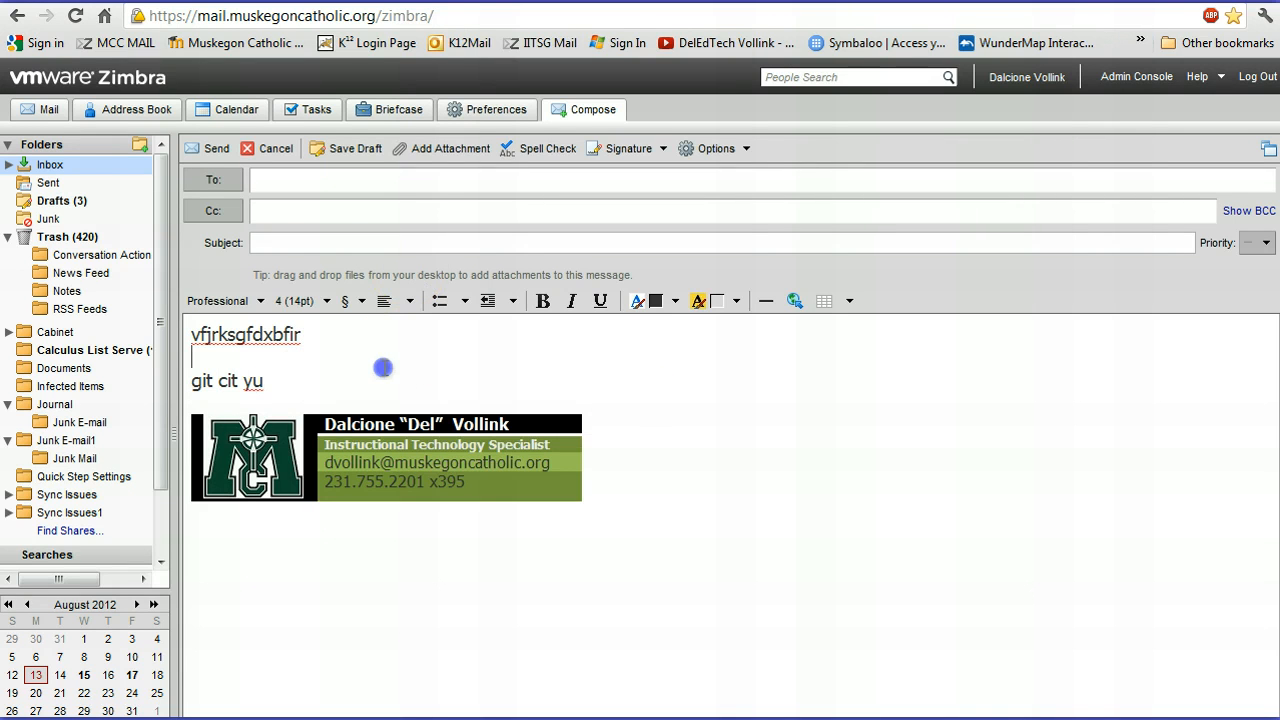
right_click(253, 382)
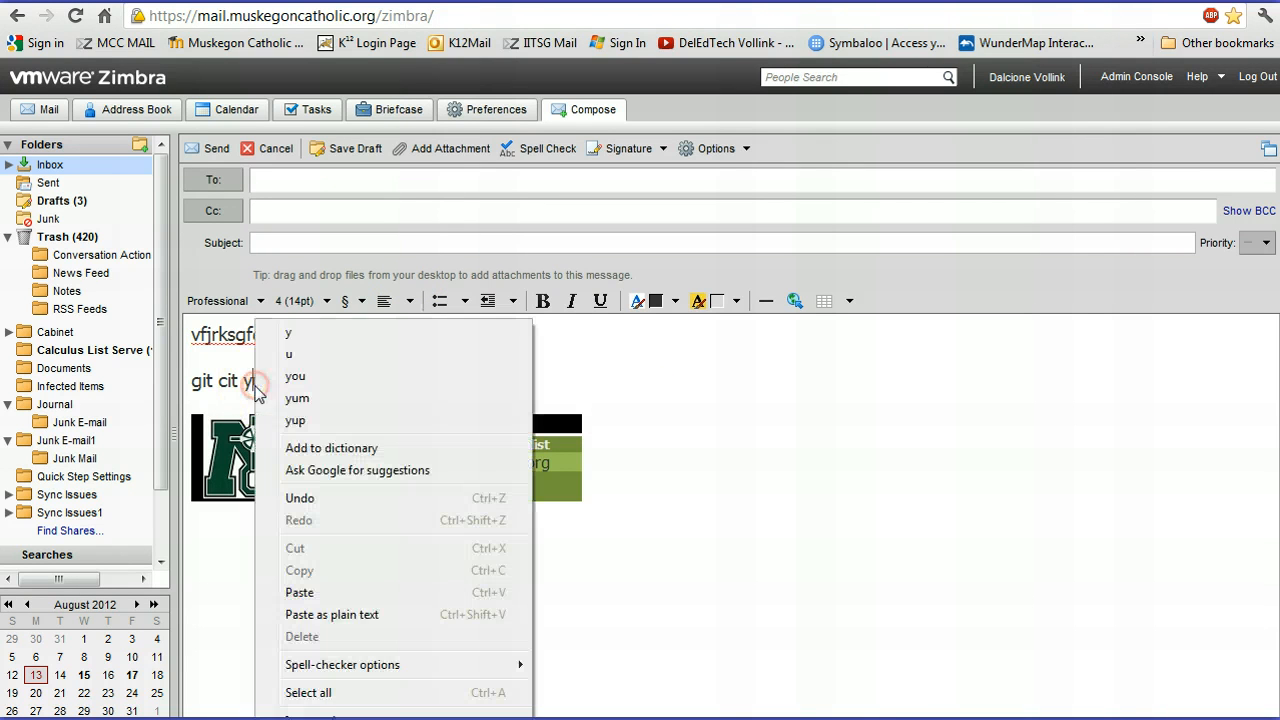
left_click(300, 376)
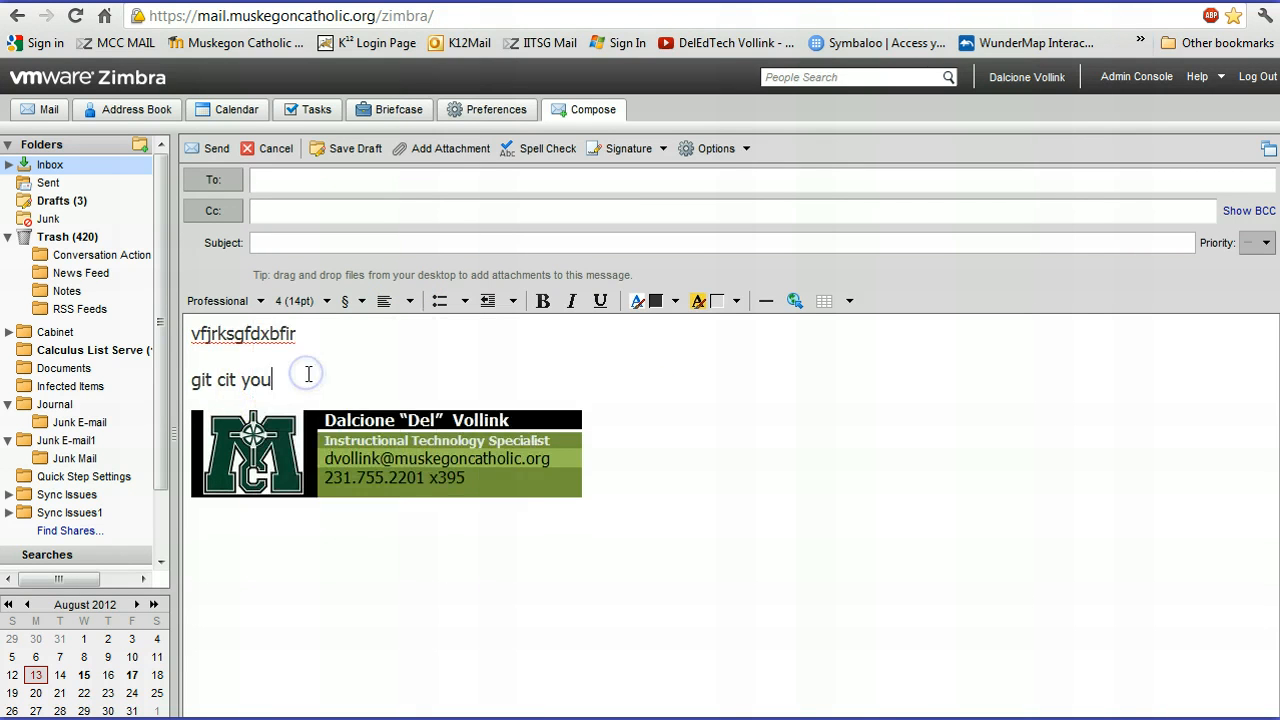
key("ctrl+z")
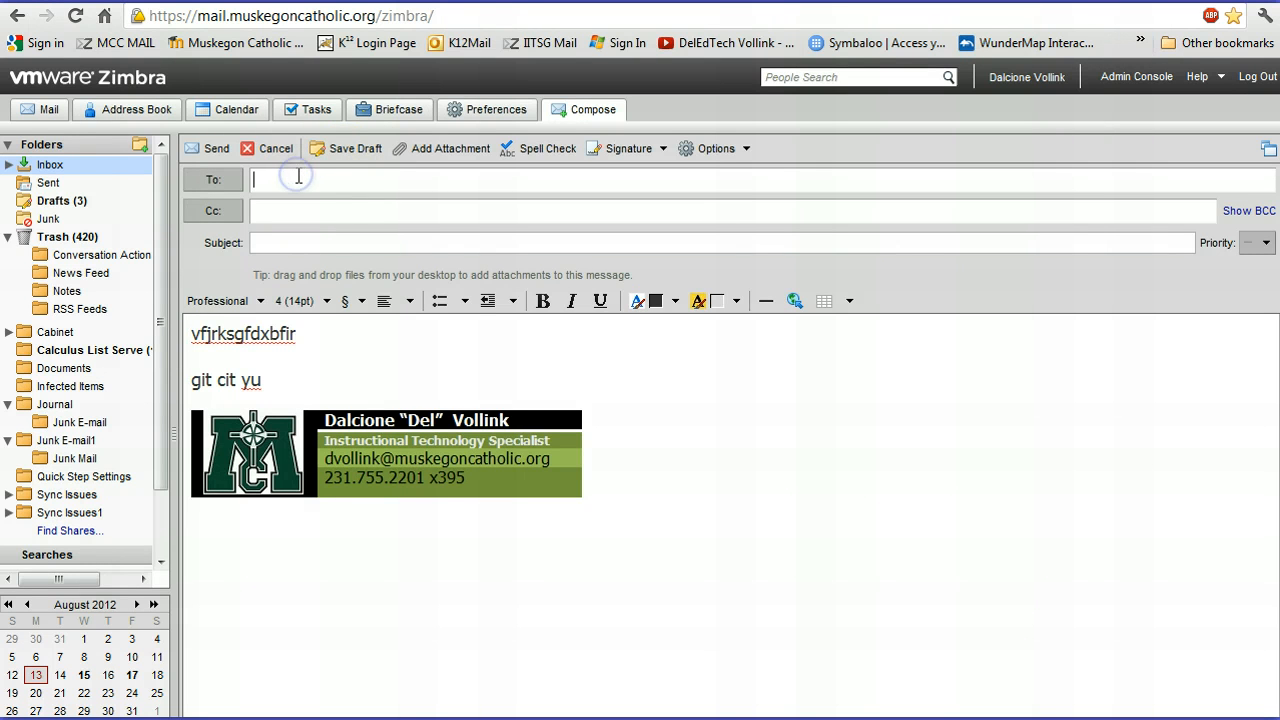
Step: Search the Global Address List for the account holder's first name and add the matching contact as a To recipient
left_click(214, 187)
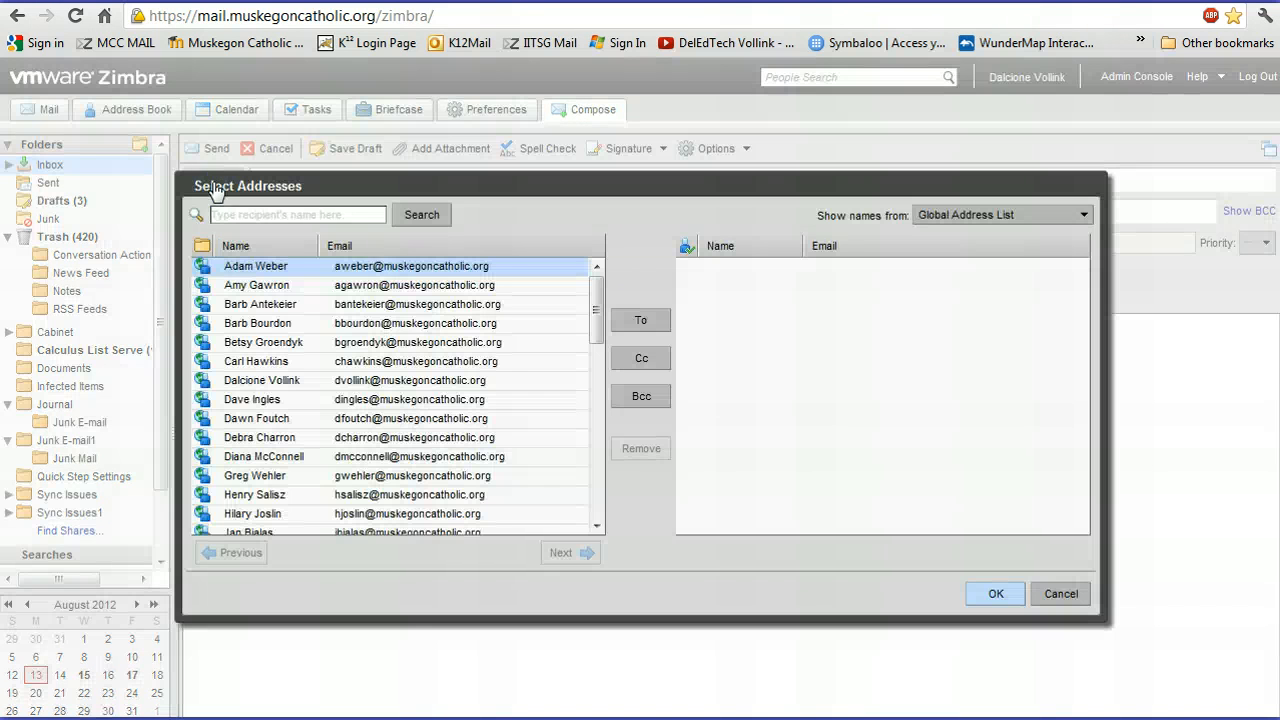
mouse_move(594, 296)
left_mouse_down()
mouse_move(594, 443)
mouse_move(594, 290)
left_mouse_up()
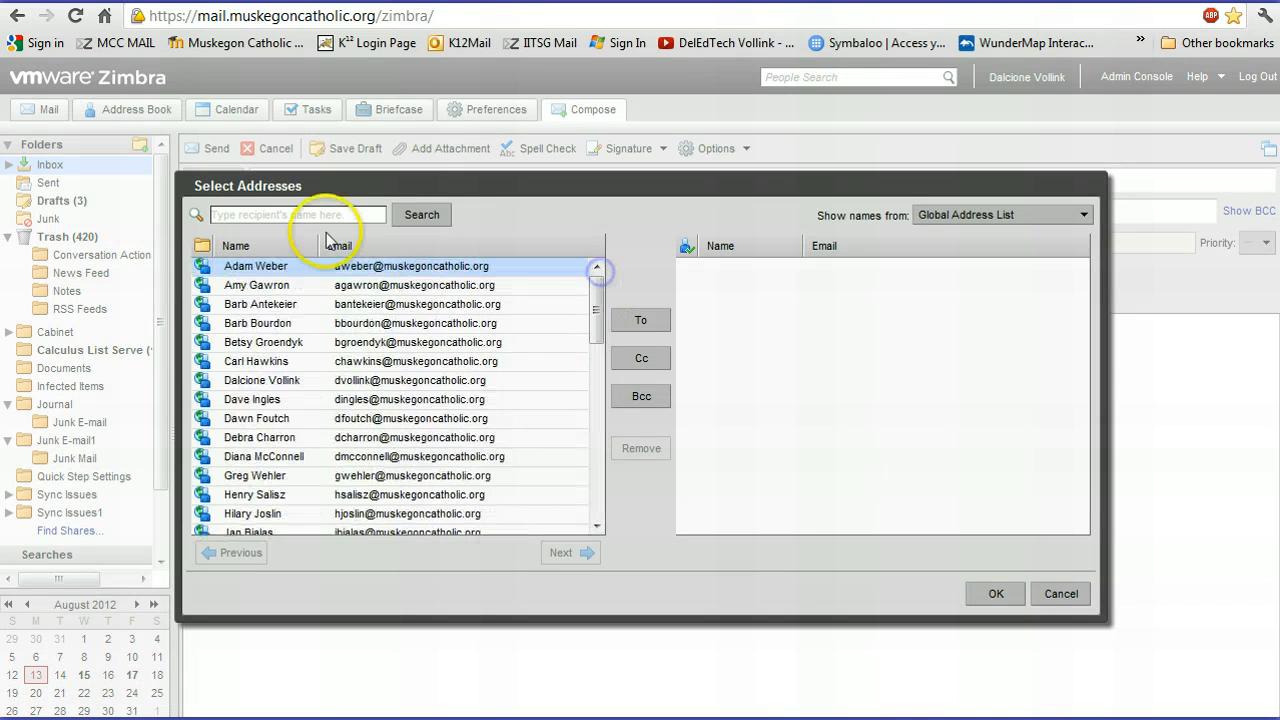
left_click(299, 216)
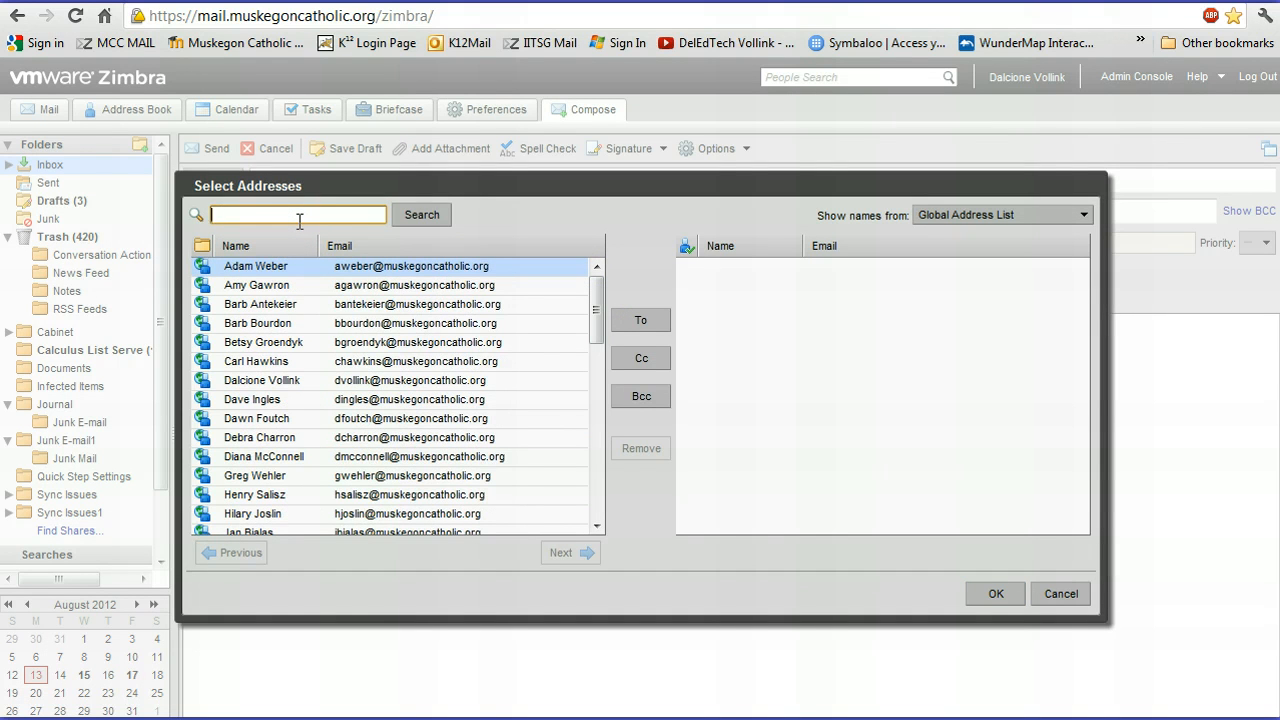
type("dalcionm")
left_click(457, 215)
left_click(345, 272)
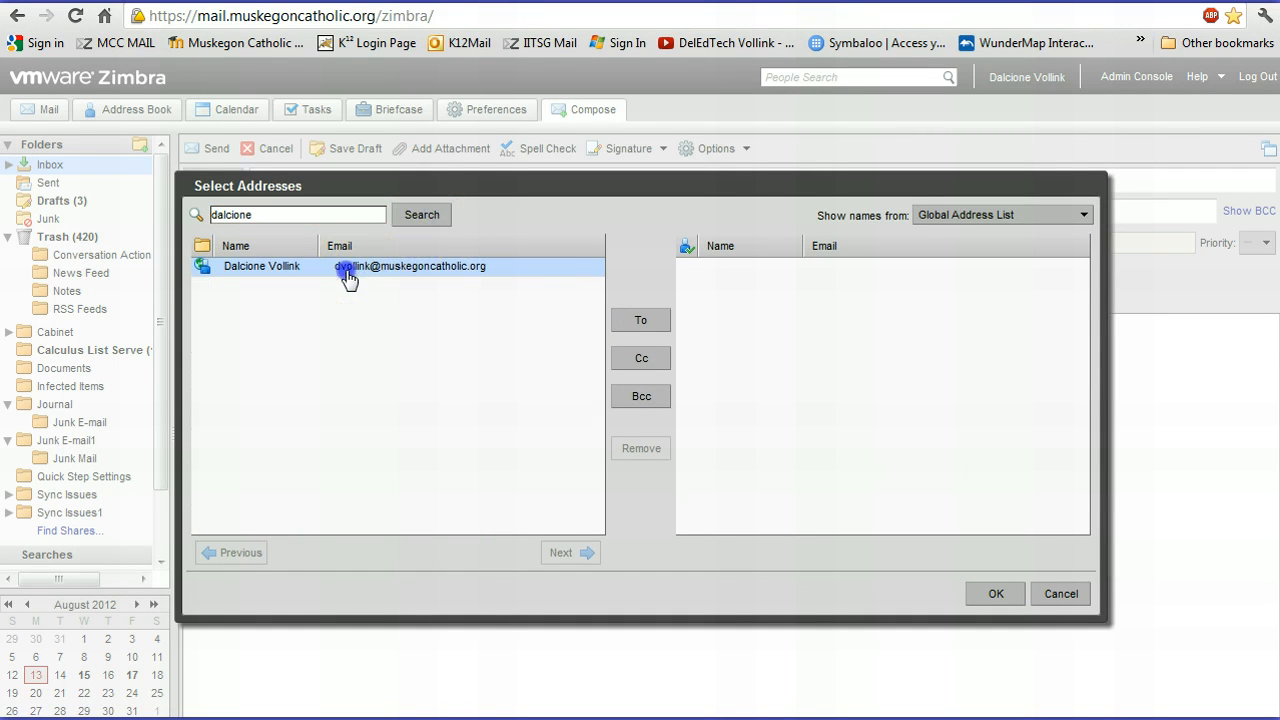
left_click(658, 326)
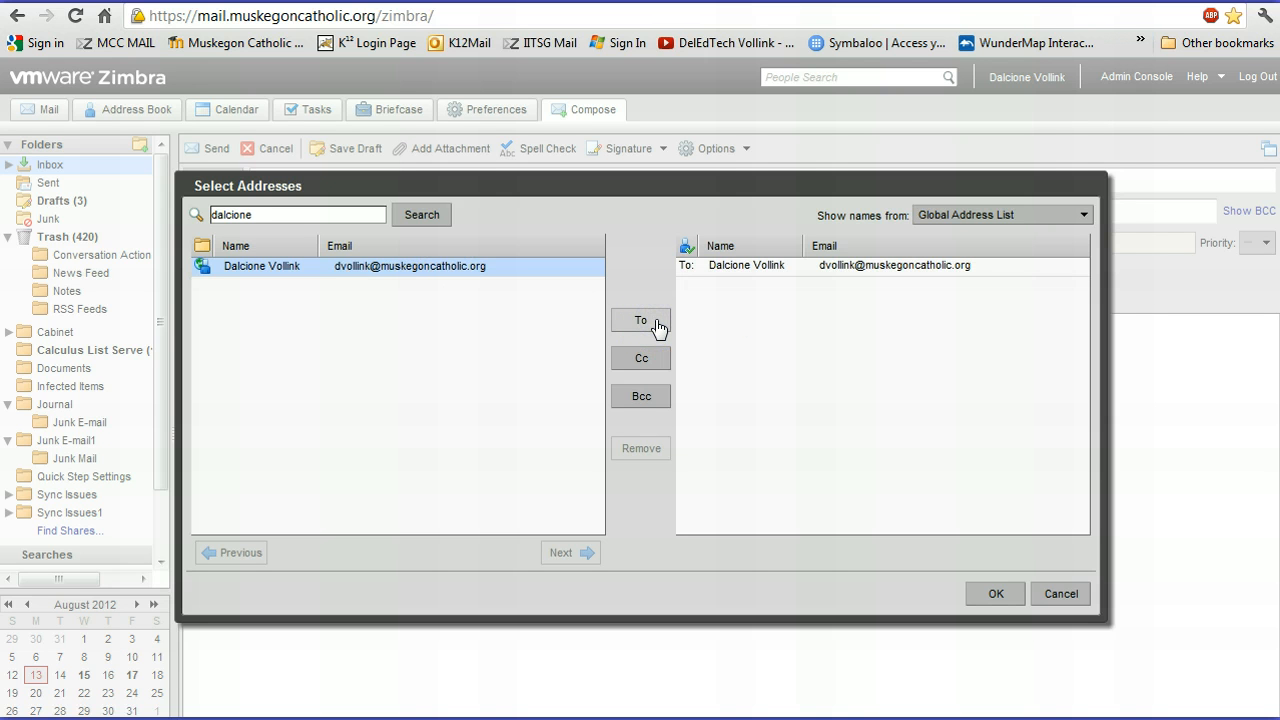
Step: Remove the contact from the selected recipients and add it again as a To recipient
left_click(765, 268)
left_click(641, 450)
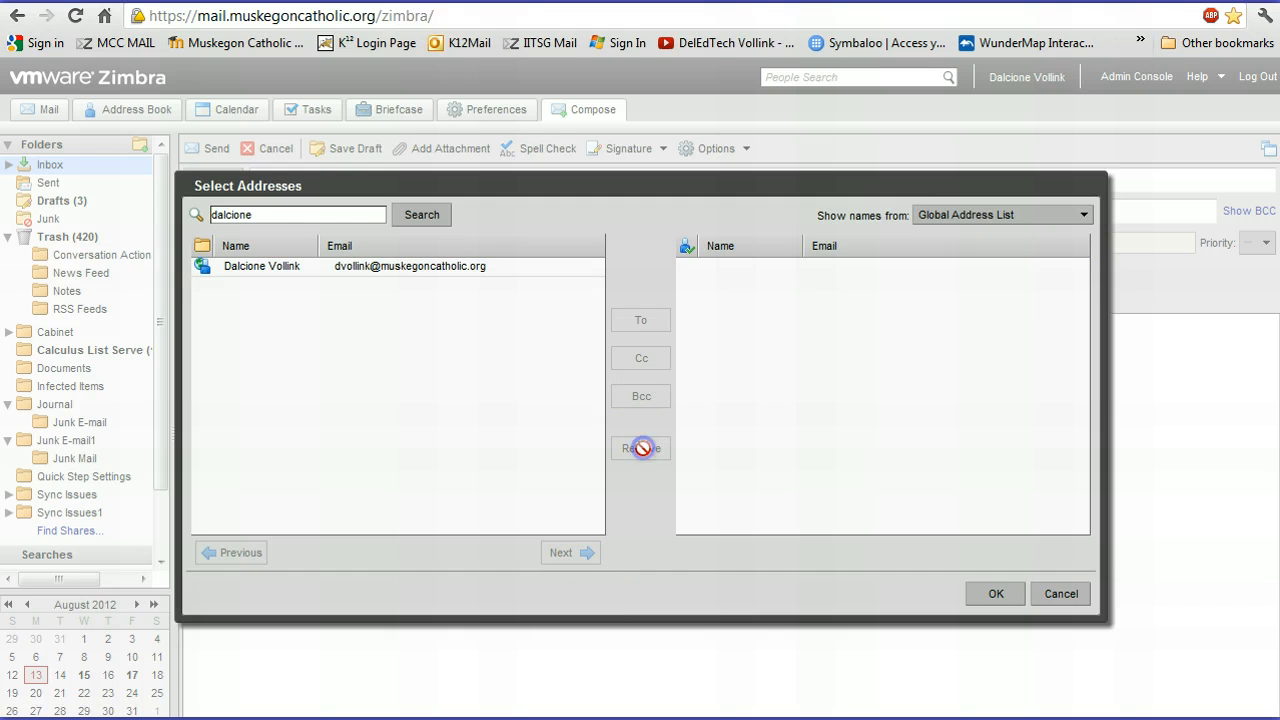
double_click(384, 272)
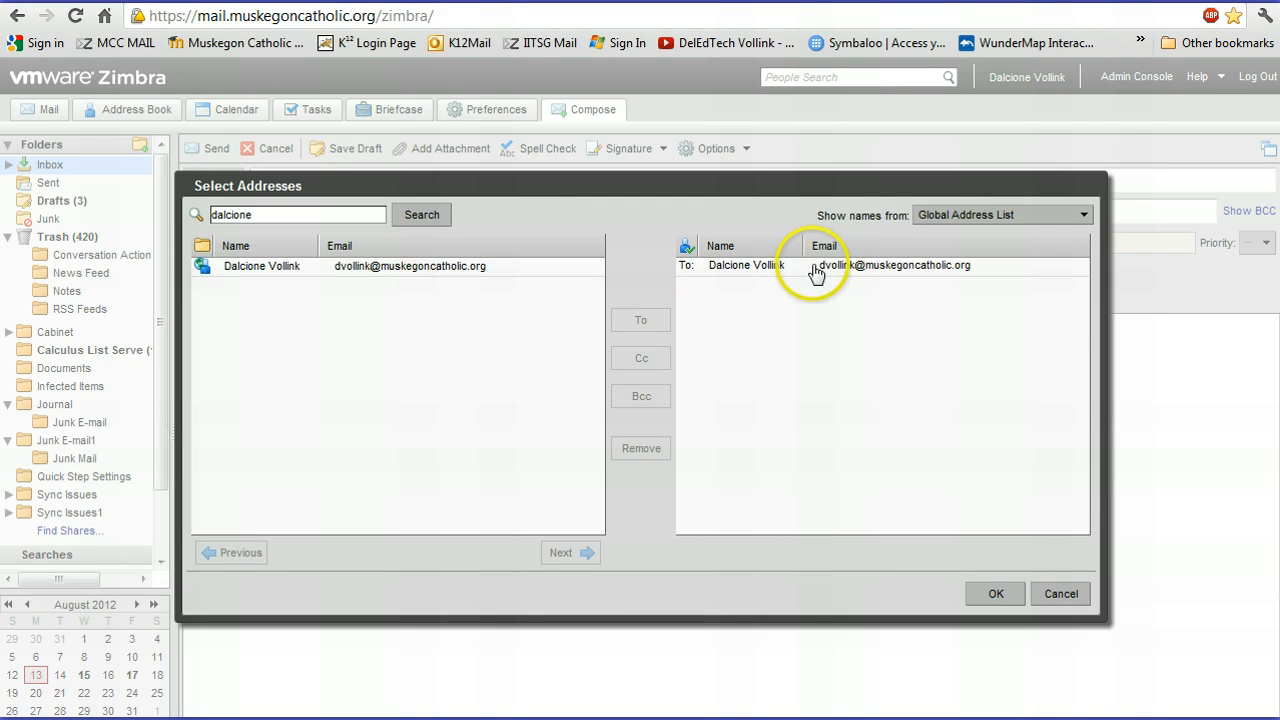
Step: Add the same contact as Cc and Bcc, remove both of those entries, and accept the To recipient
left_click(368, 270)
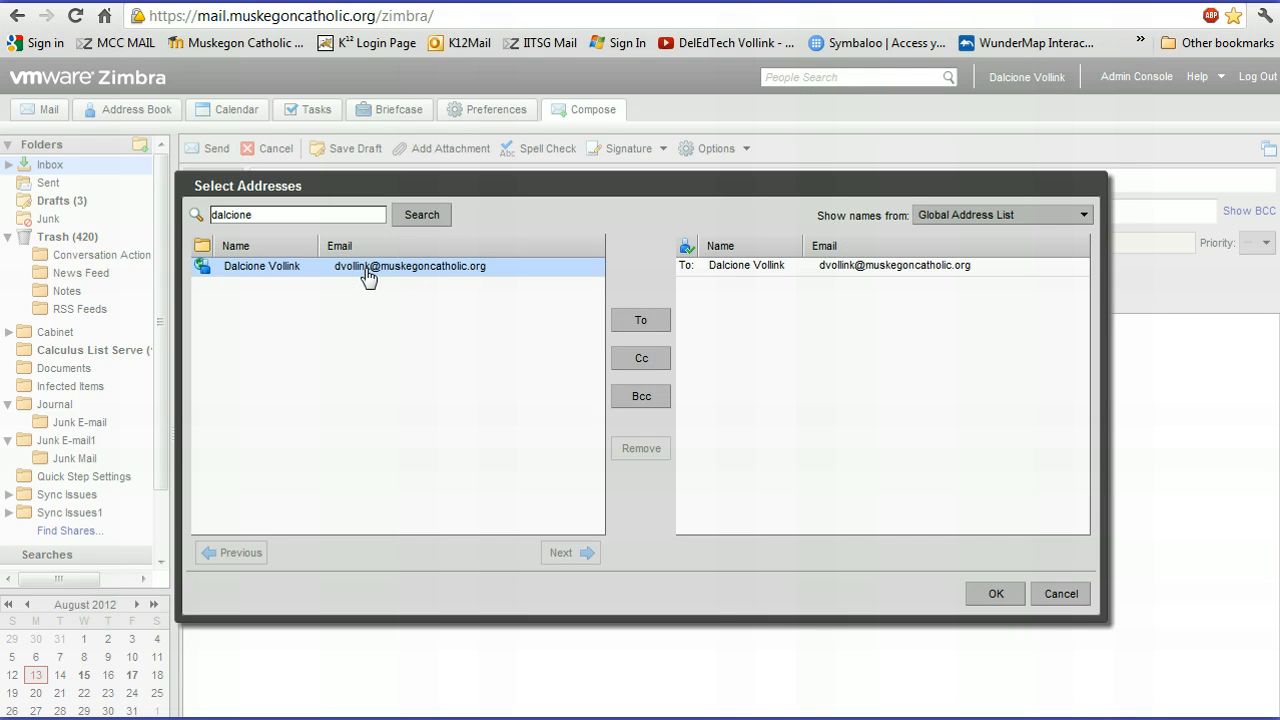
left_click(645, 360)
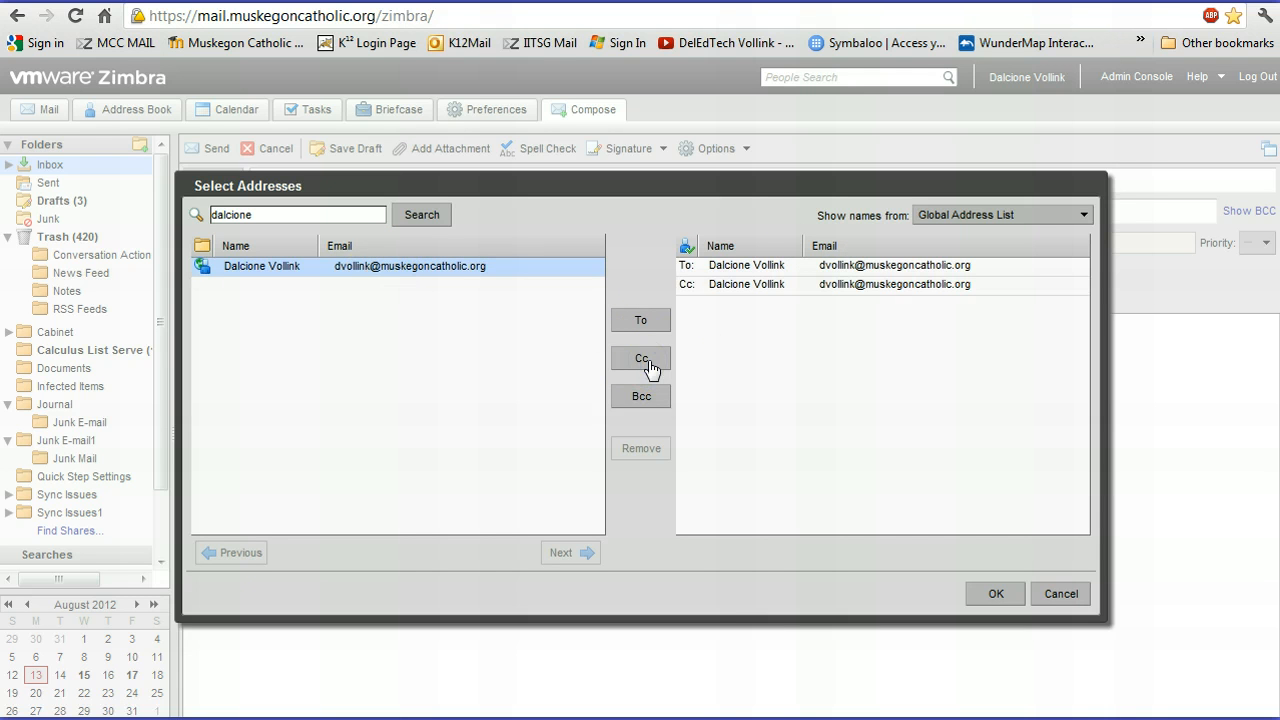
left_click(643, 397)
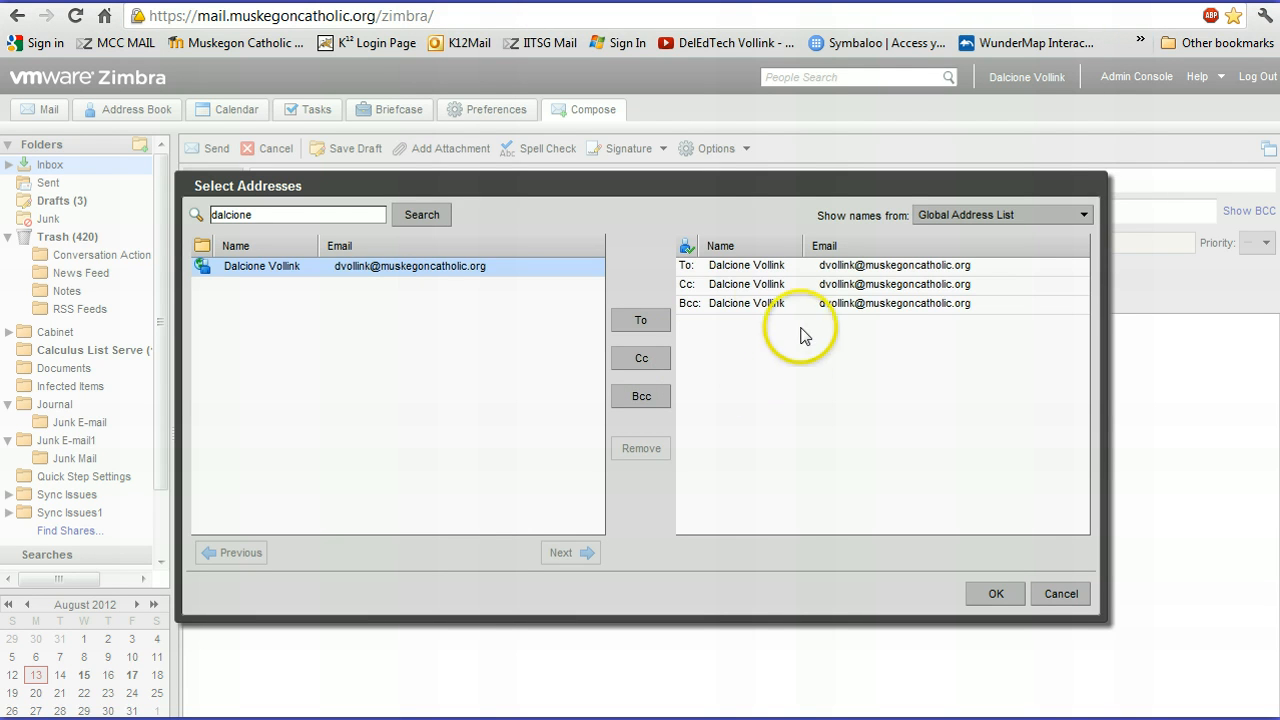
left_click(772, 304)
left_click(641, 448)
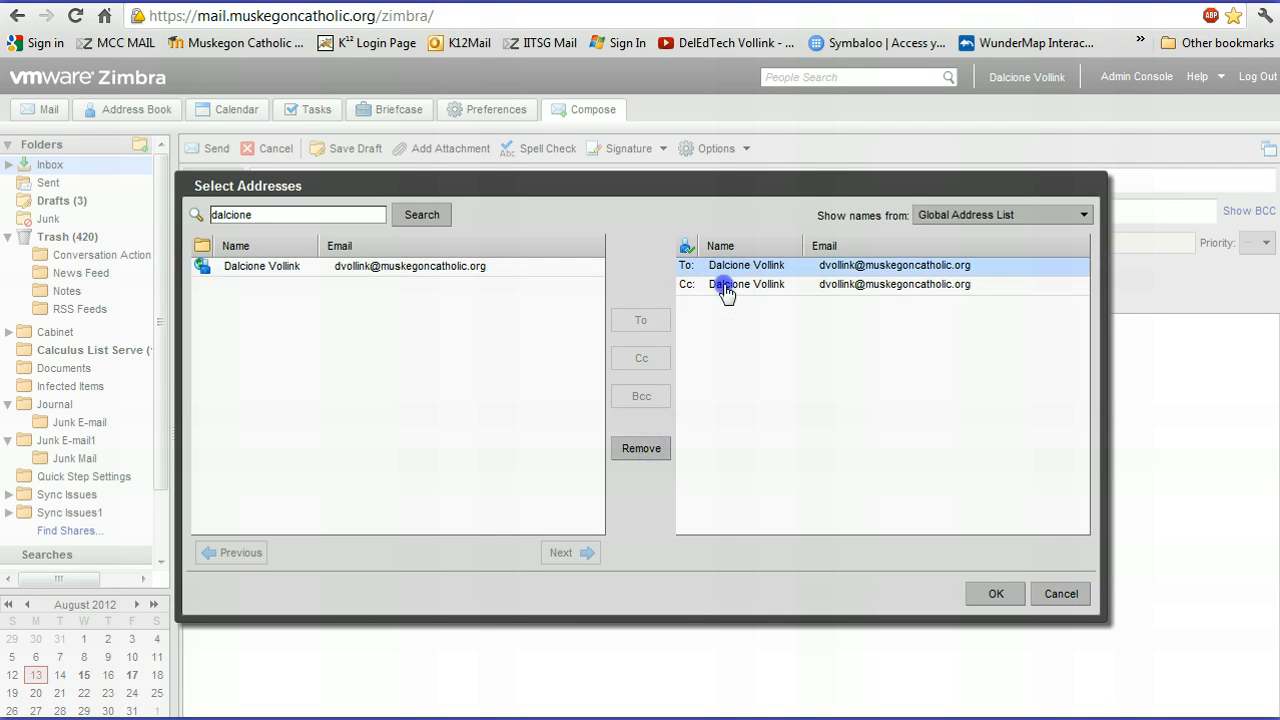
left_click(726, 286)
left_click(642, 449)
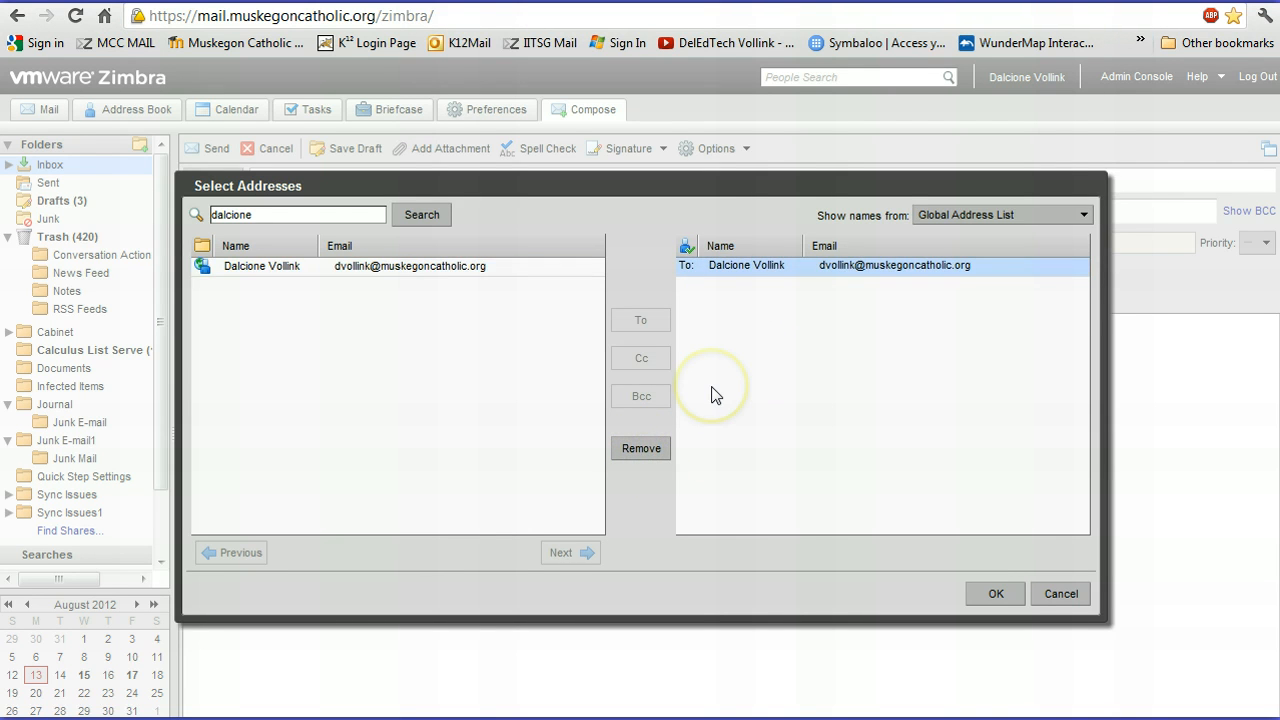
left_click(996, 594)
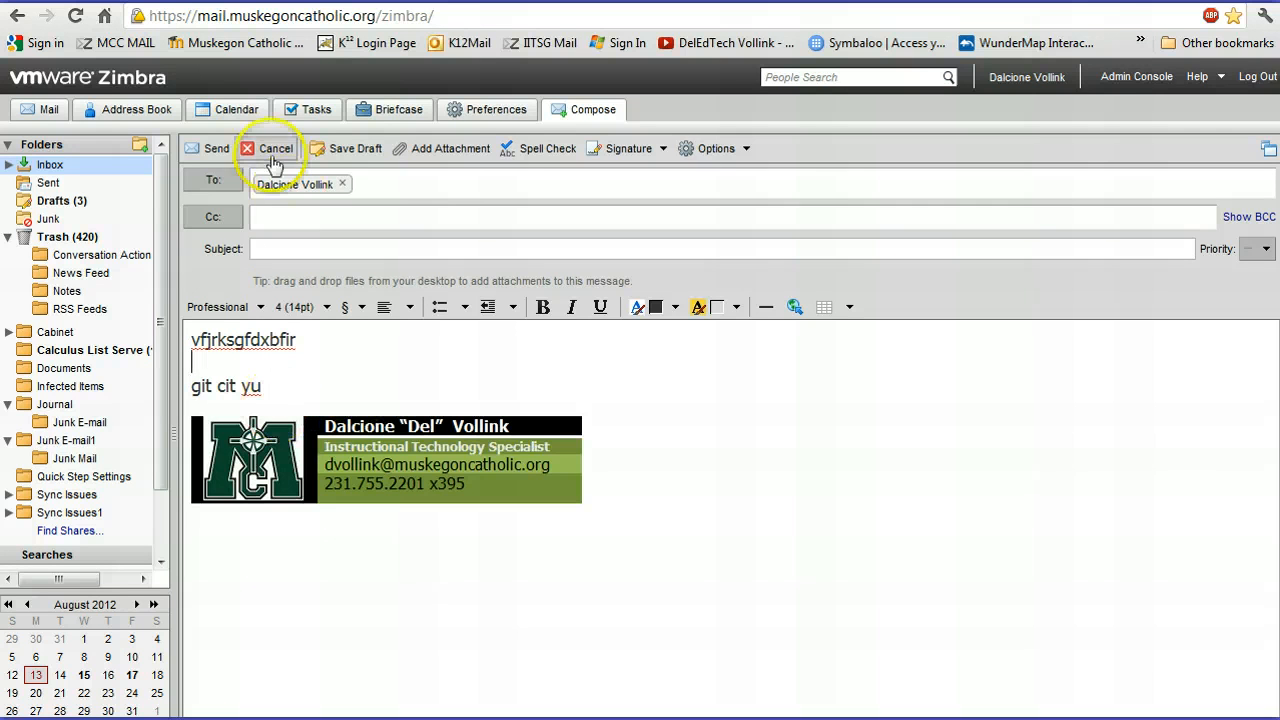
Step: Send the test email without a subject and choose to correct the misspellings found
left_click(218, 158)
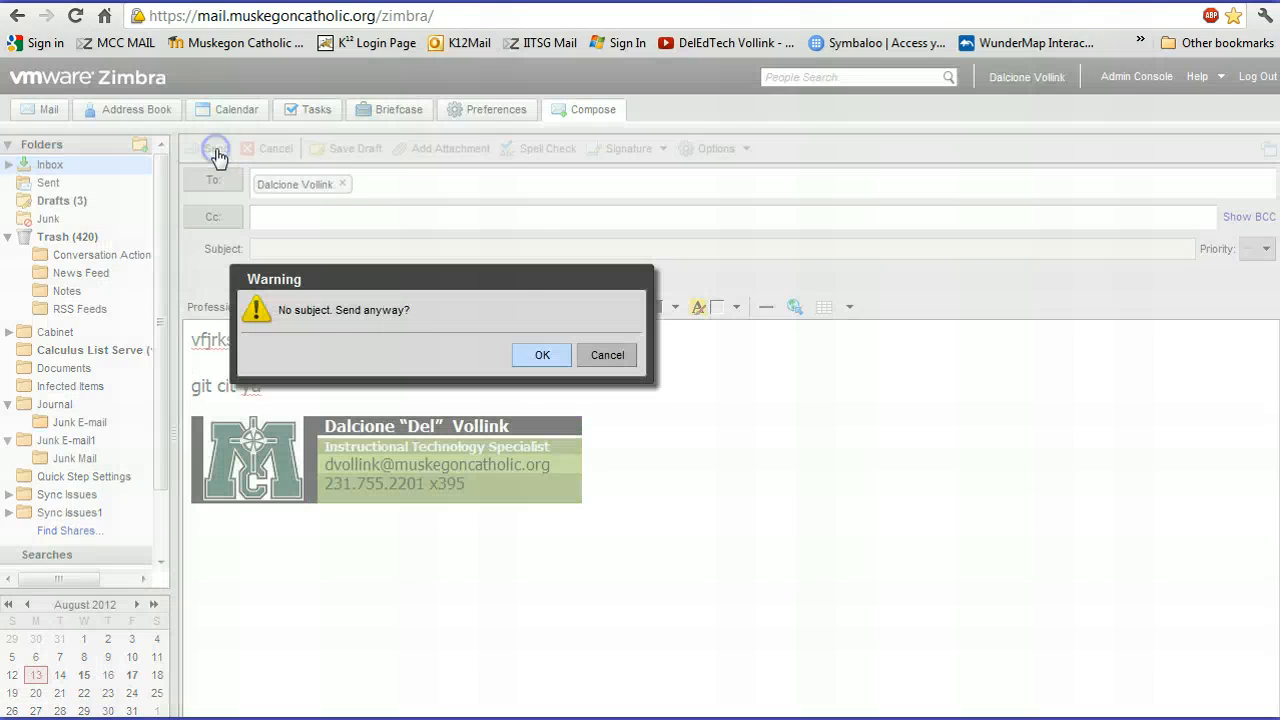
left_click(535, 357)
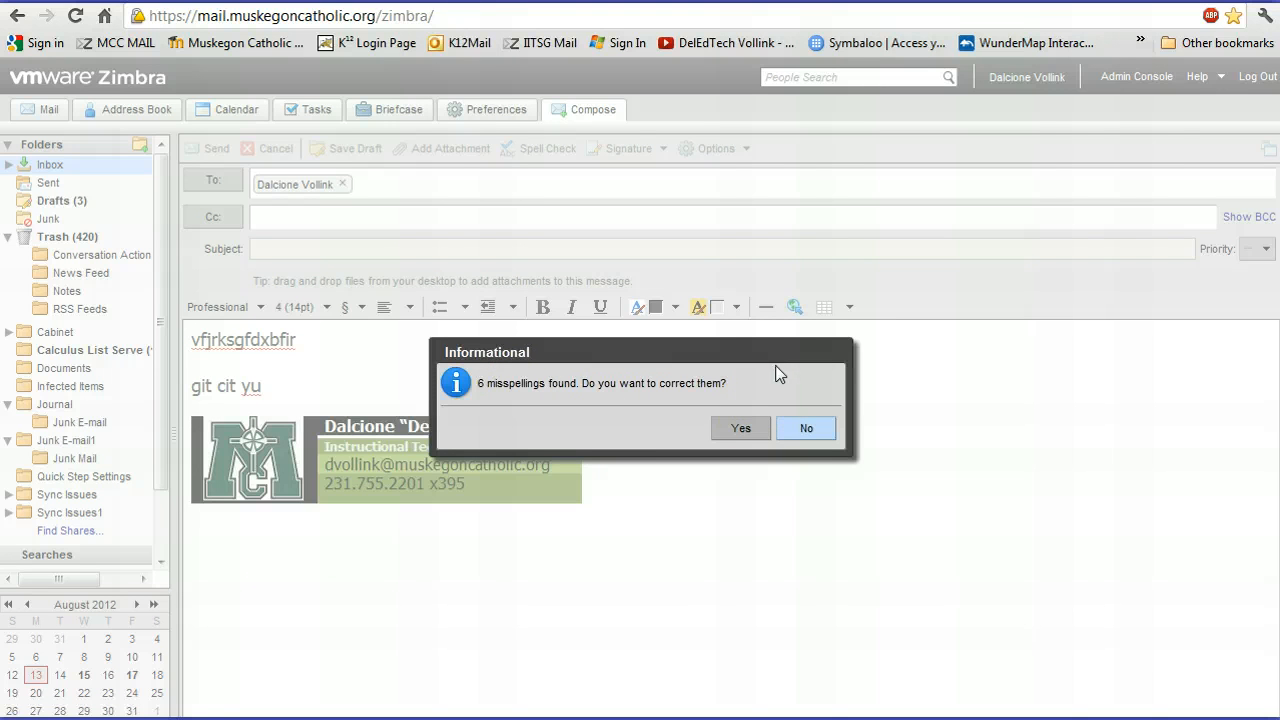
left_click(740, 428)
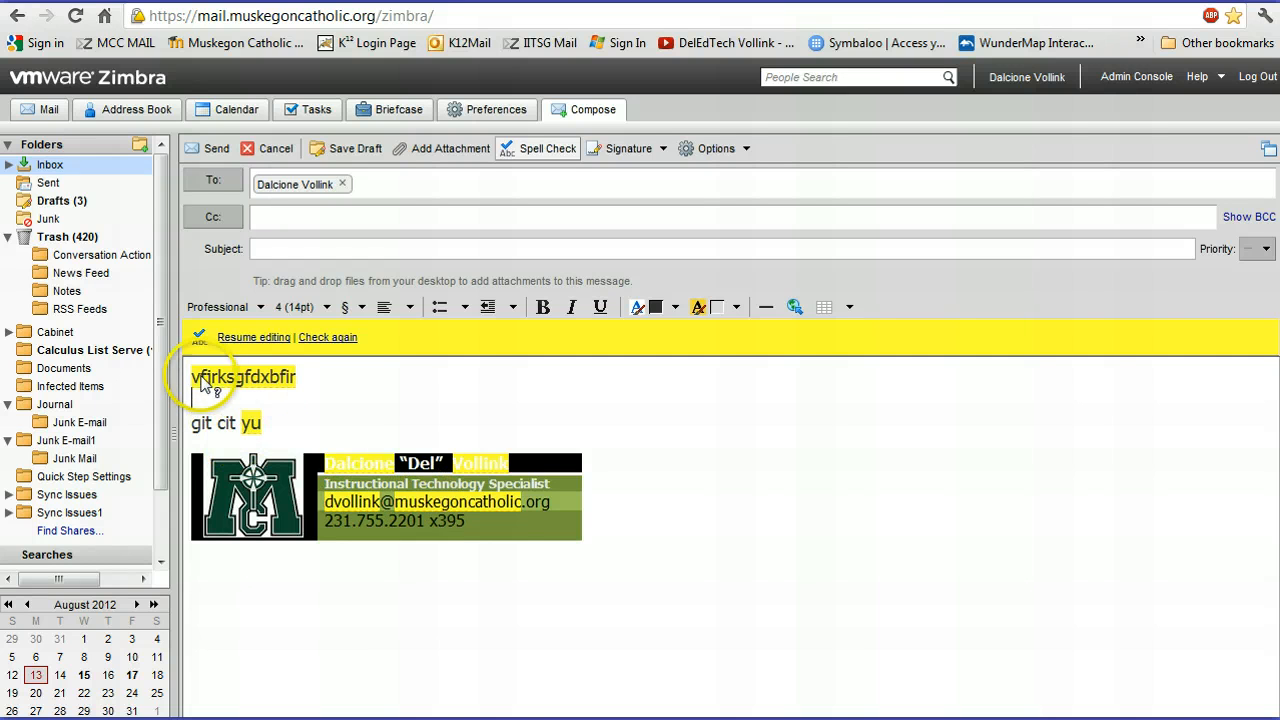
Step: In the spell check, correct "yu" to "you" and replace "vfjrksgfdxbfir" with "fix"
left_click(253, 426)
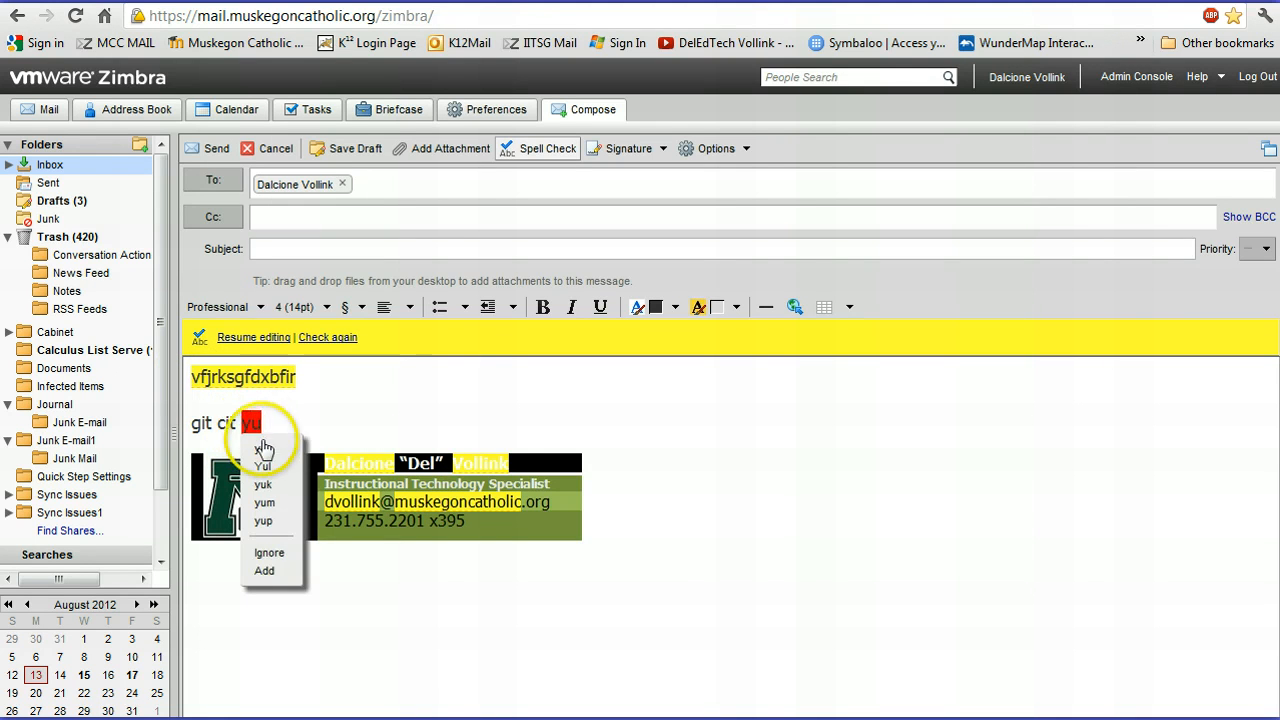
left_click(262, 447)
left_click(252, 380)
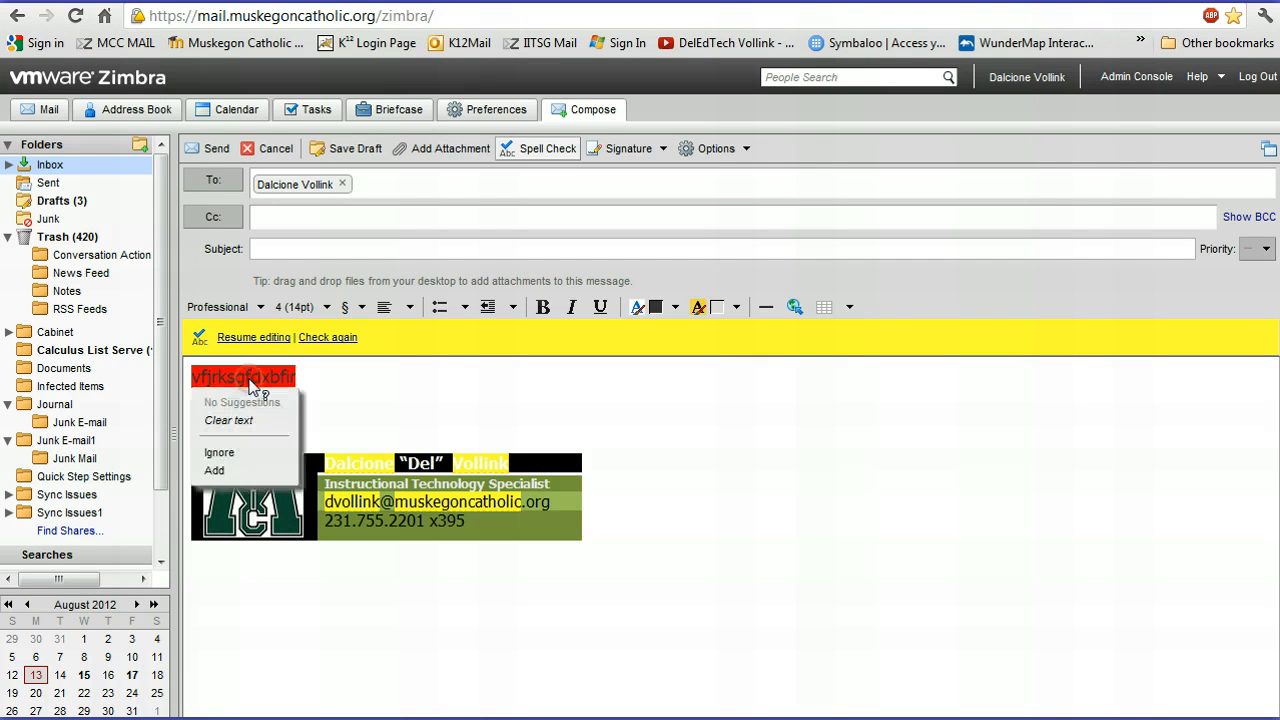
left_click_drag(308, 383, 202, 380)
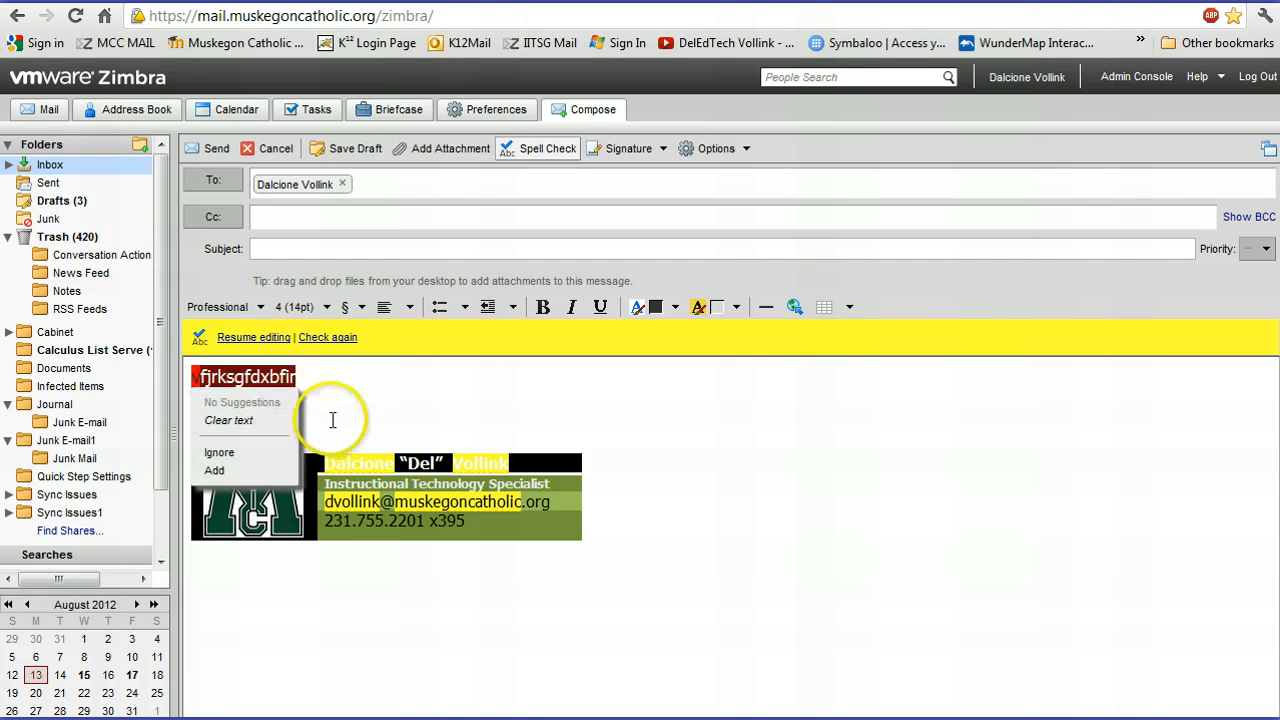
left_click(240, 420)
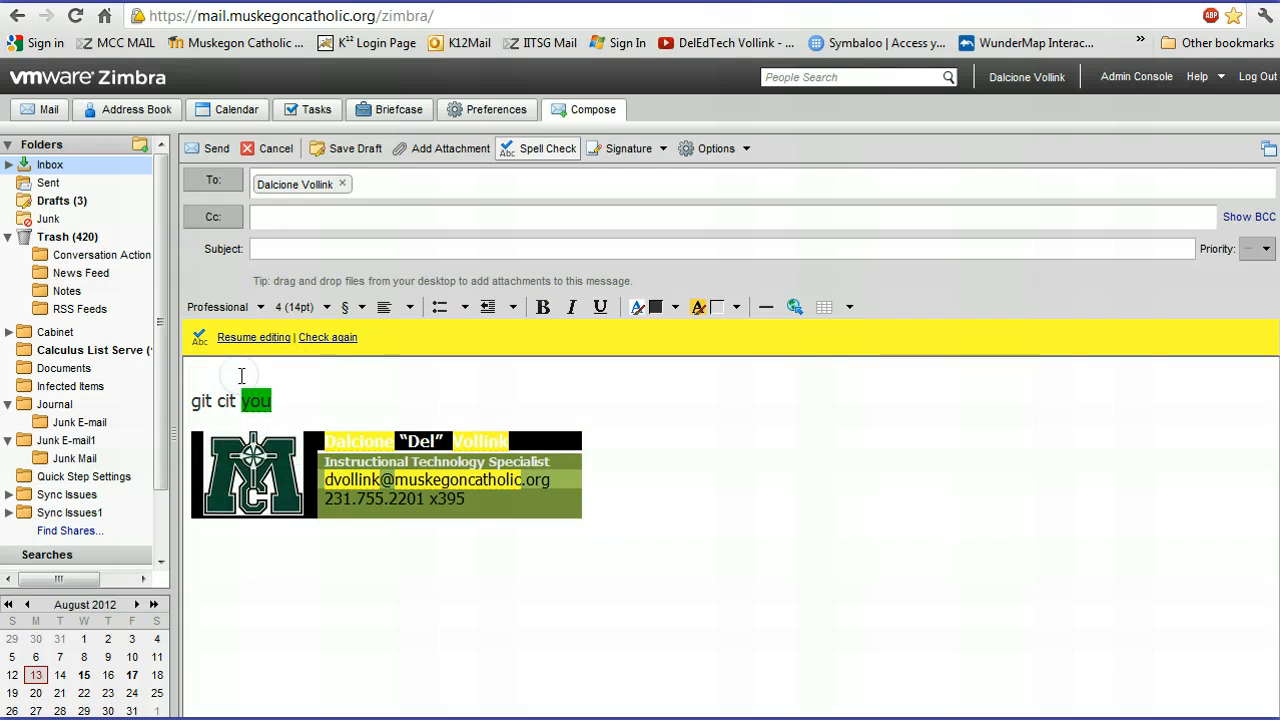
type("fix")
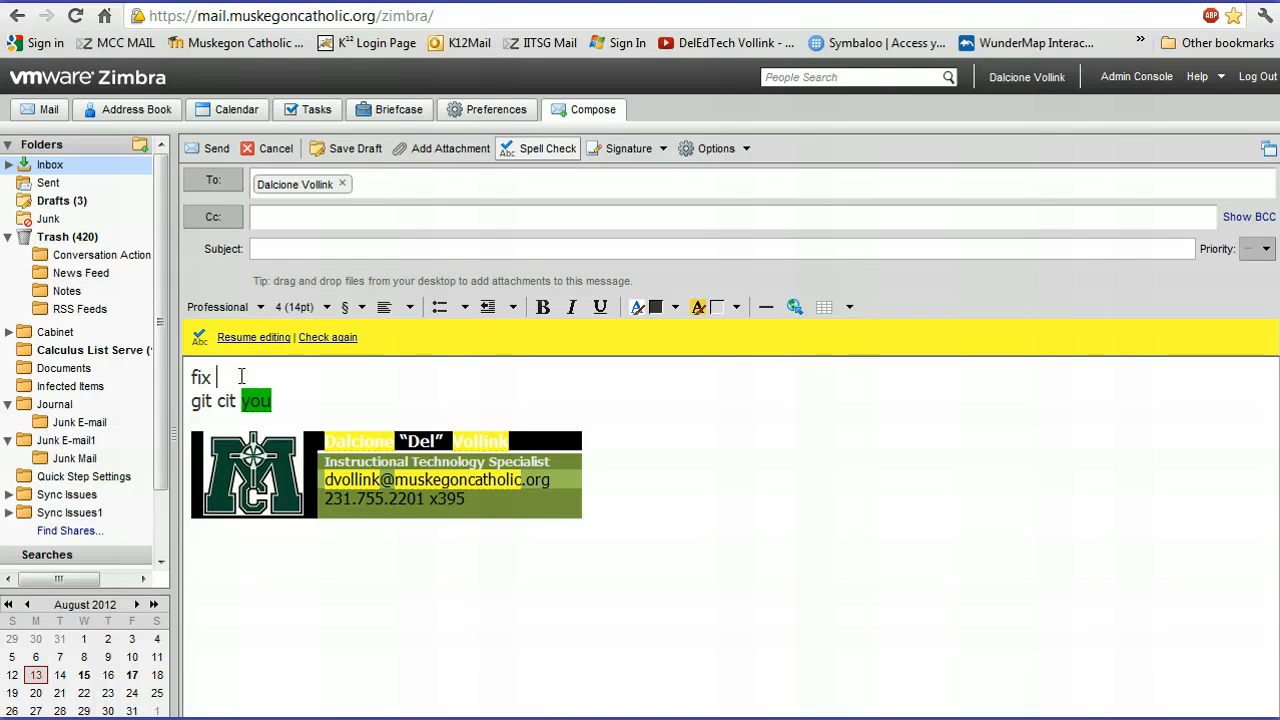
Step: Send the email without correcting the remaining misspellings and open the received copy in the inbox
left_click(216, 150)
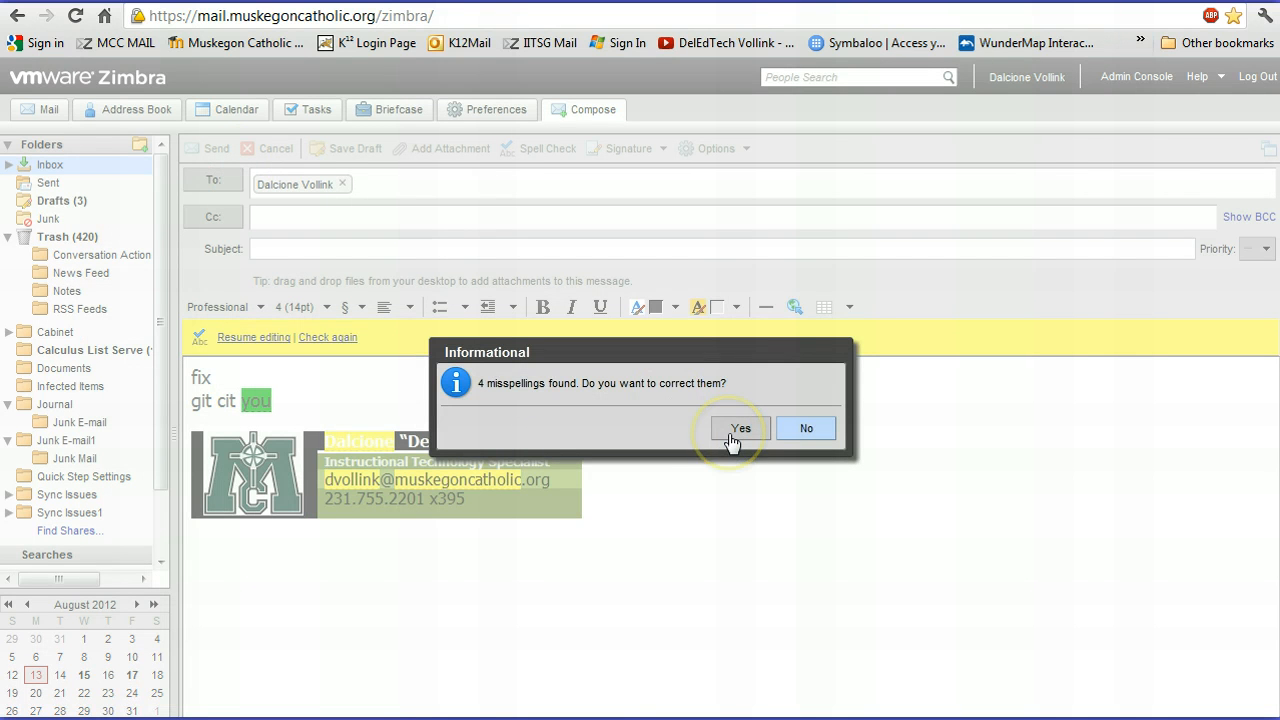
left_click(804, 430)
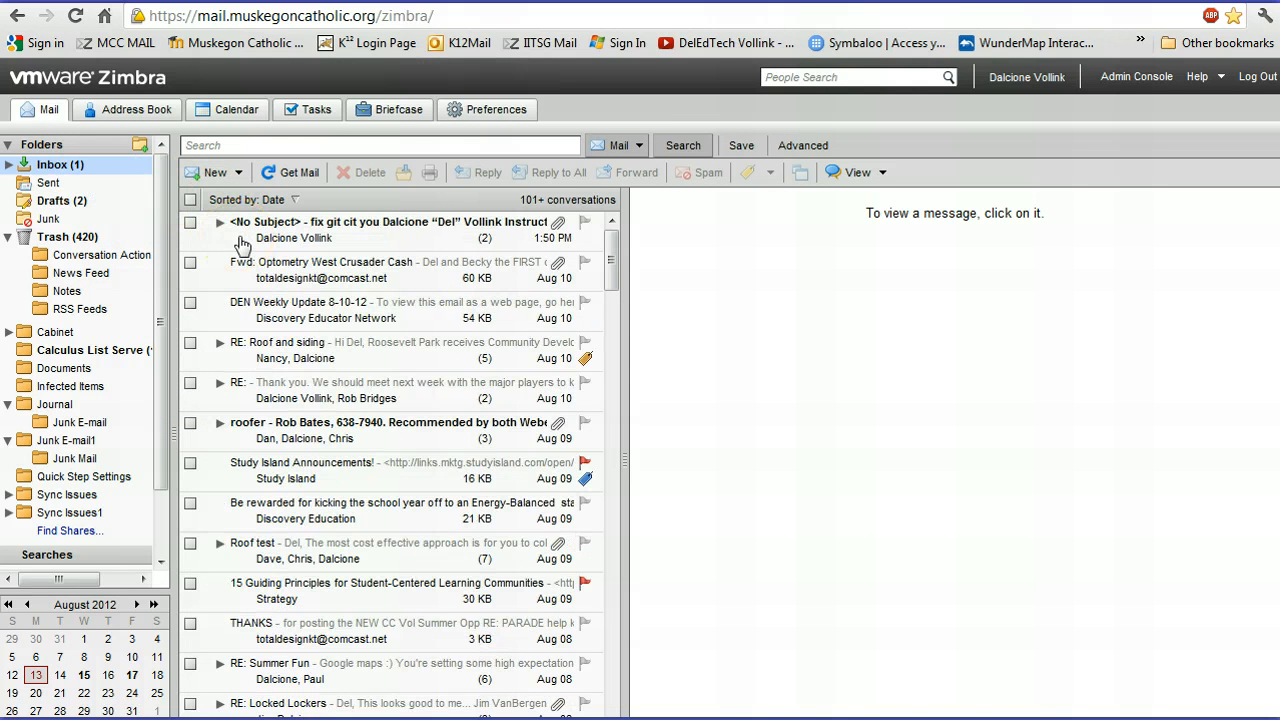
left_click(232, 240)
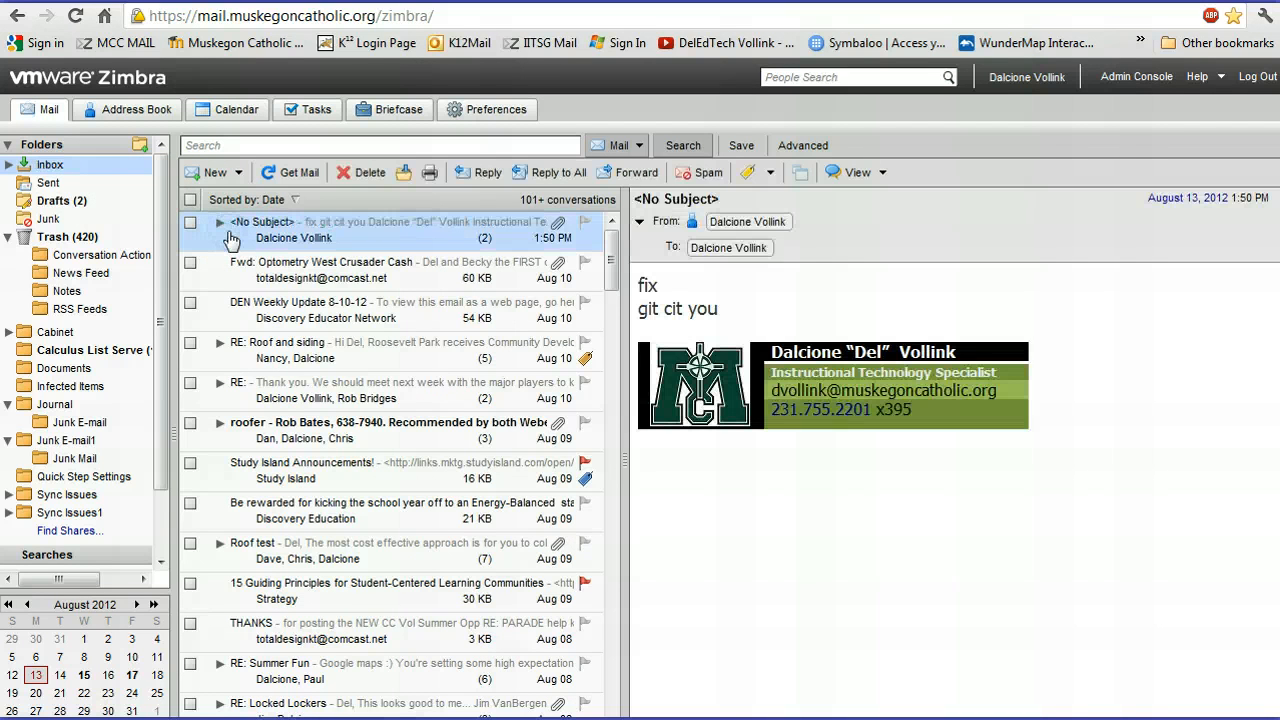
left_click(457, 238)
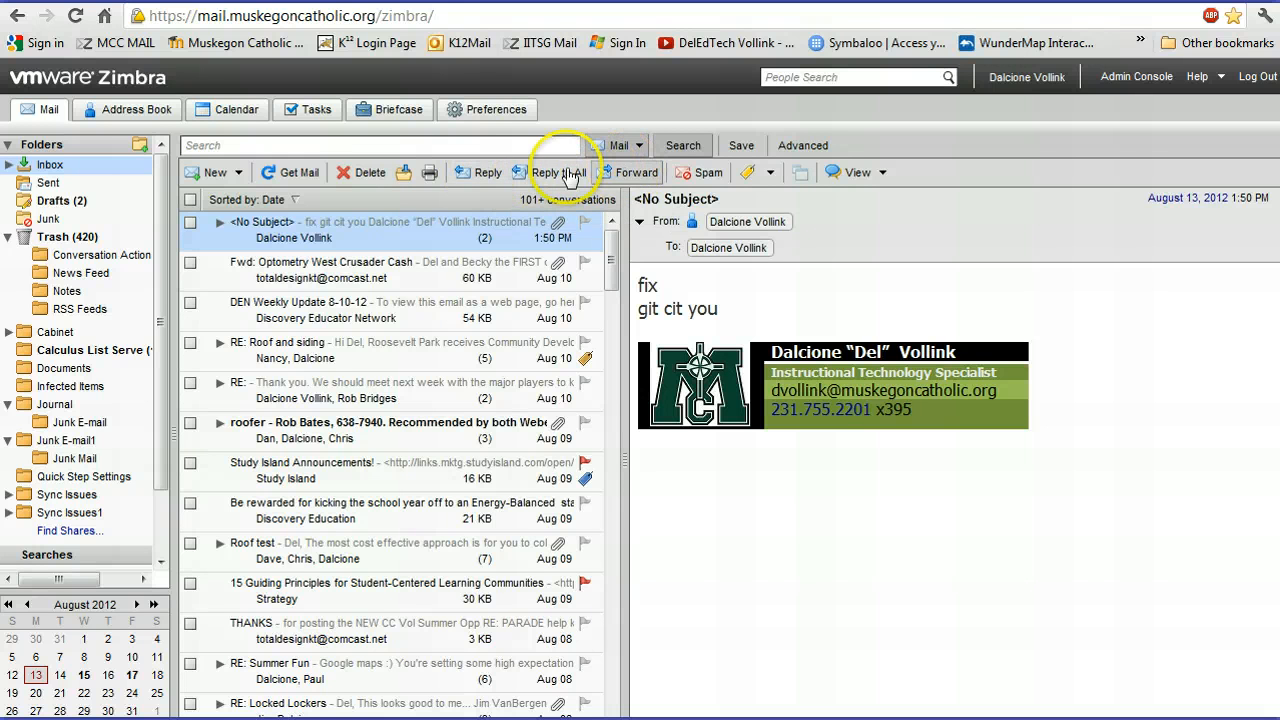
Step: Start a reply to the test email, add a colleague from the Global Address List as Cc, and discard the reply
left_click(474, 175)
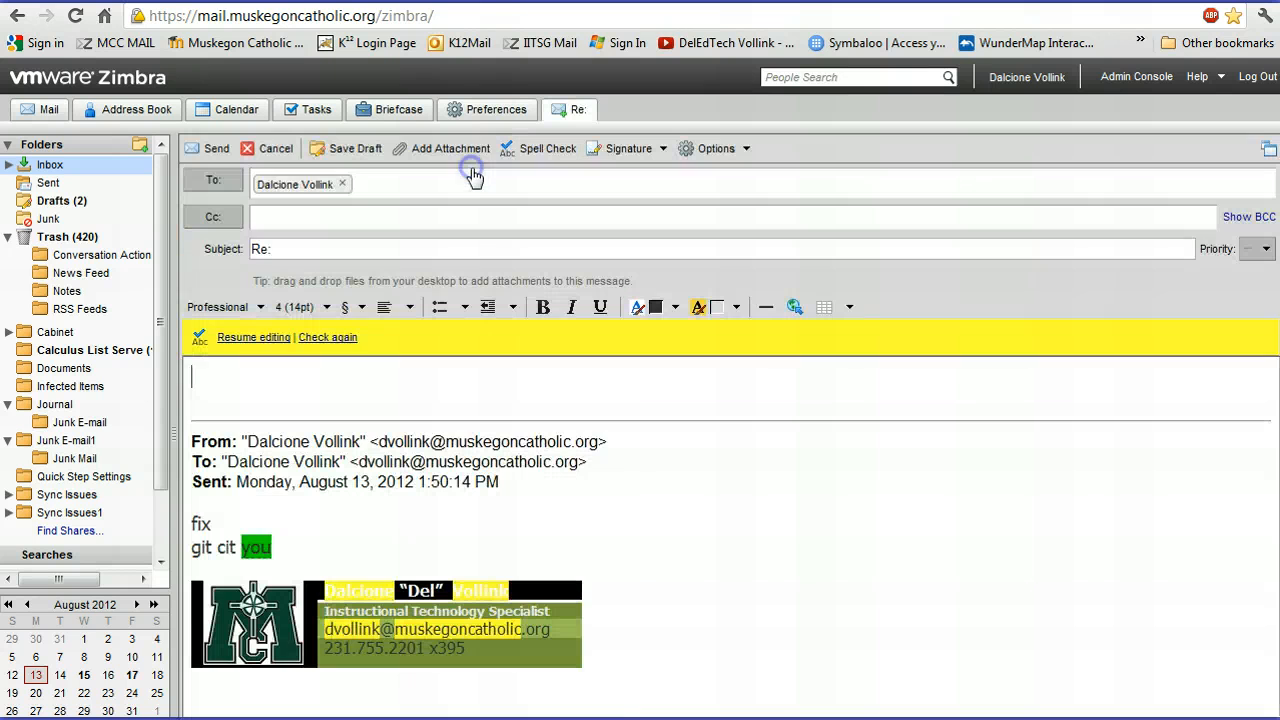
left_click(292, 174)
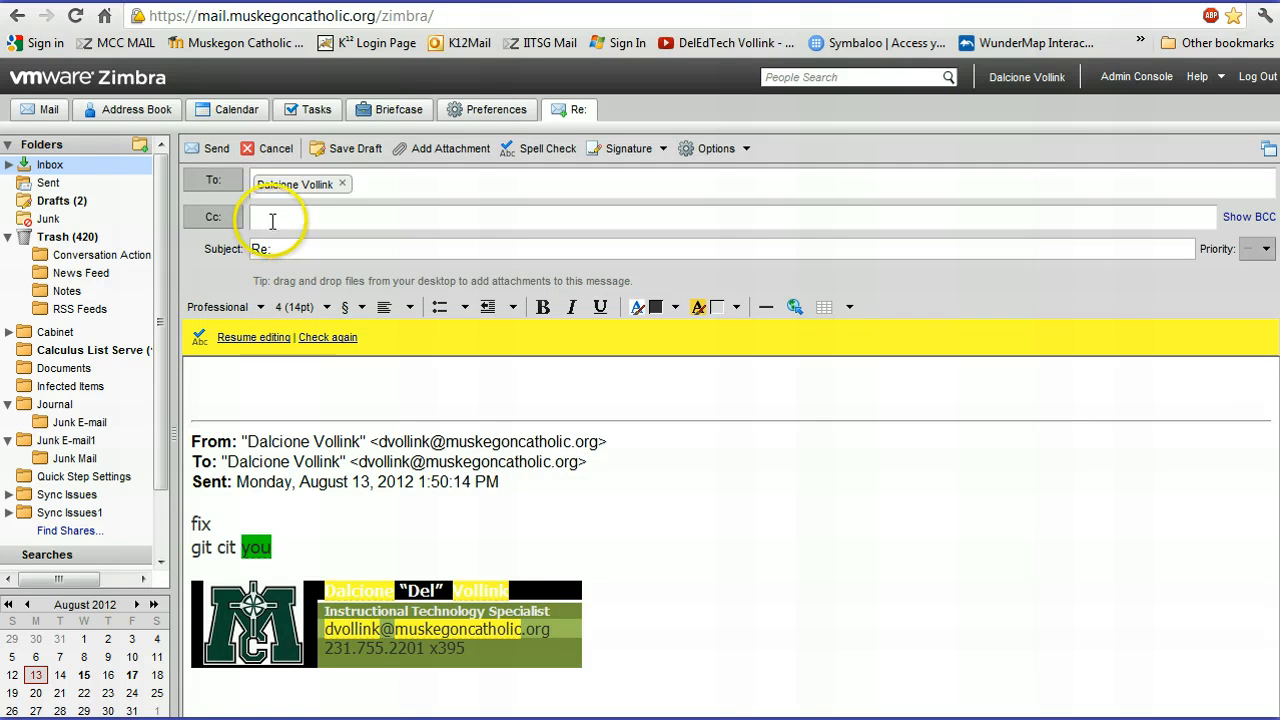
left_click(214, 217)
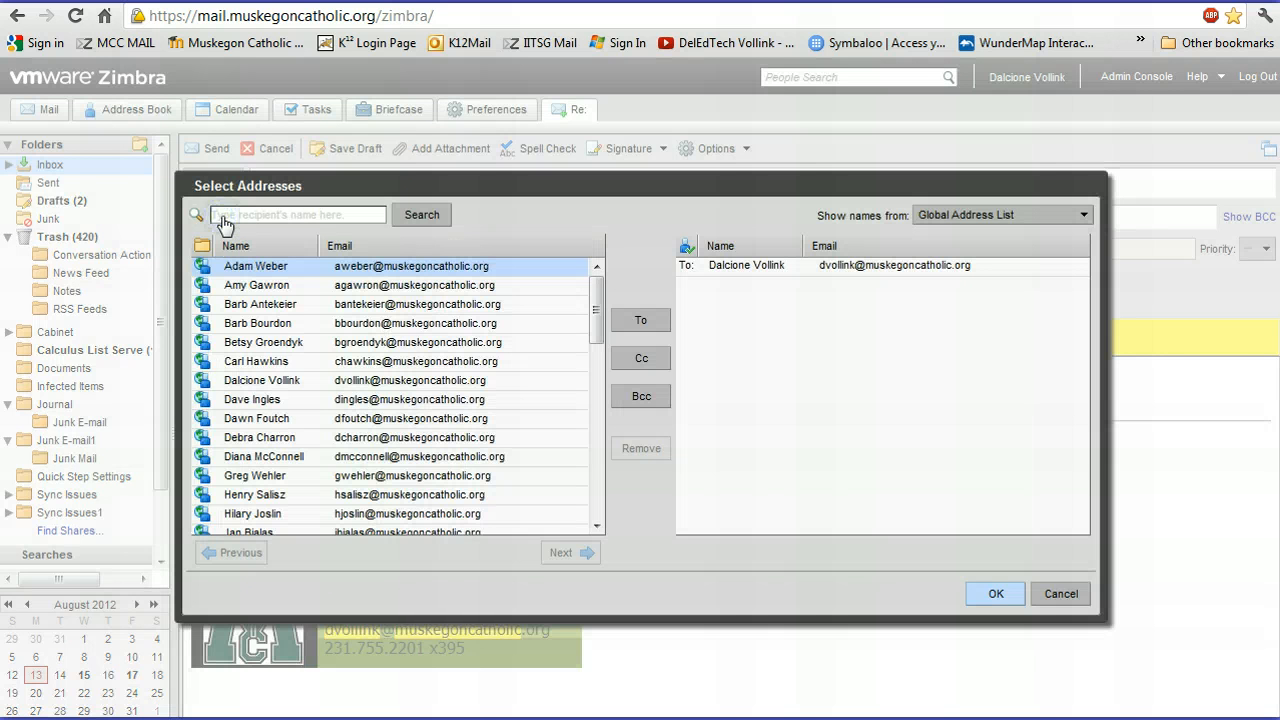
double_click(303, 306)
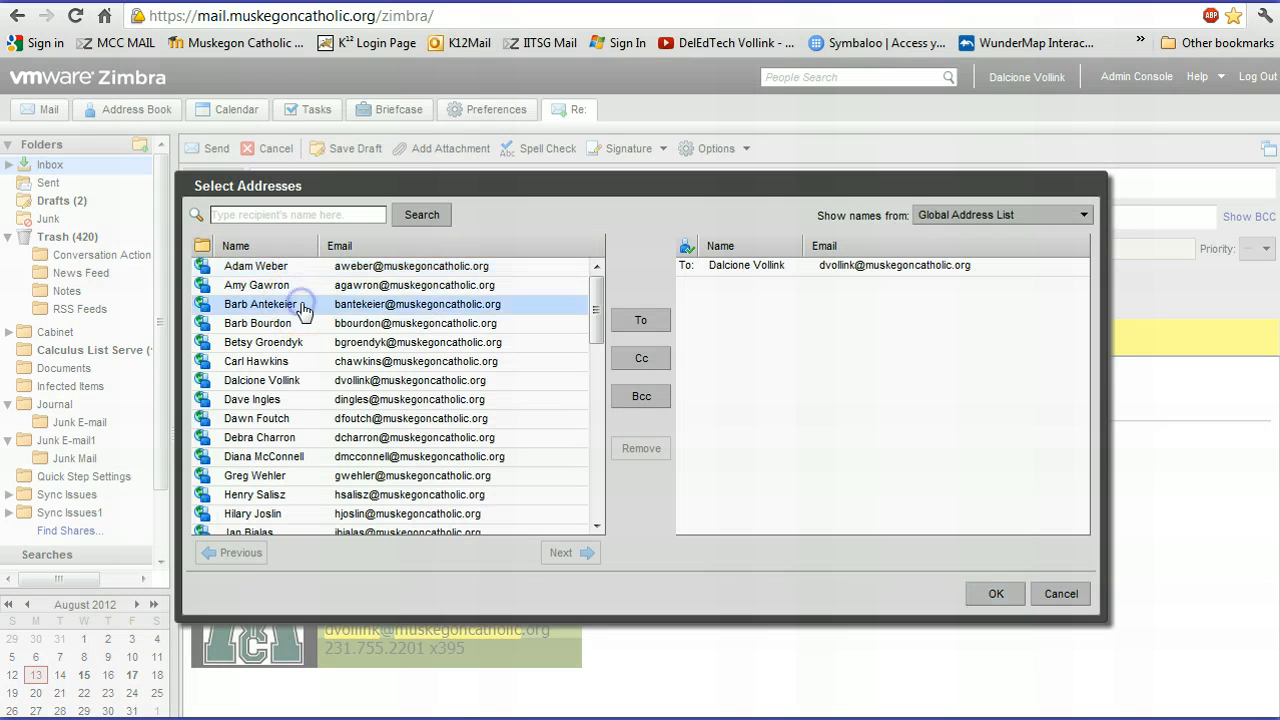
left_click(996, 593)
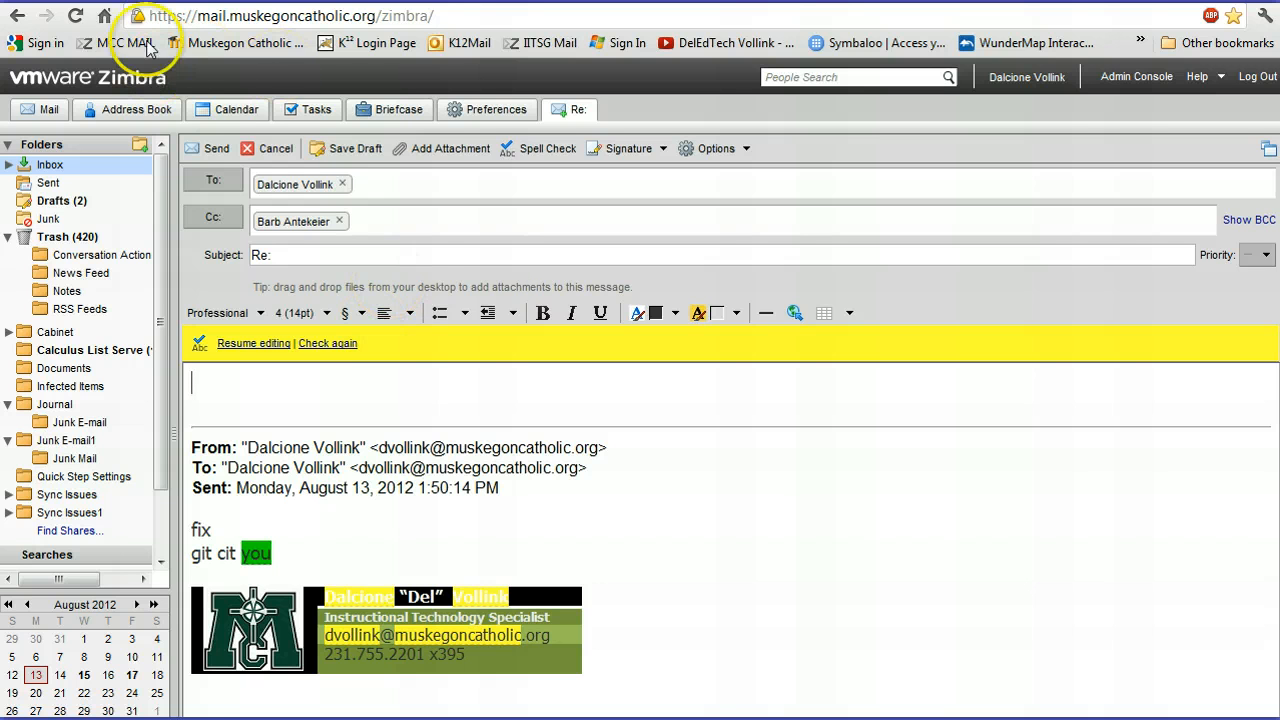
left_click(272, 148)
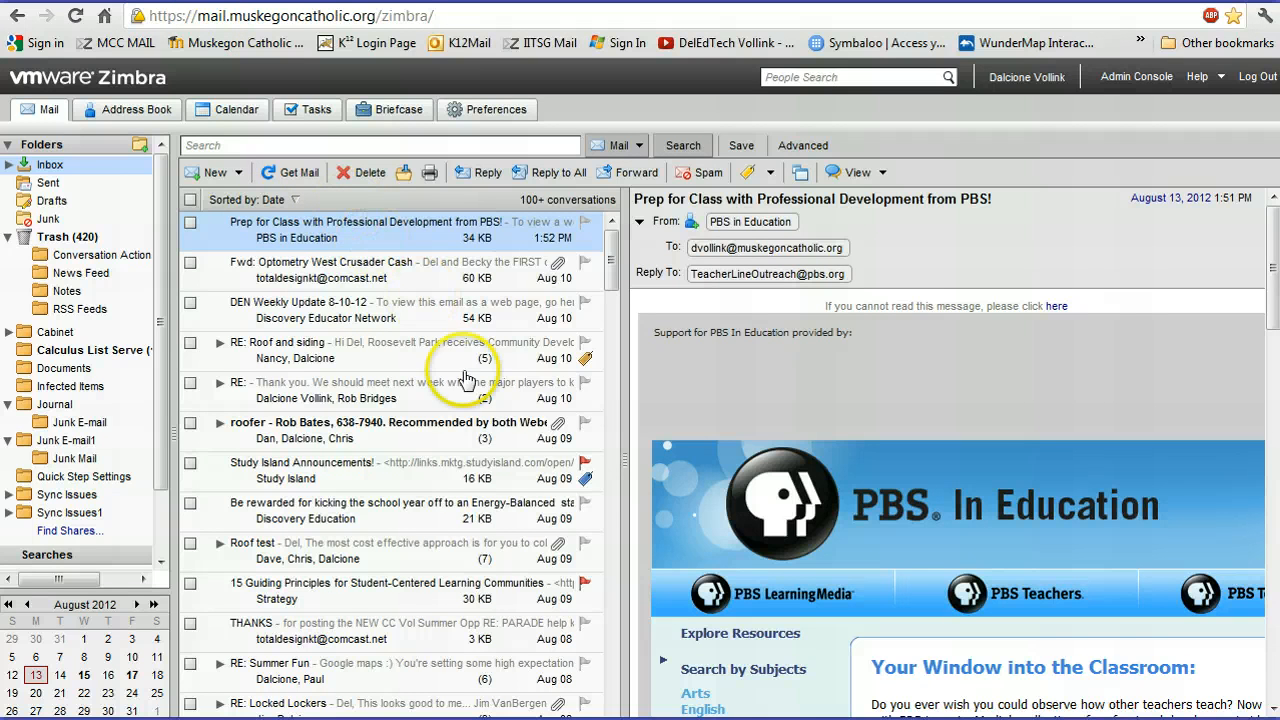
Step: Create a cyan tag named "PD" and apply it to the PBS in Education conversation
mouse_move(588, 493)
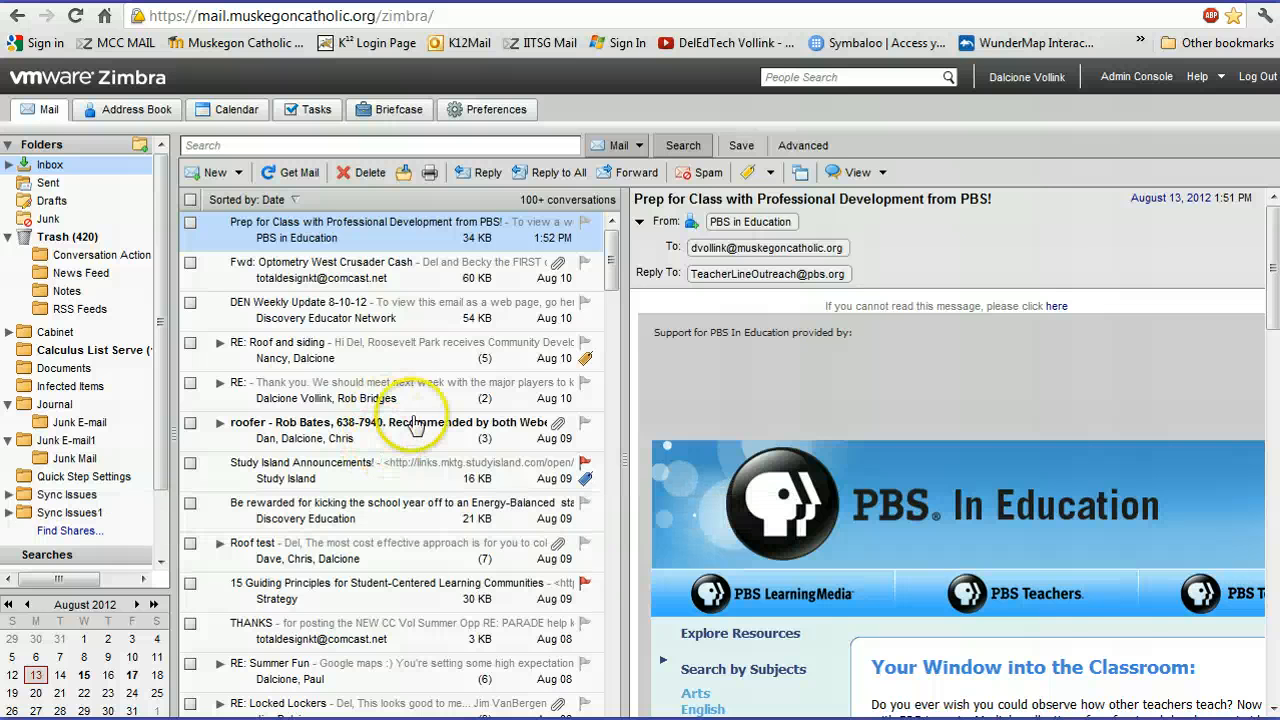
left_click(442, 232)
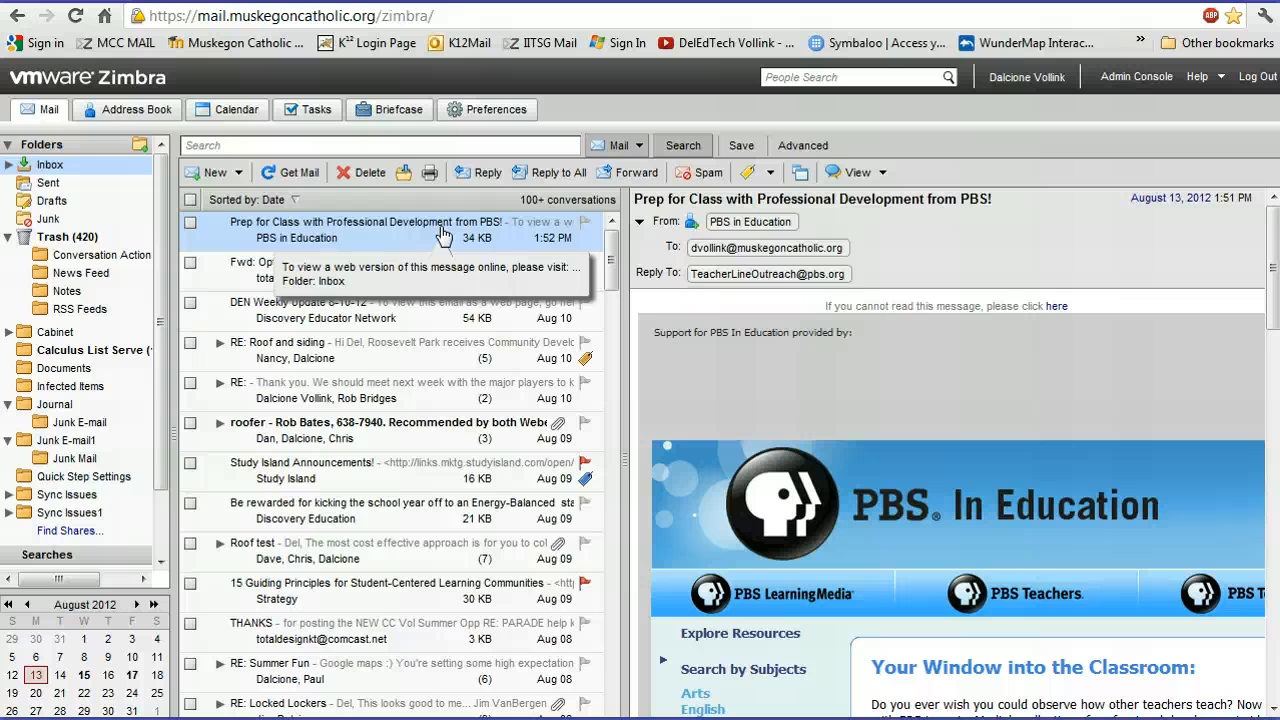
left_click(768, 176)
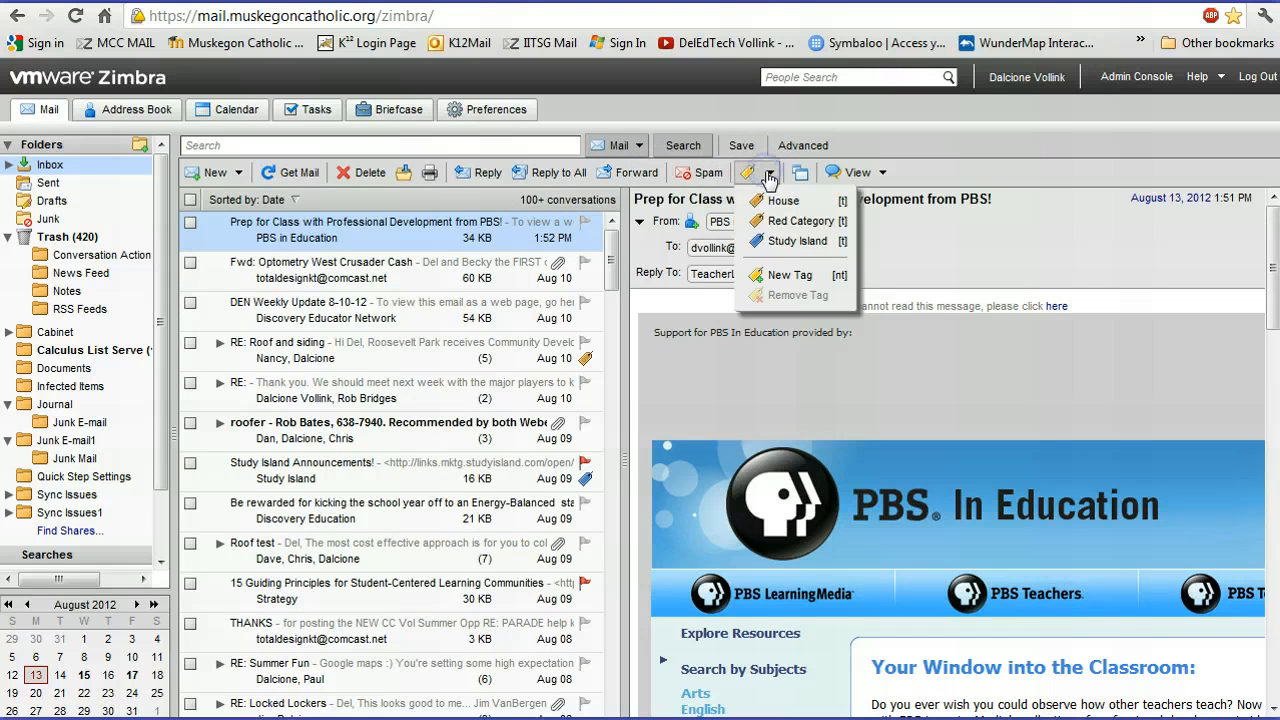
left_click(801, 248)
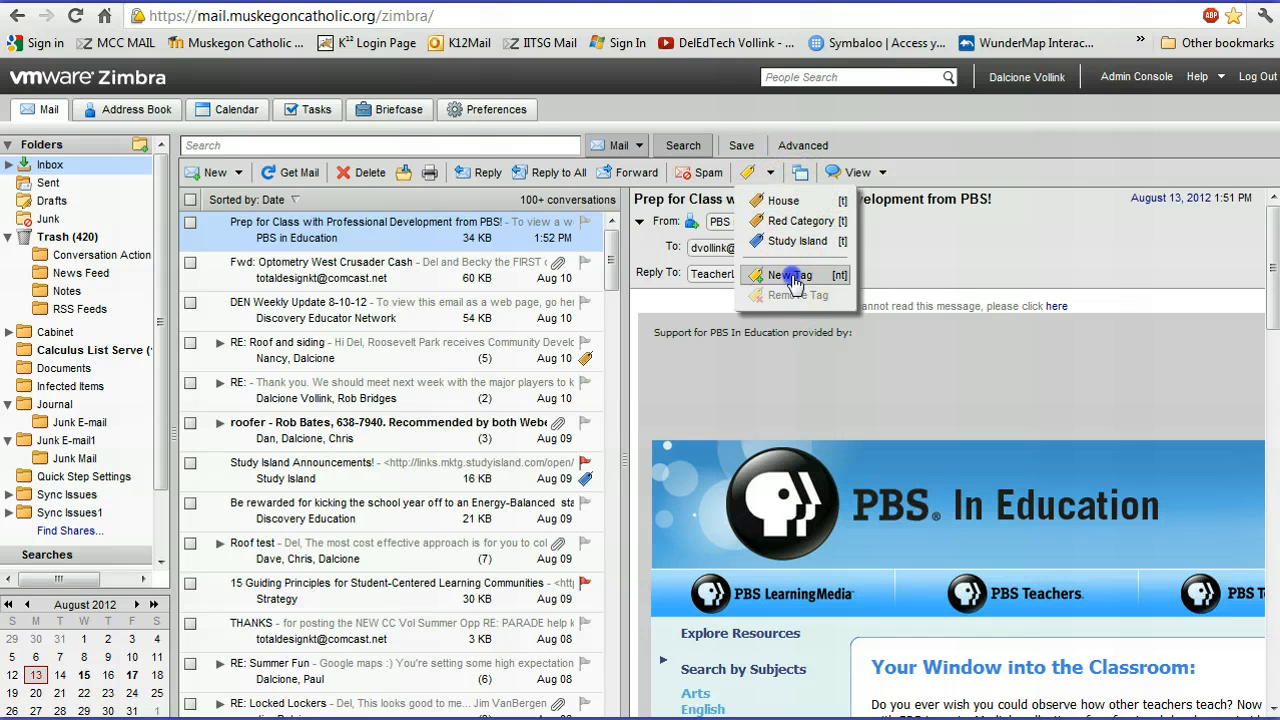
left_click(793, 279)
left_click(685, 323)
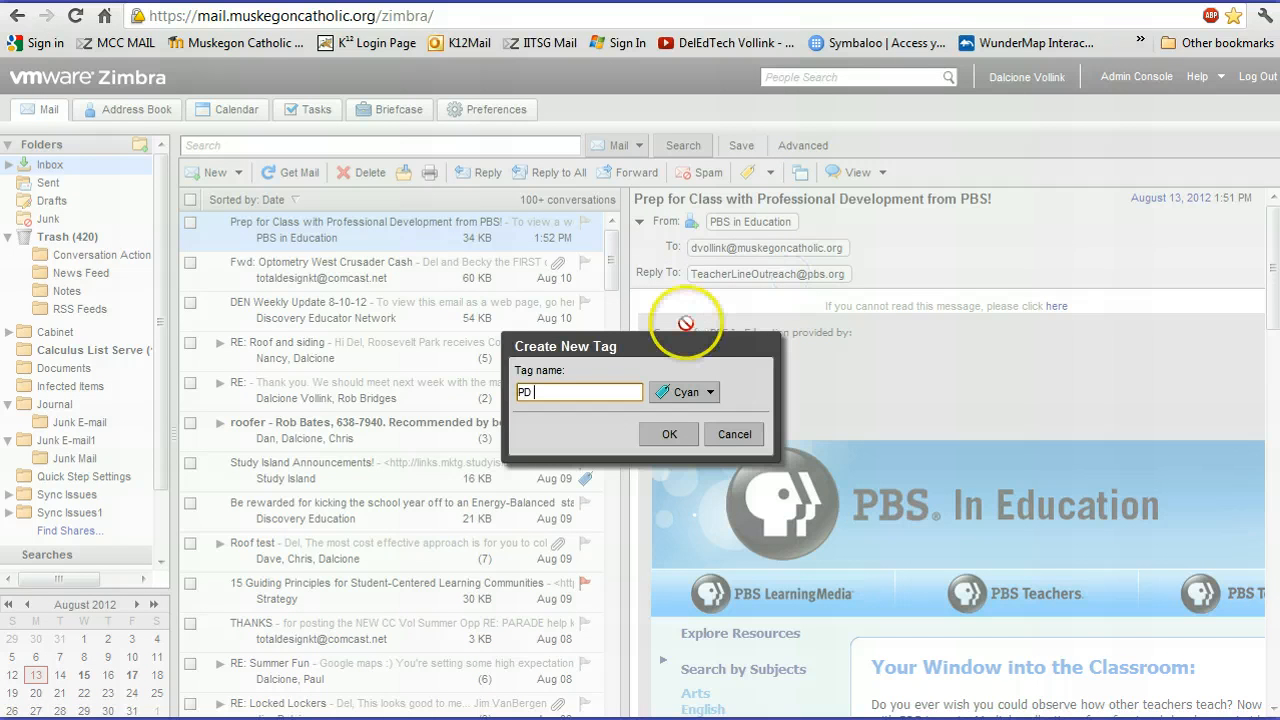
left_click(710, 391)
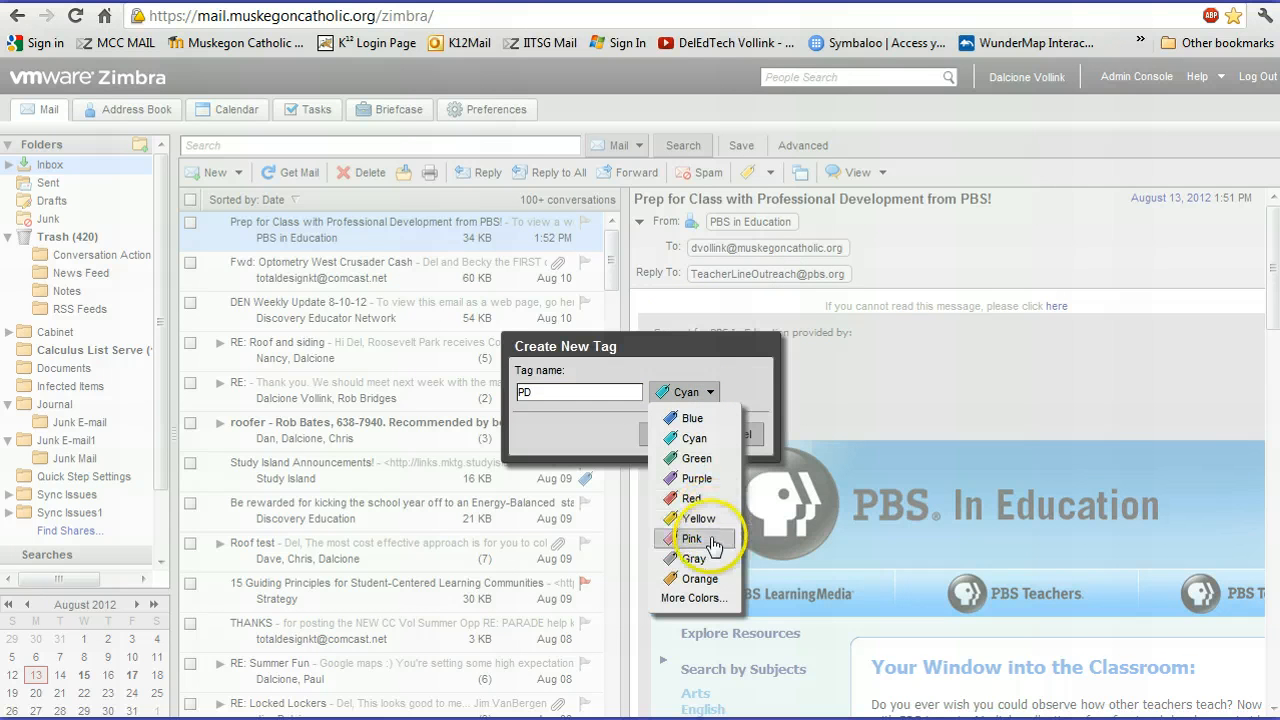
left_click(697, 439)
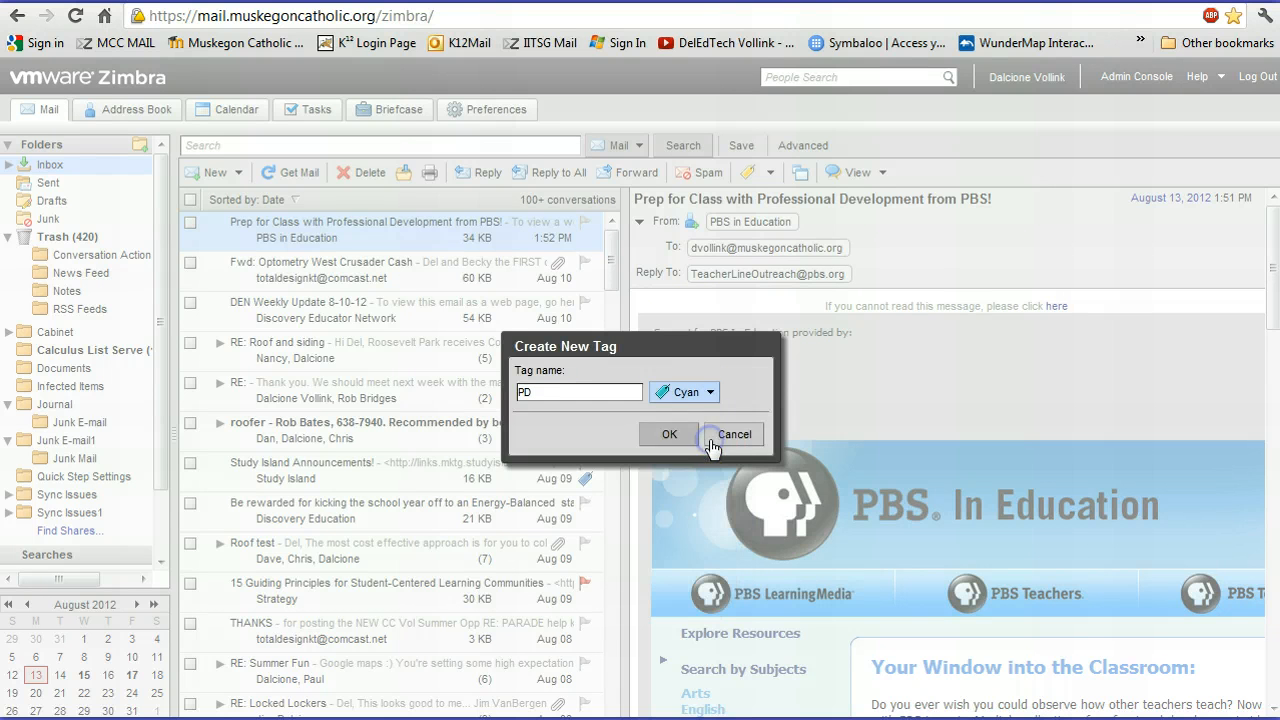
left_click(676, 436)
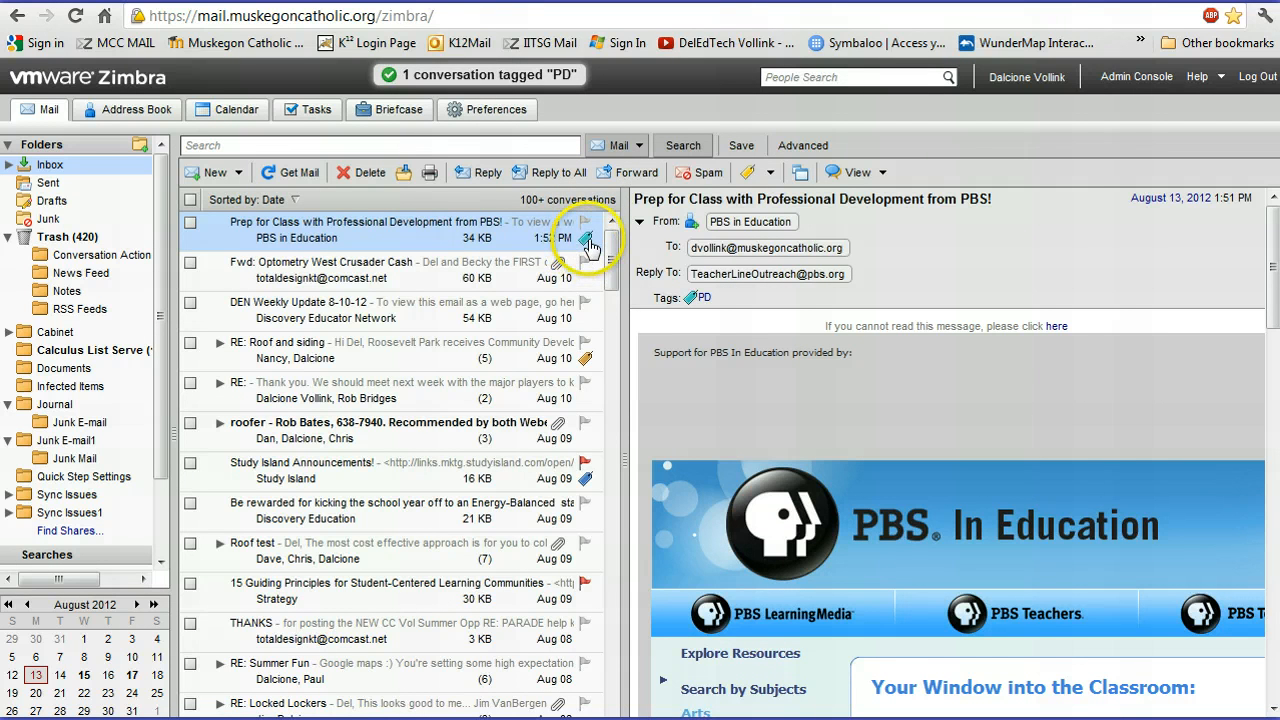
Step: Collapse and re-expand the Tags list in the folder tree, and list the messages tagged PD
mouse_move(590, 244)
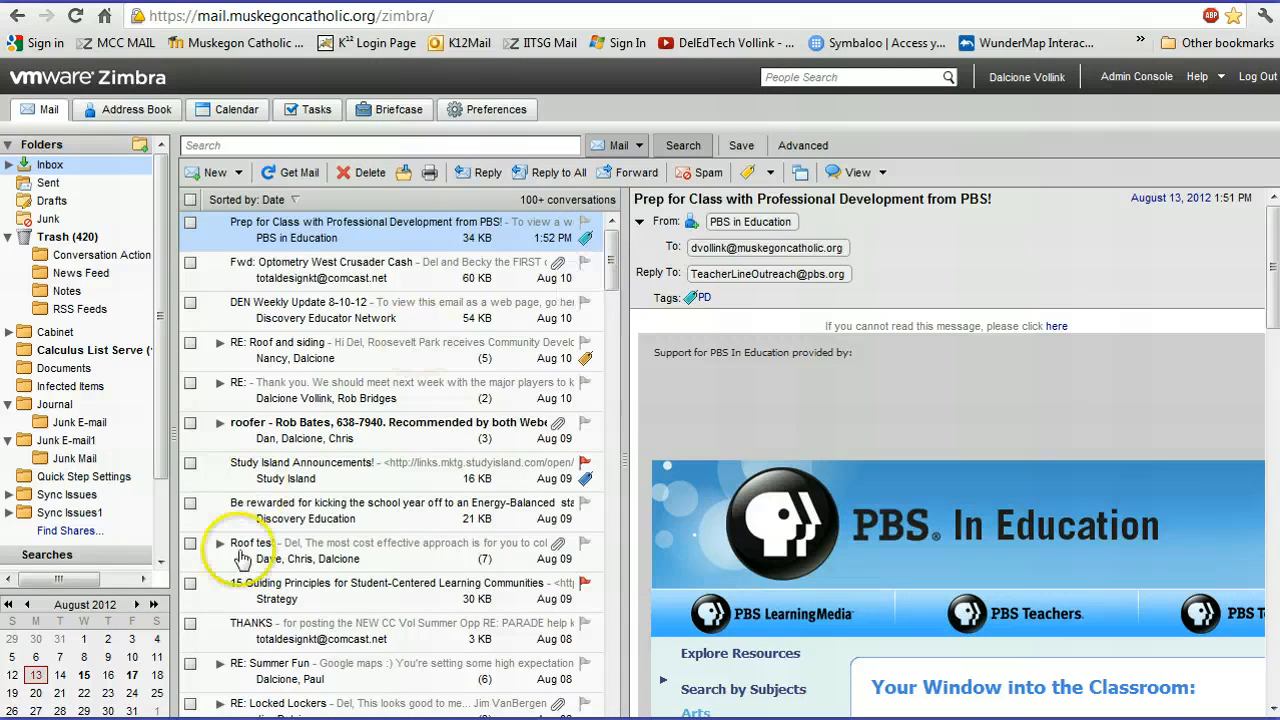
left_click_drag(162, 420, 163, 515)
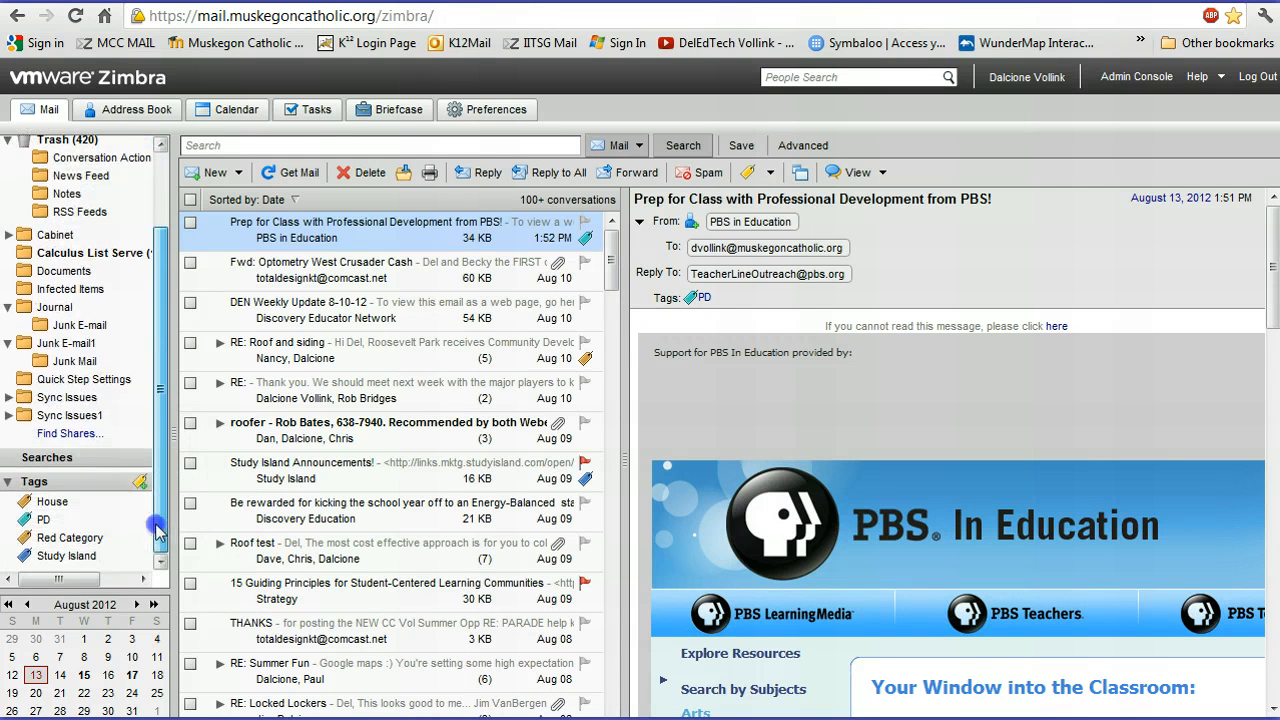
left_click(10, 482)
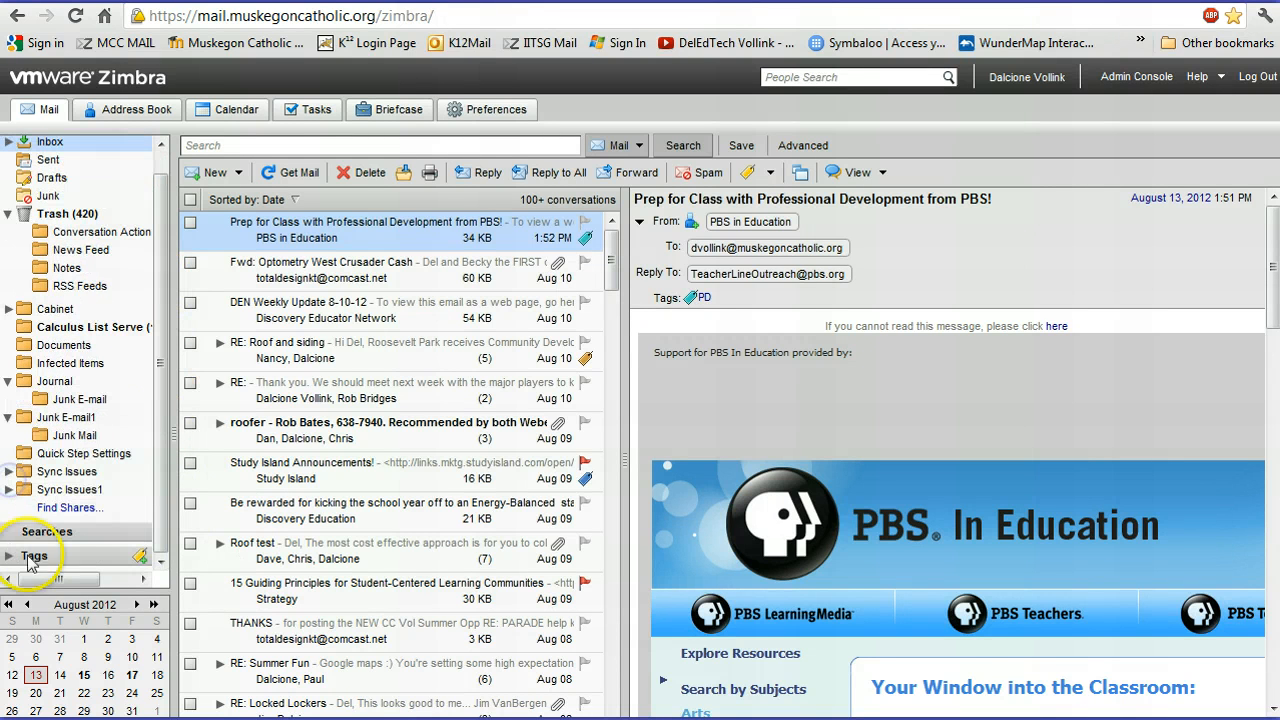
left_click(10, 558)
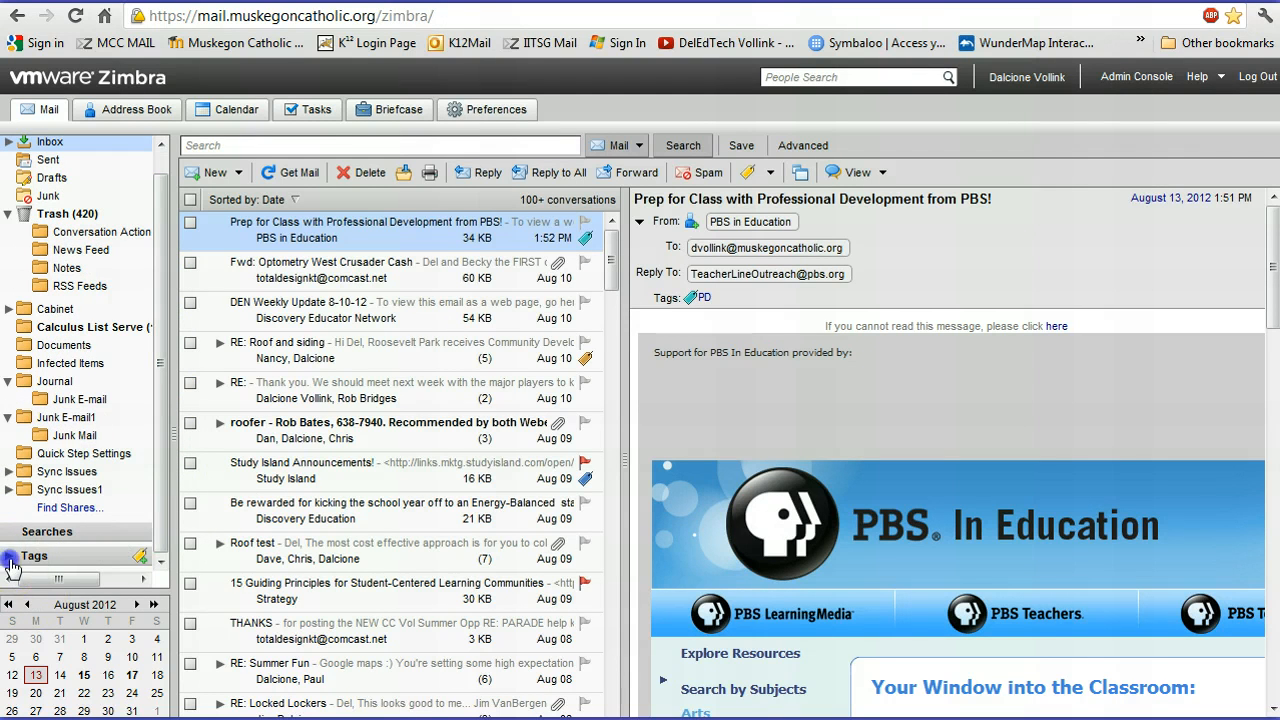
left_click_drag(162, 338, 160, 423)
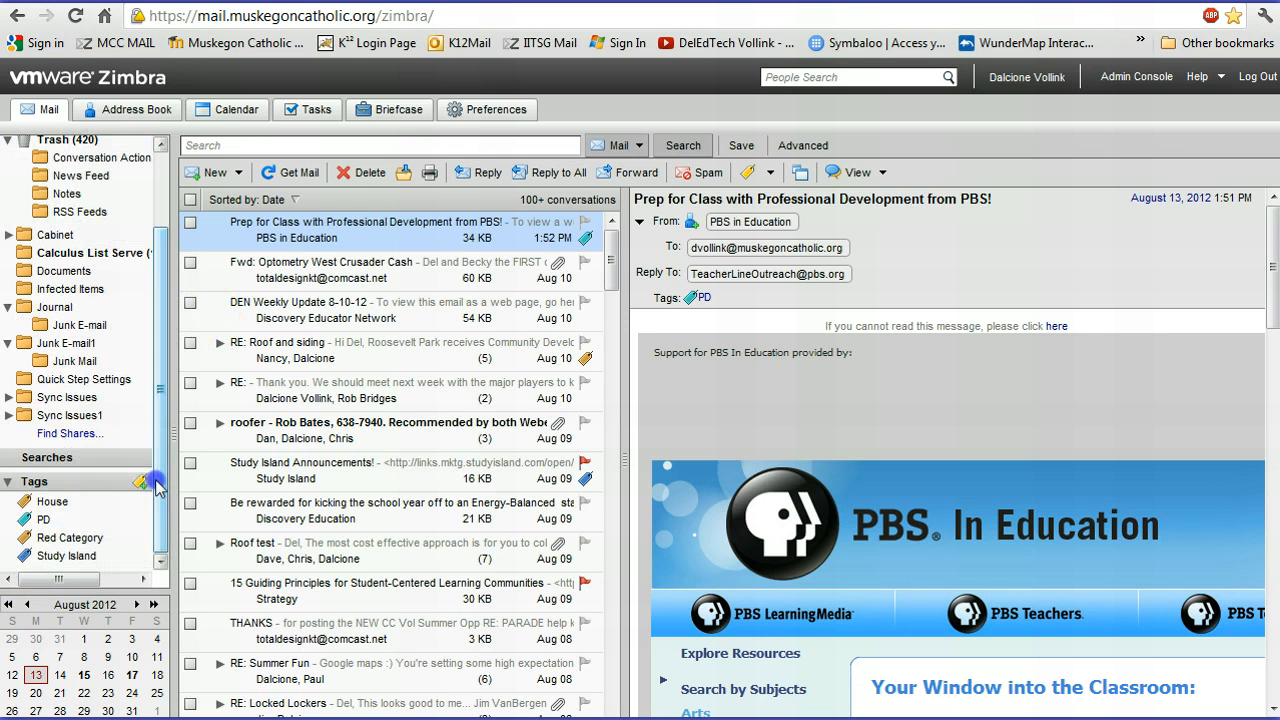
left_click(43, 522)
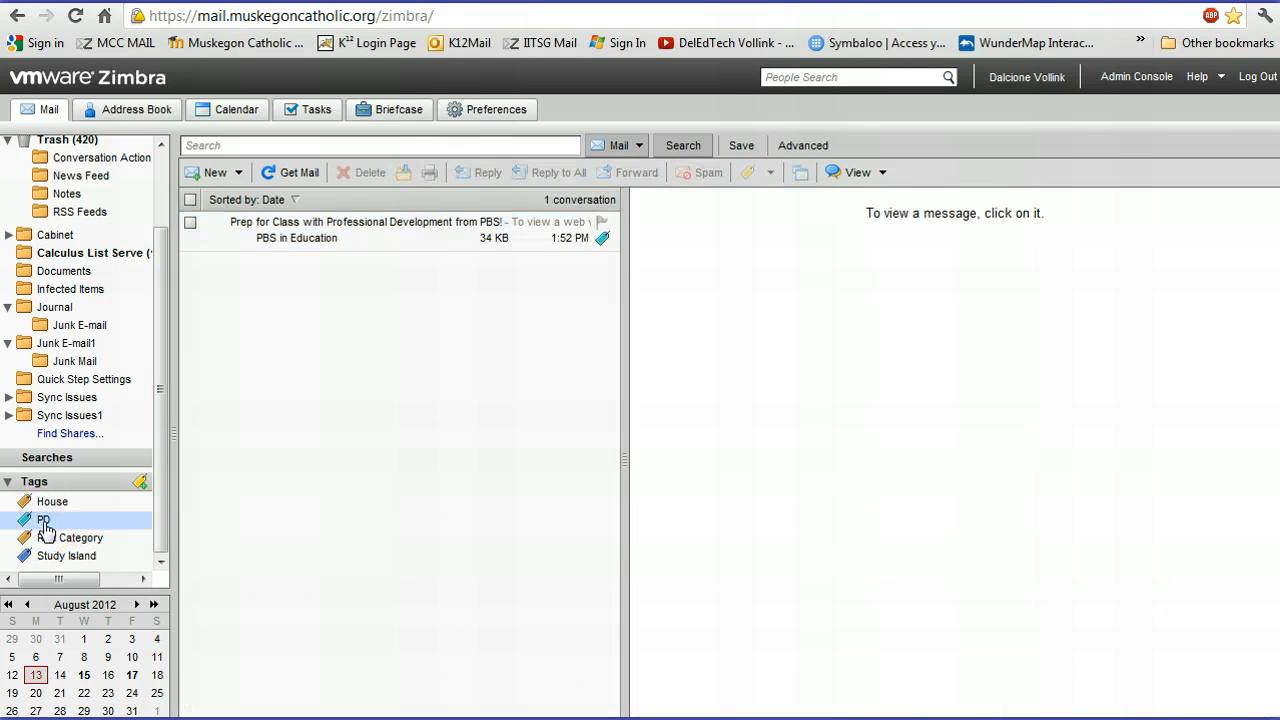
Step: View the messages tagged Study Island, House and Red Category, and return to the House tag
left_click(42, 558)
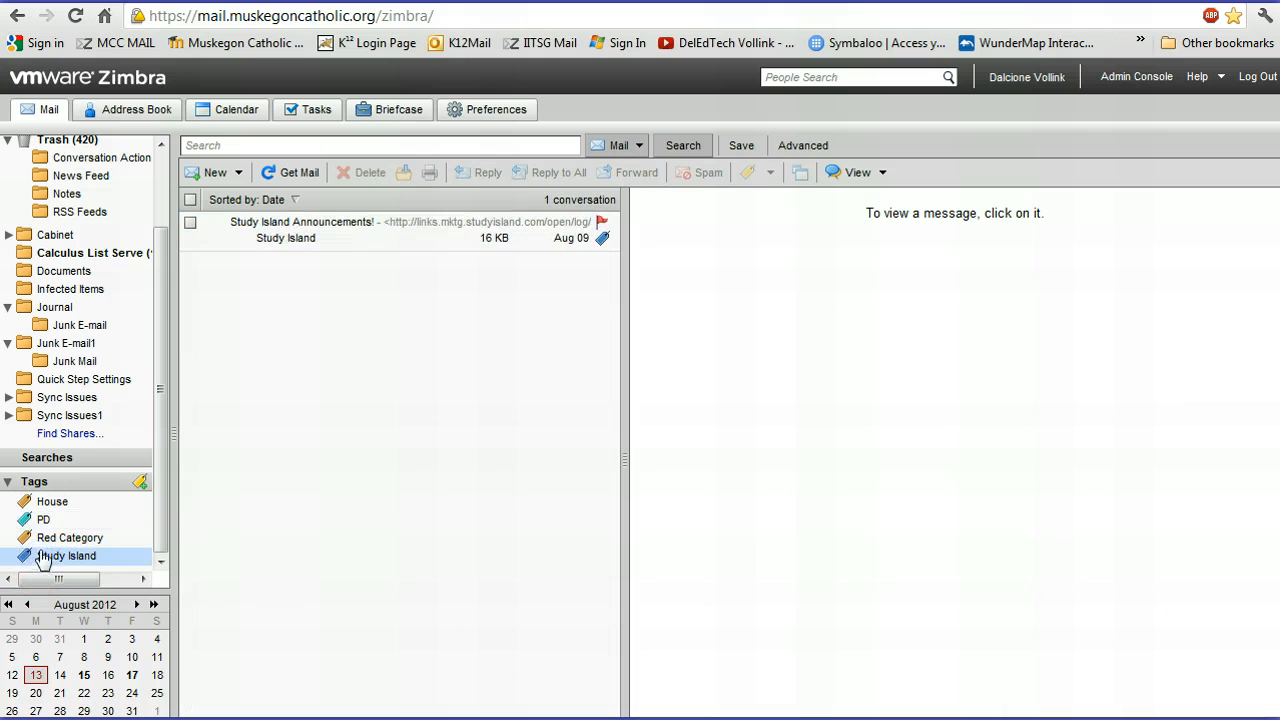
left_click(46, 501)
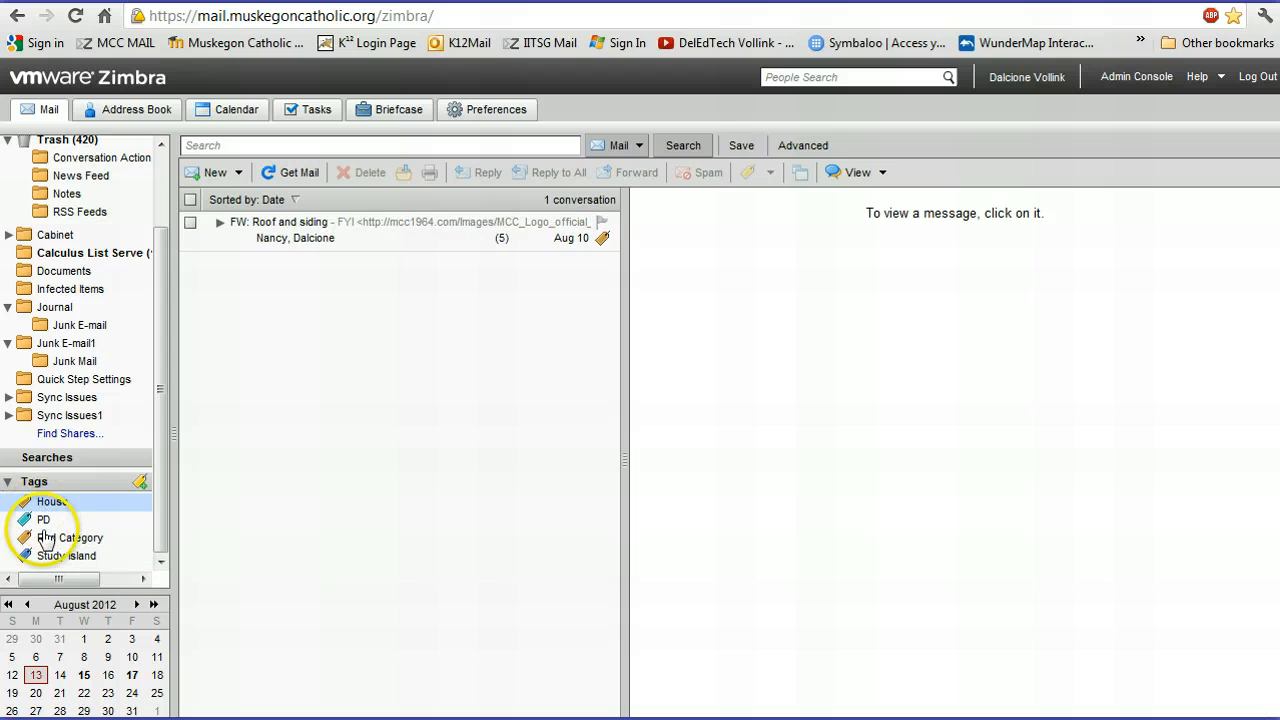
left_click(46, 538)
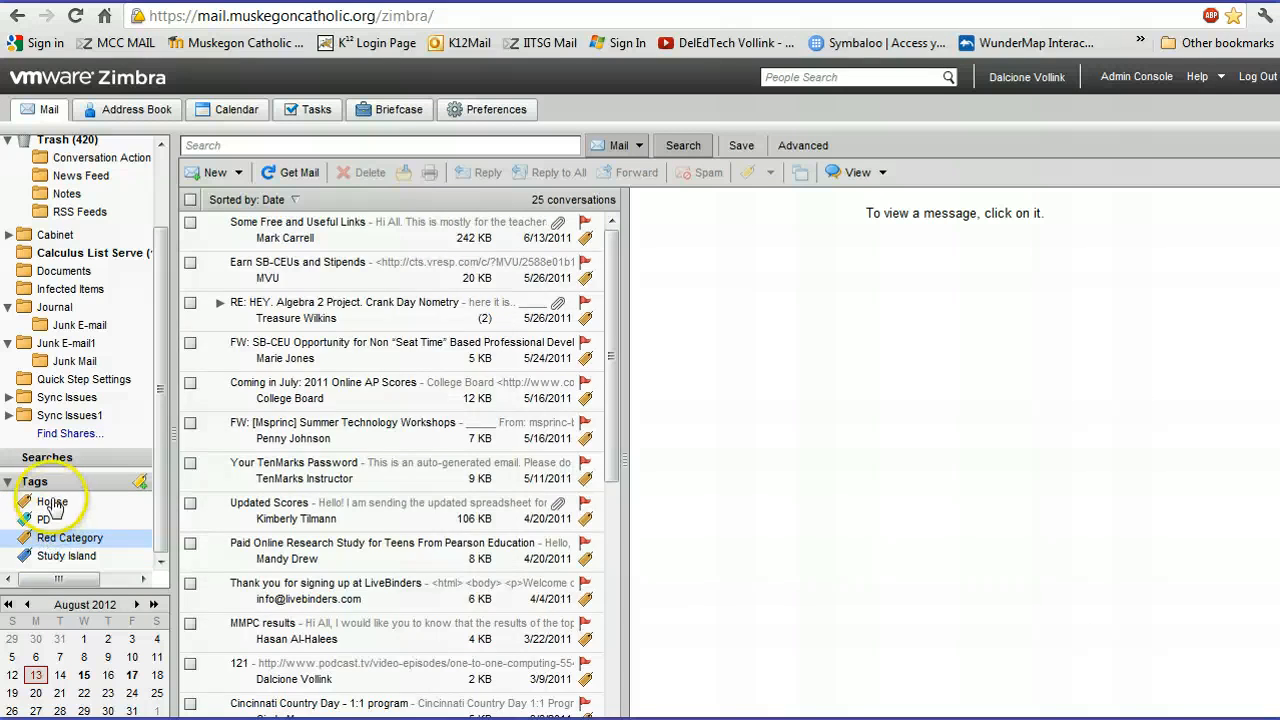
left_click(46, 502)
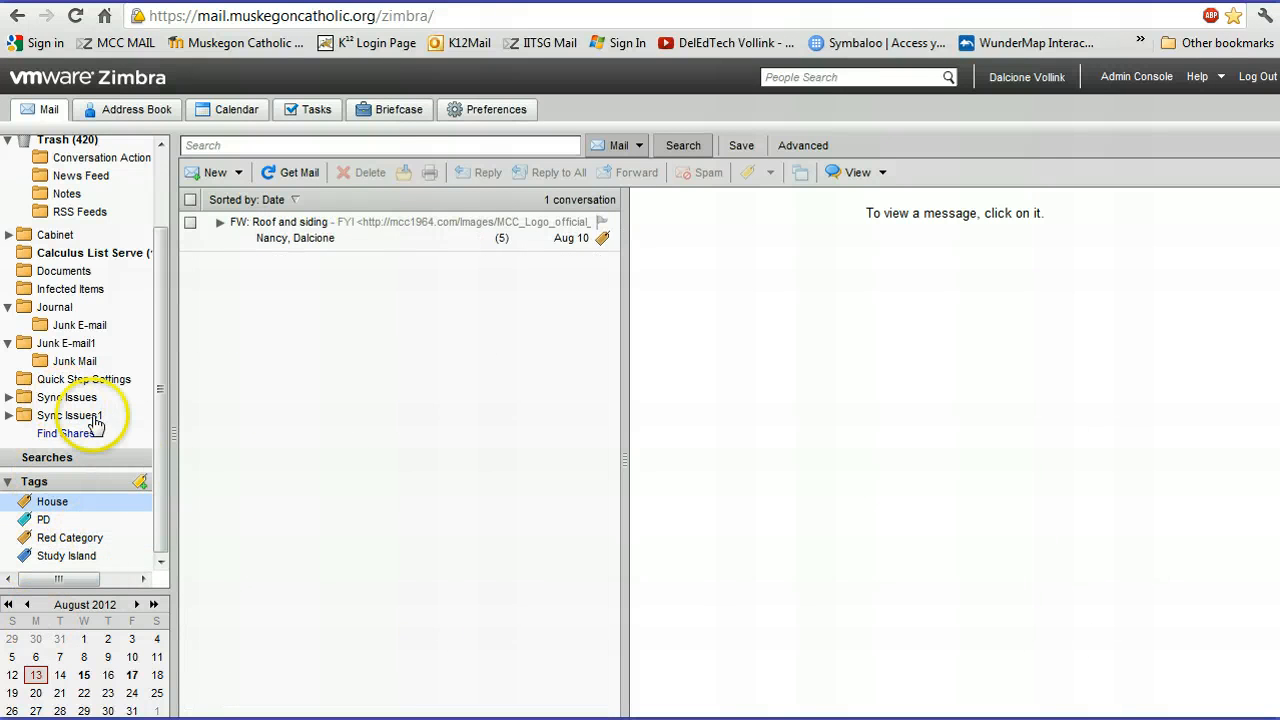
Step: Collapse the Tags list and open the PBS in Education message from the Inbox
mouse_move(95, 425)
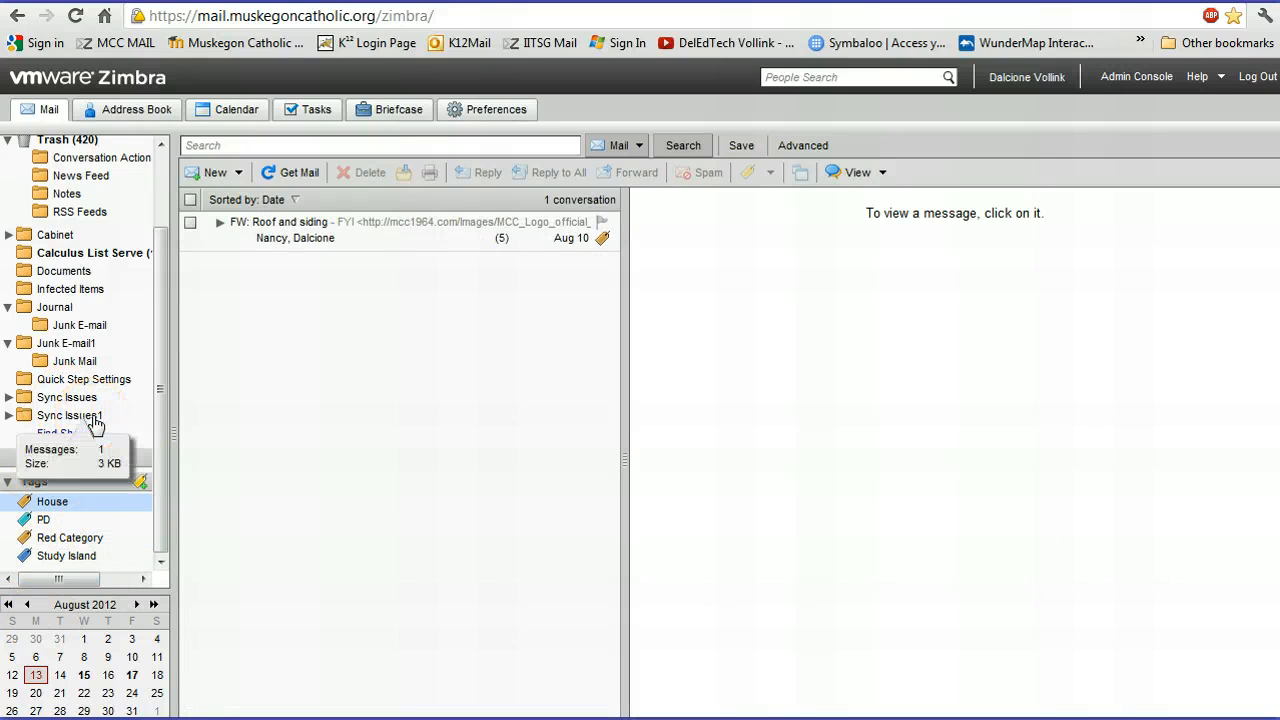
left_click(8, 483)
left_click_drag(160, 436, 170, 311)
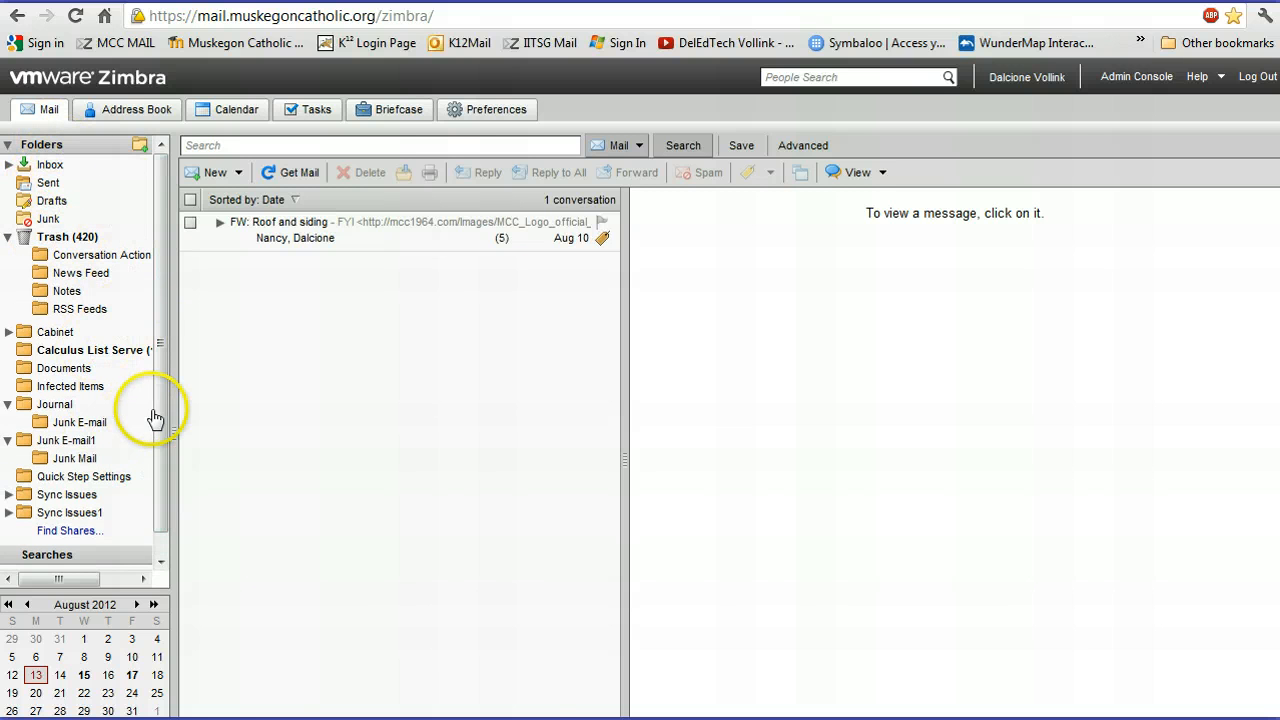
left_click(50, 165)
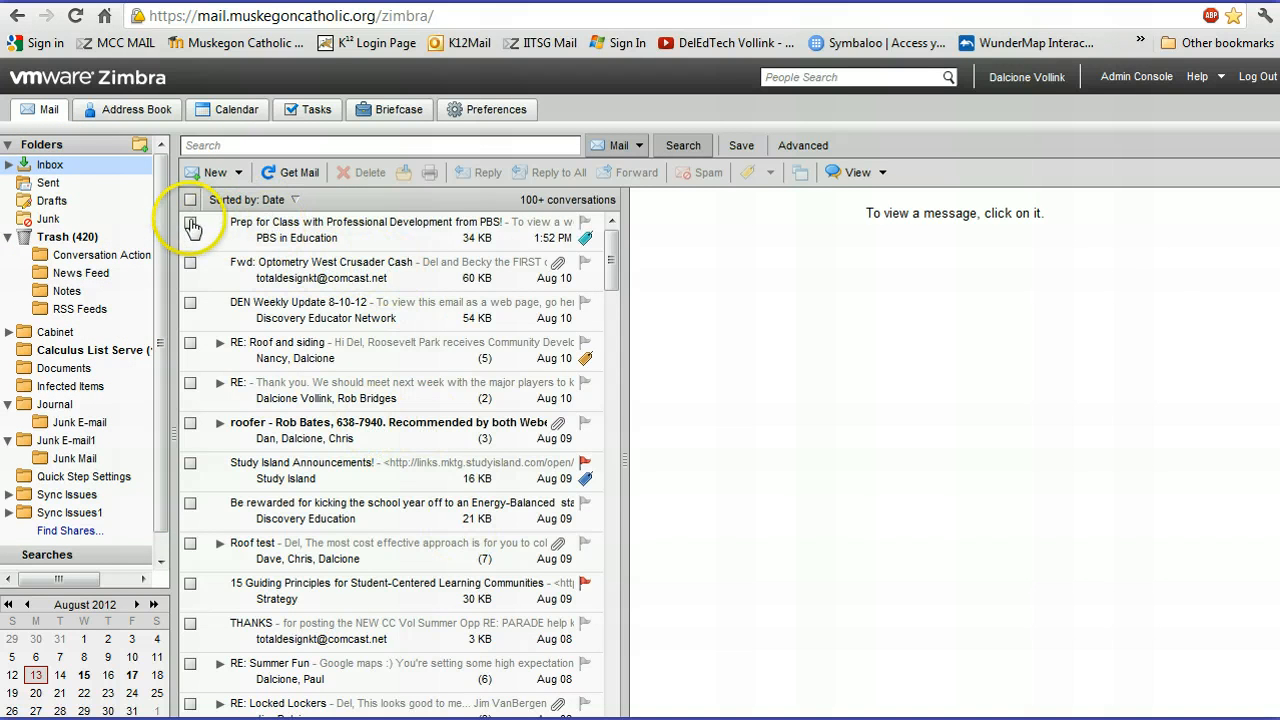
left_click(272, 236)
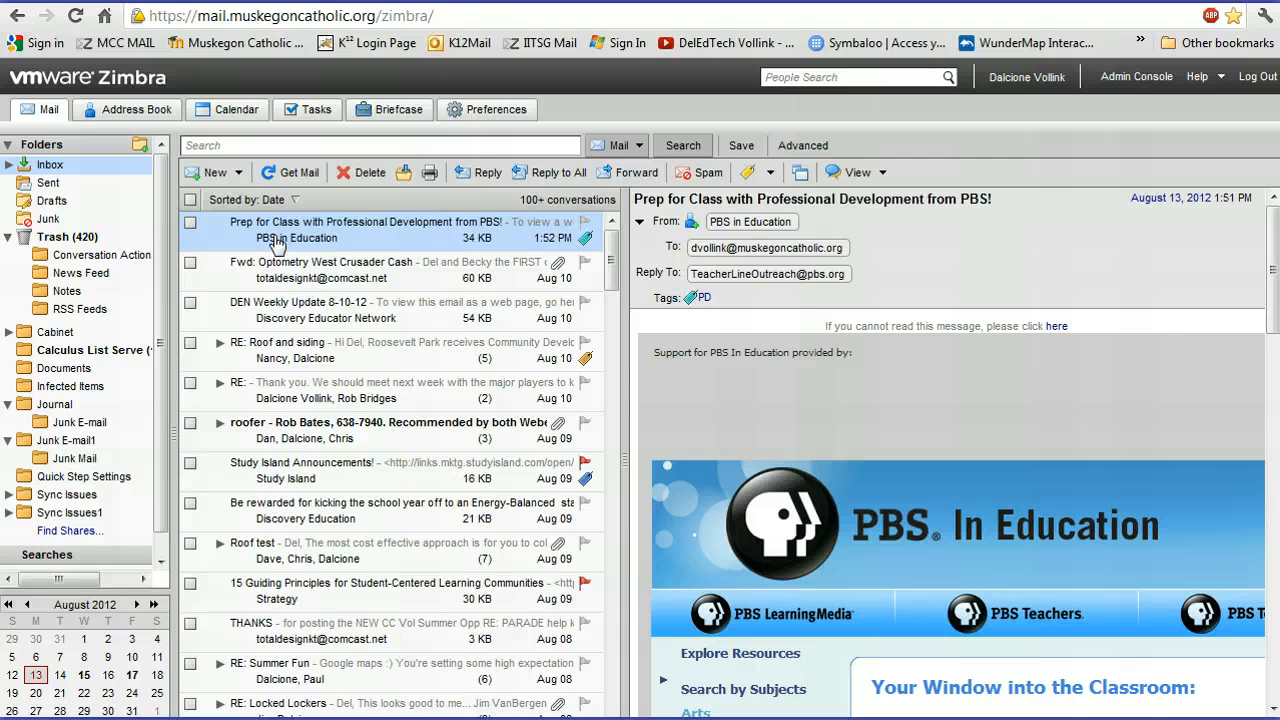
Step: Select the first four Inbox conversations and move them to the PLC Stuff folder inside Cabinet
left_click(190, 222)
left_click(190, 262)
left_click(190, 302)
left_click(190, 342)
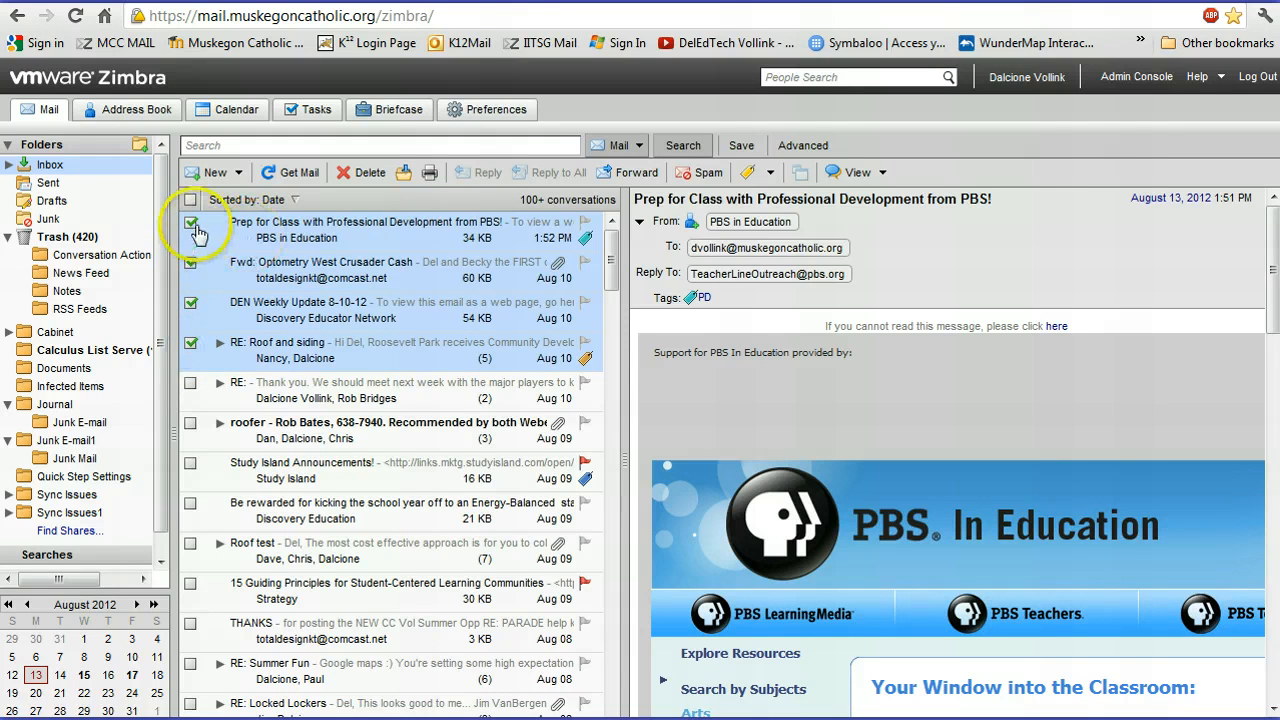
left_click_drag(253, 249, 205, 265)
left_click_drag(205, 265, 80, 405)
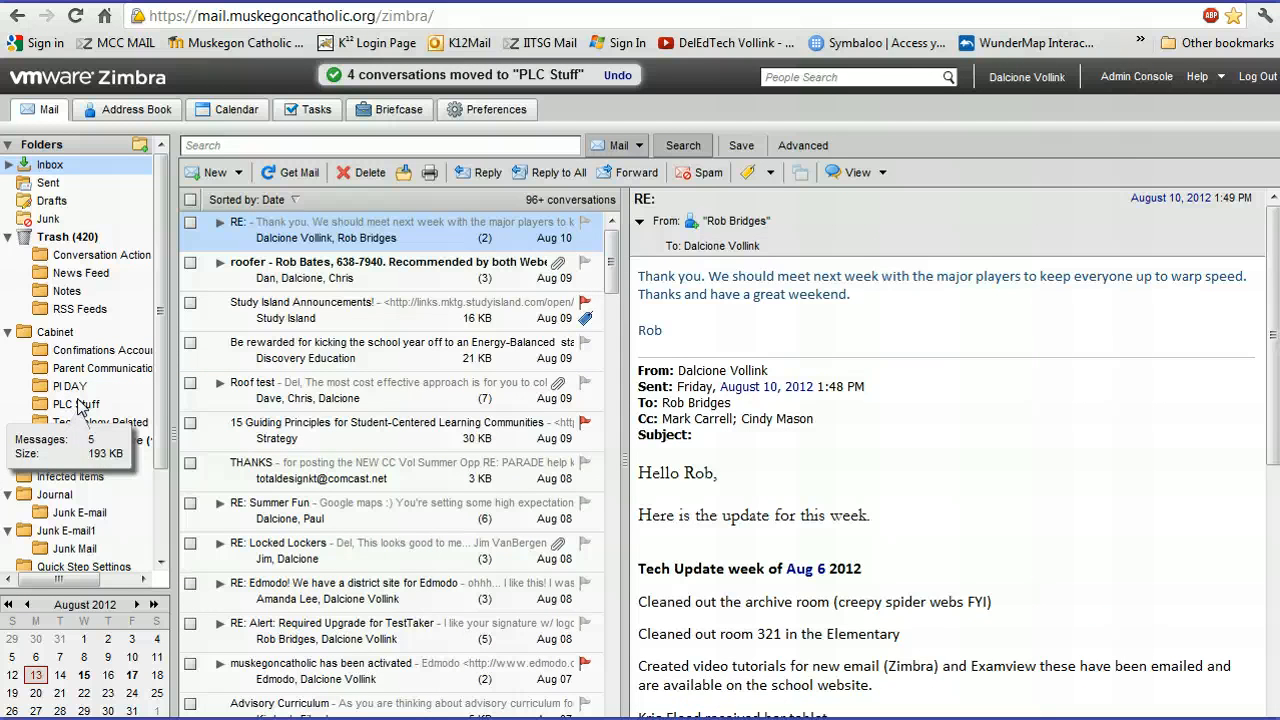
Step: Move all four conversations from the PLC Stuff folder back to the Inbox and open the Inbox
left_click(78, 406)
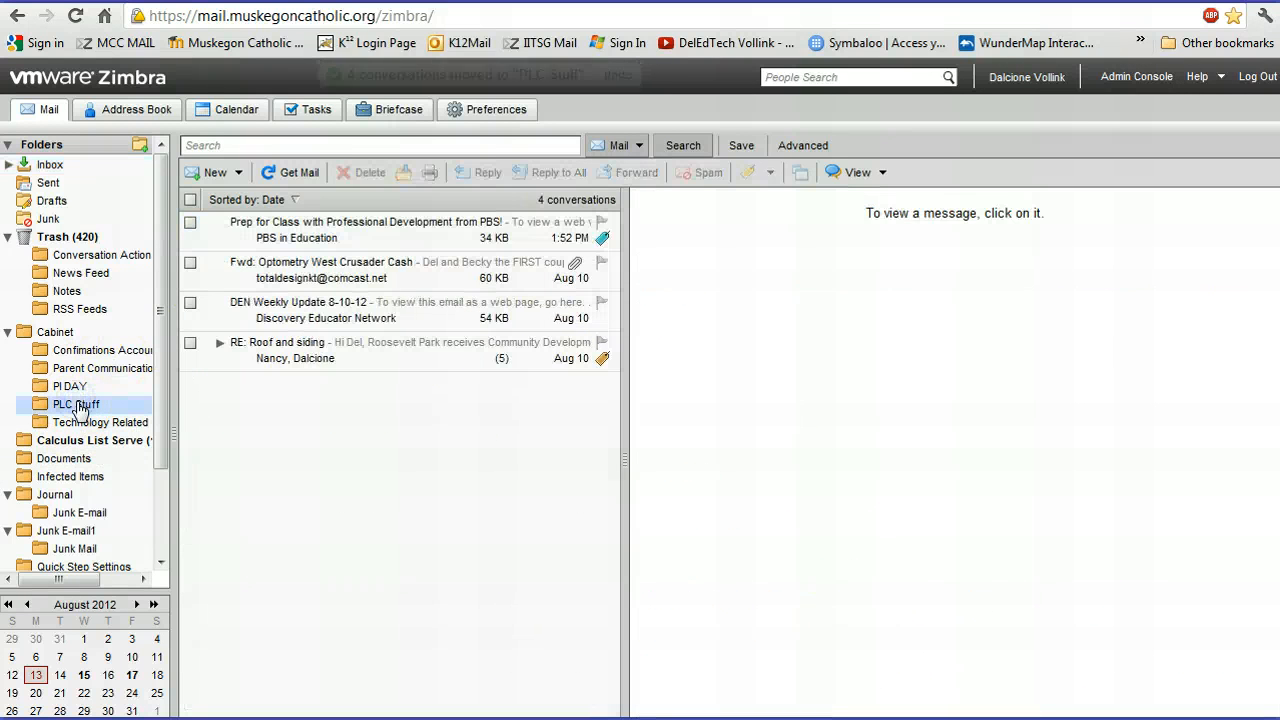
left_click(190, 222)
left_click(190, 262)
left_click(190, 302)
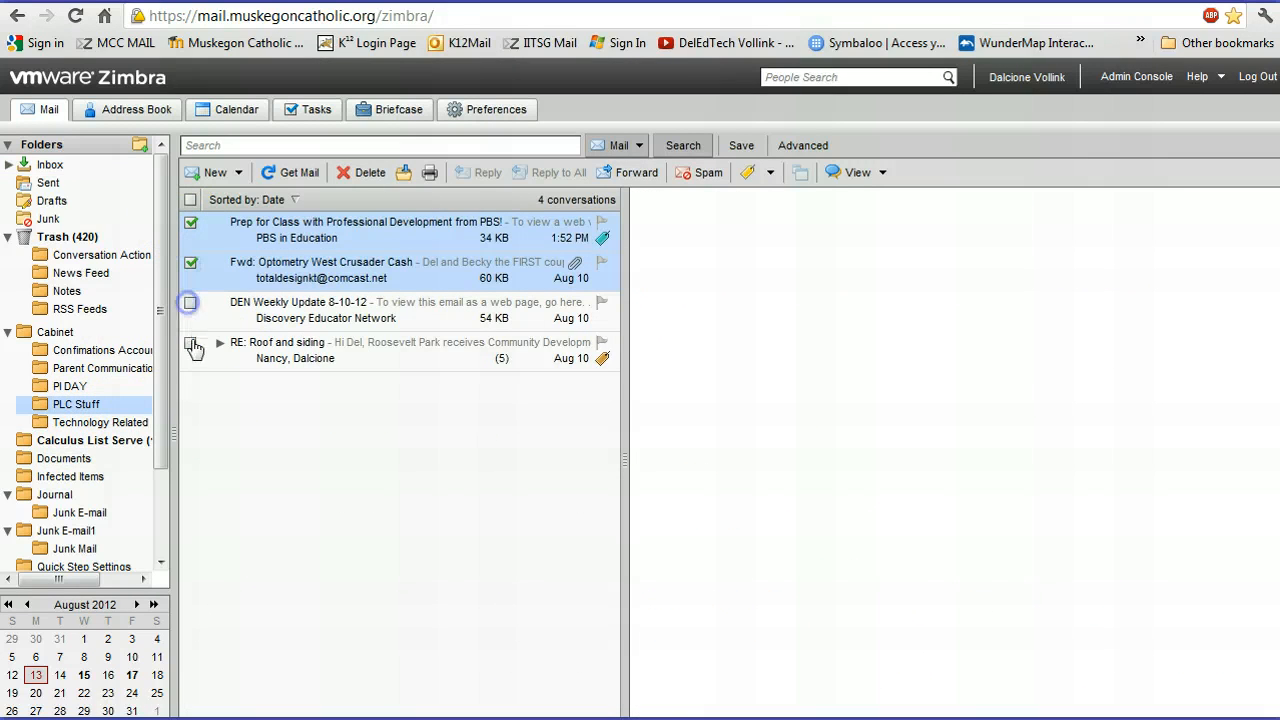
left_click(190, 343)
left_click(190, 302)
left_click_drag(229, 245, 58, 170)
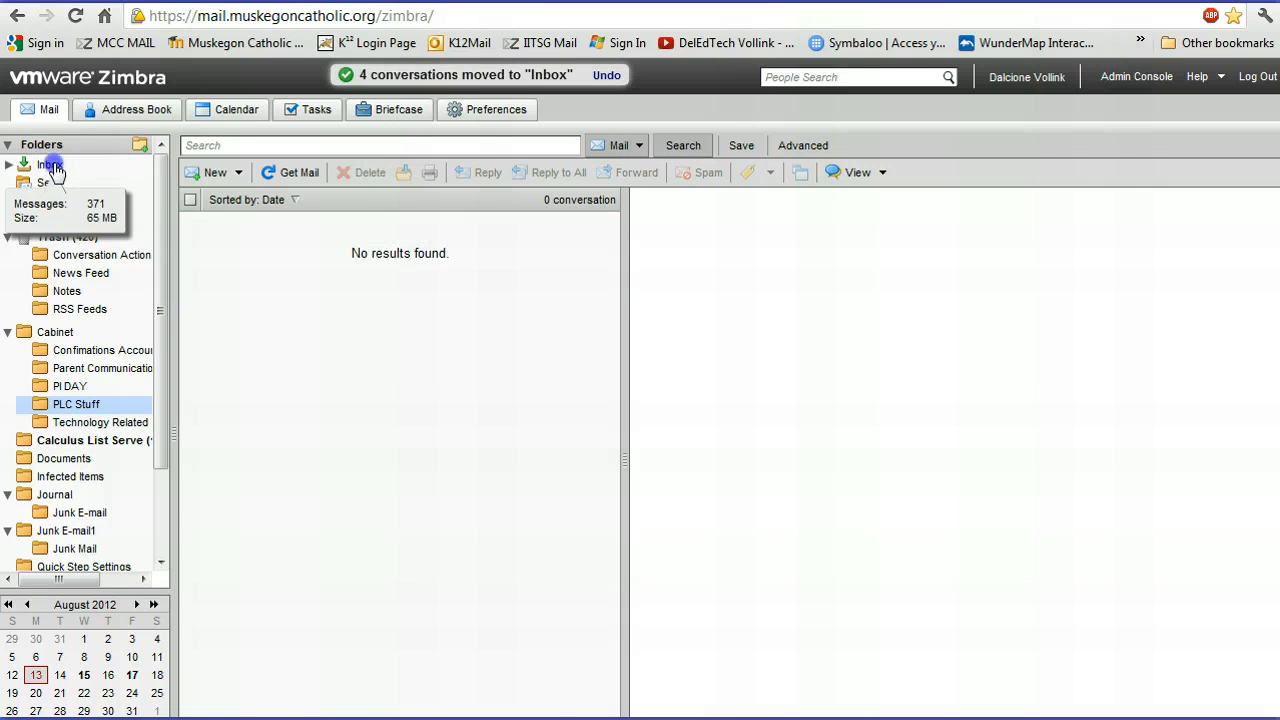
left_click(52, 166)
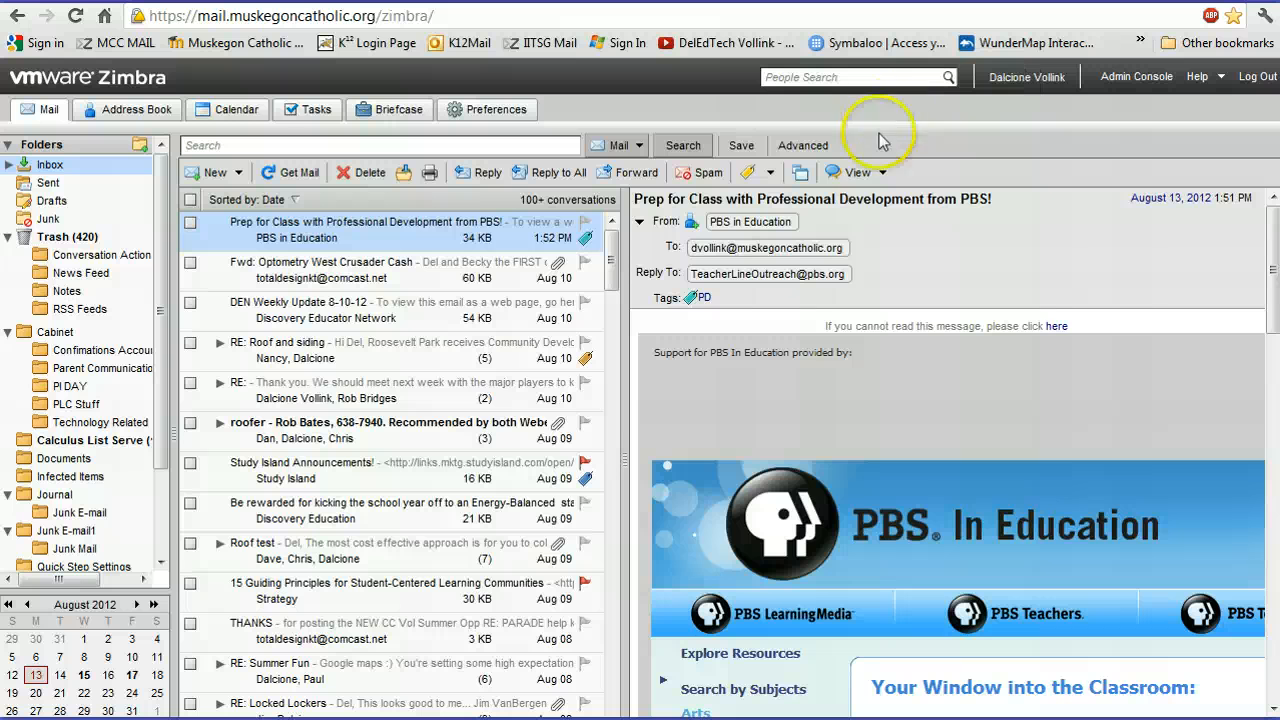
Step: Place the reading pane at the bottom and enlarge the message list above it
left_click(881, 173)
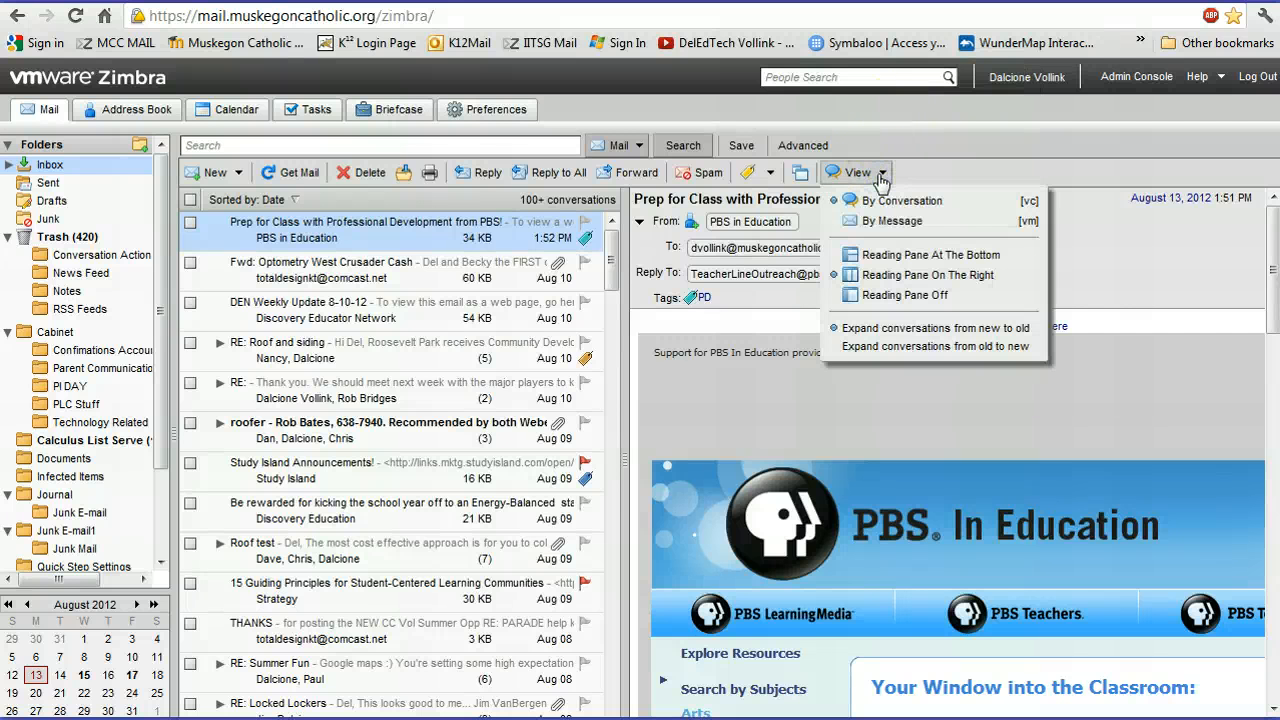
left_click(868, 254)
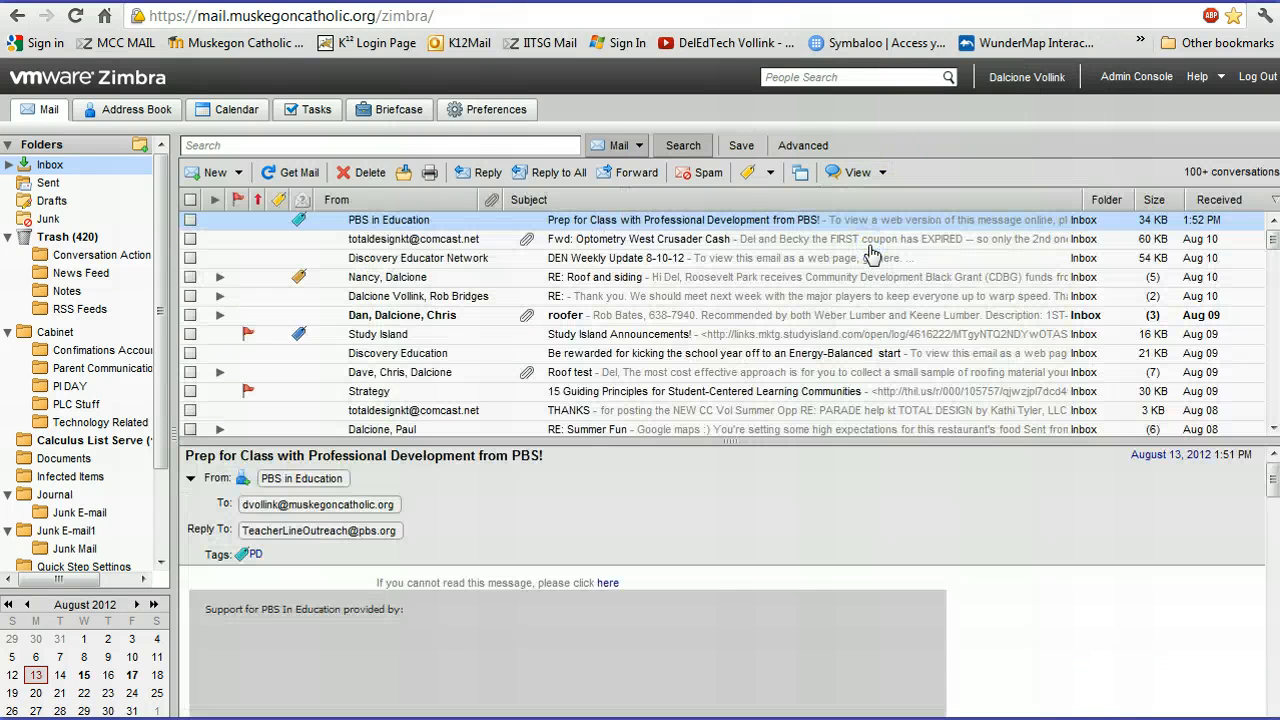
left_click_drag(764, 441, 752, 610)
Step: Turn the reading pane off and try to open Discovery Education's Energy-Balanced start message in a separate window
left_click(882, 174)
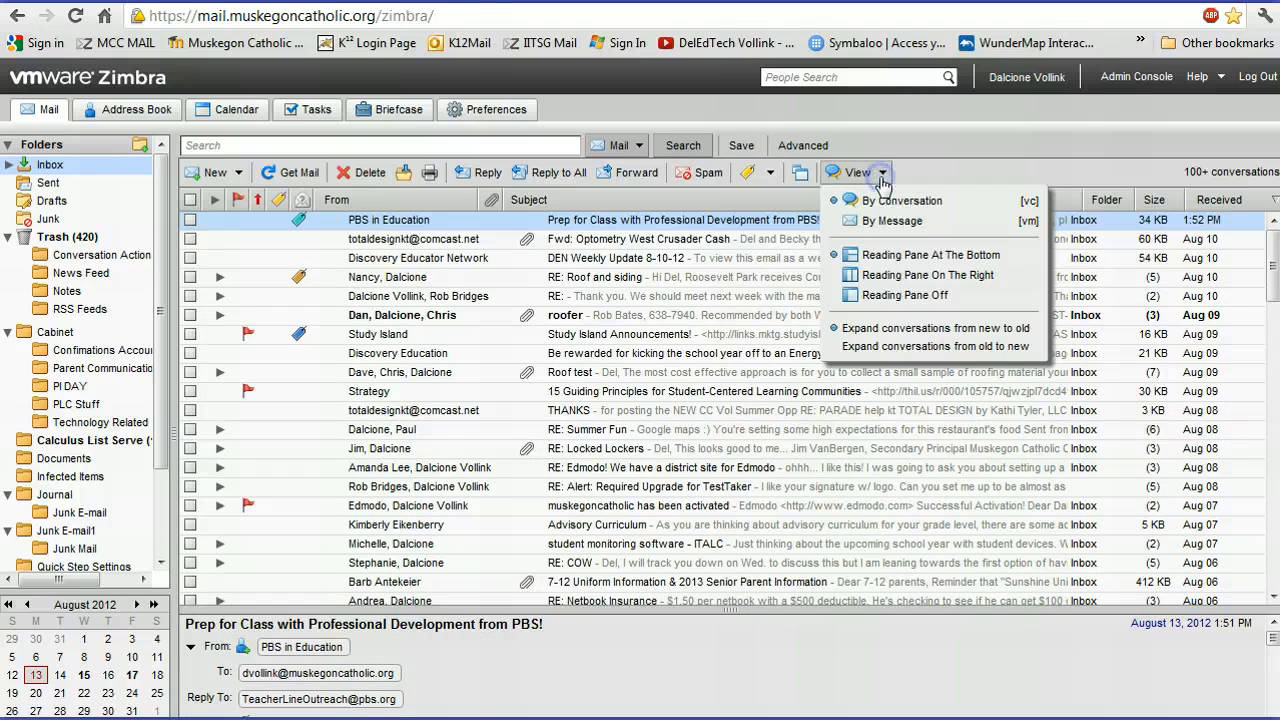
left_click(886, 295)
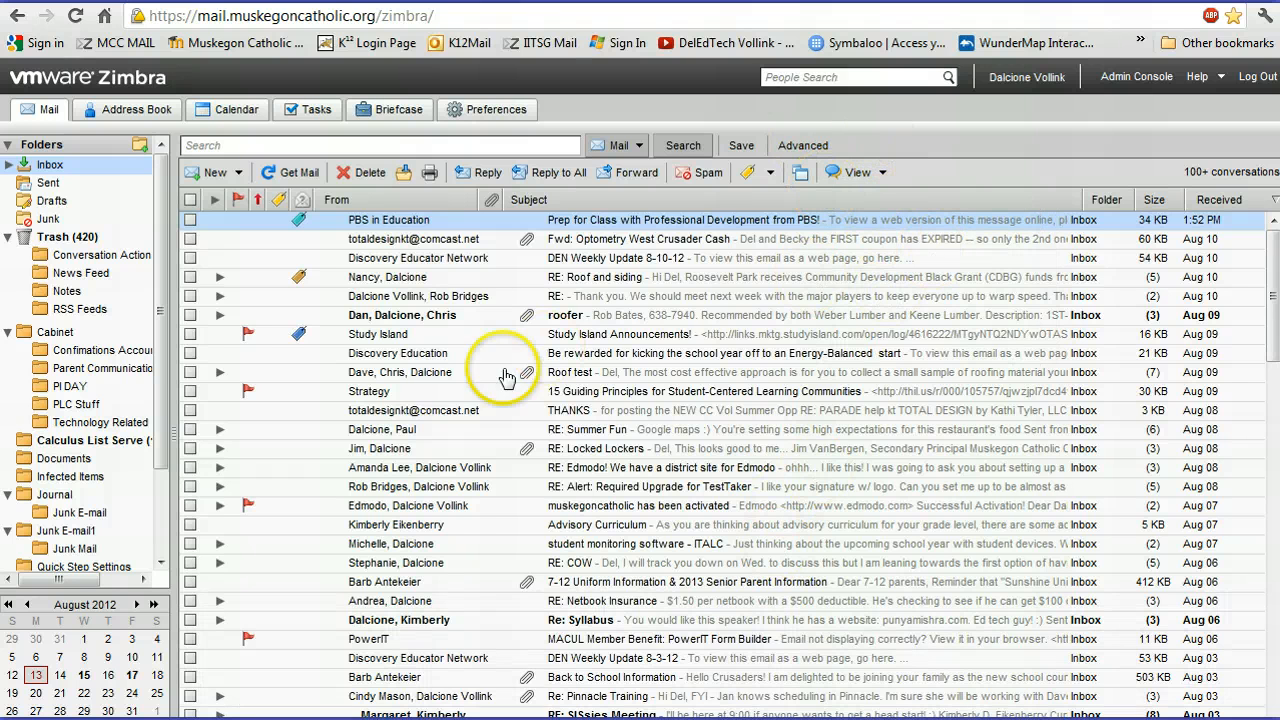
left_click(448, 355)
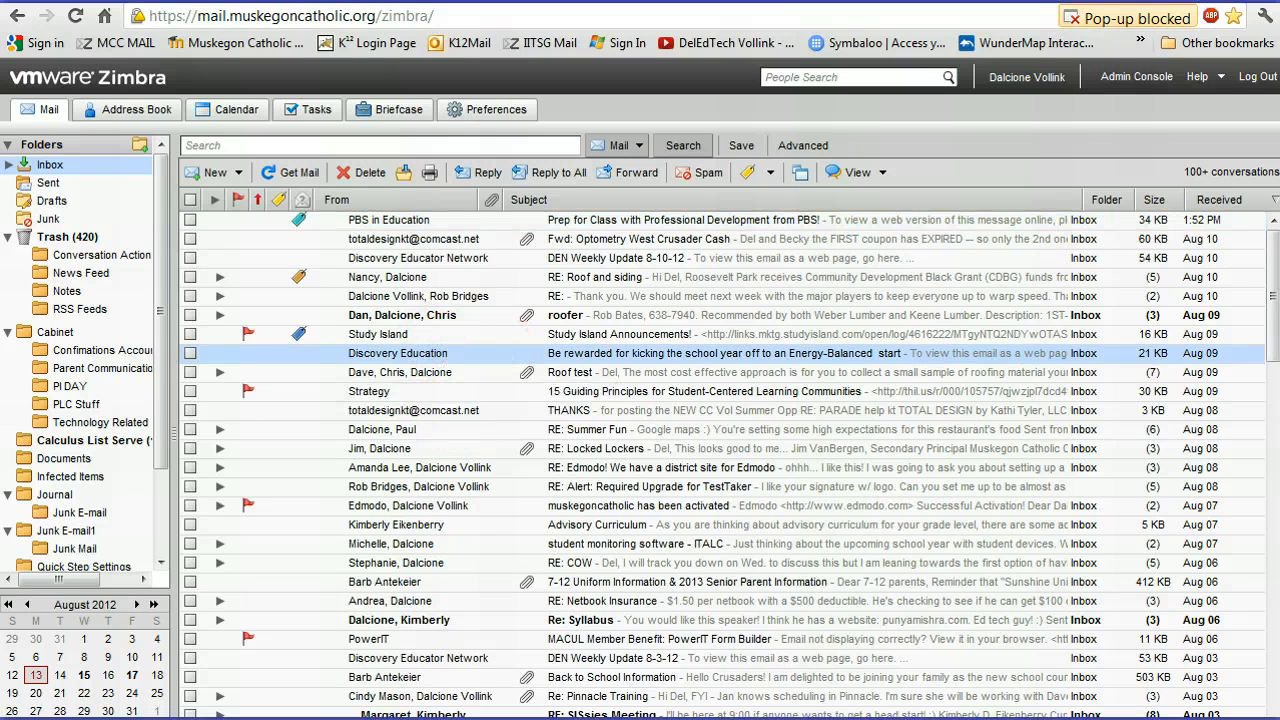
Step: Always allow pop-ups from mail.muskegoncatholic.org, and view the Discovery Education message in its own window before closing it
left_click(1073, 19)
left_click(714, 99)
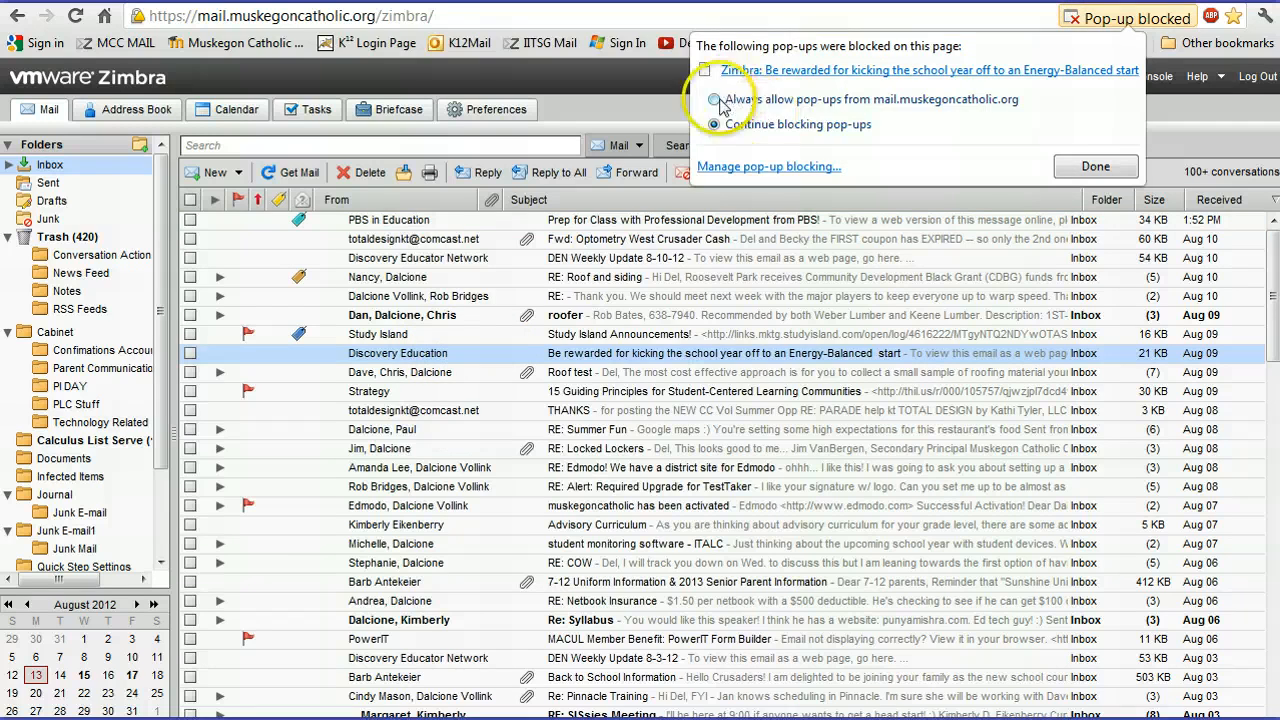
left_click(1095, 166)
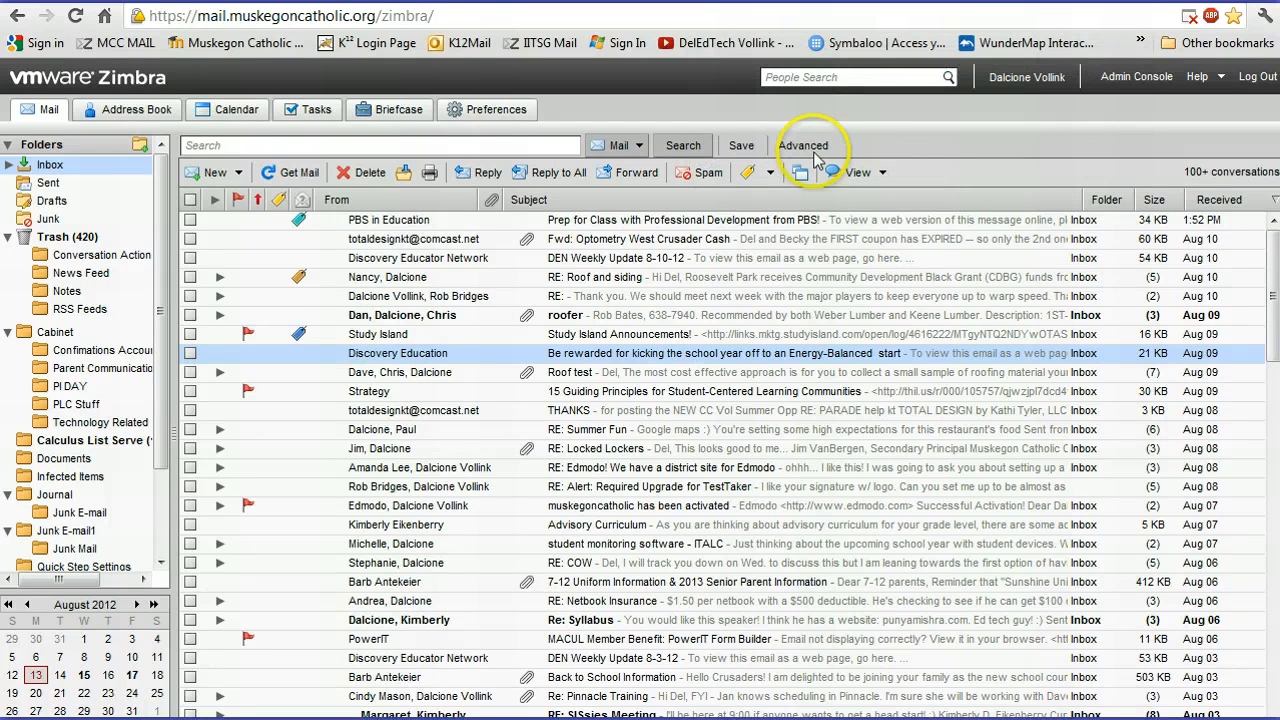
double_click(367, 352)
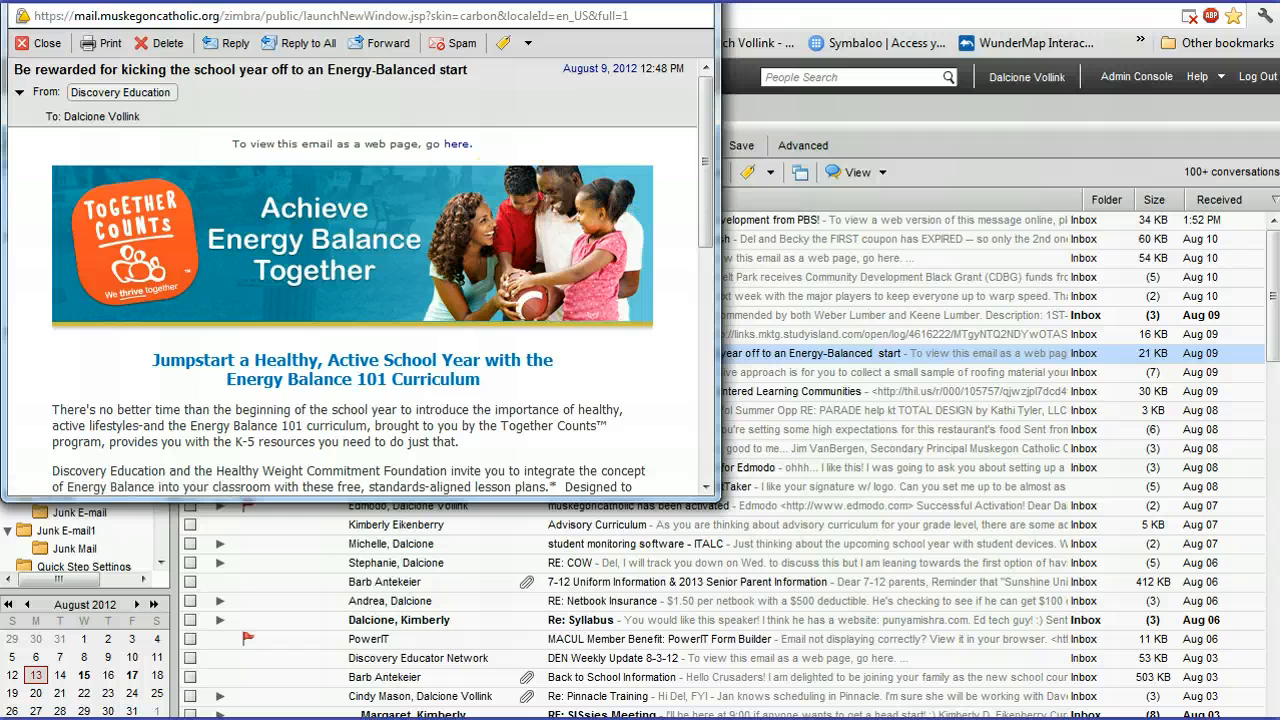
left_click(698, 1)
Step: Set the reading pane to display on the right and widen it by narrowing the message list
left_click(860, 170)
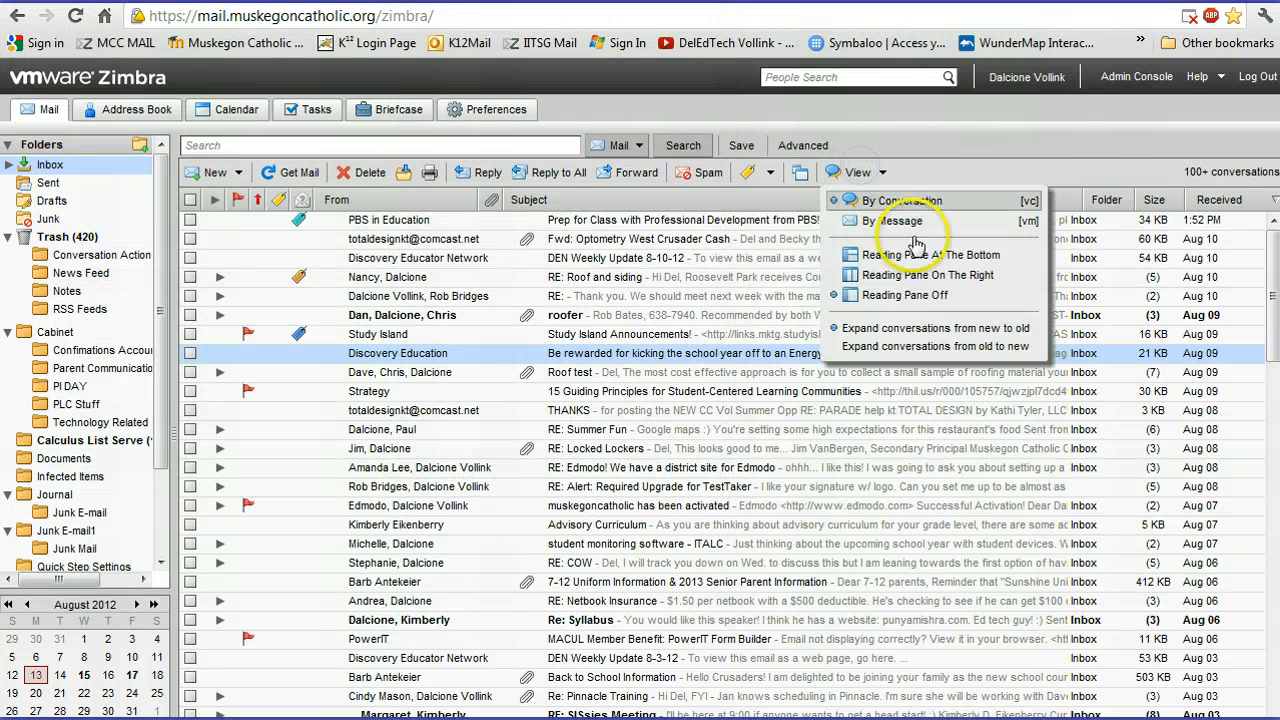
left_click(897, 277)
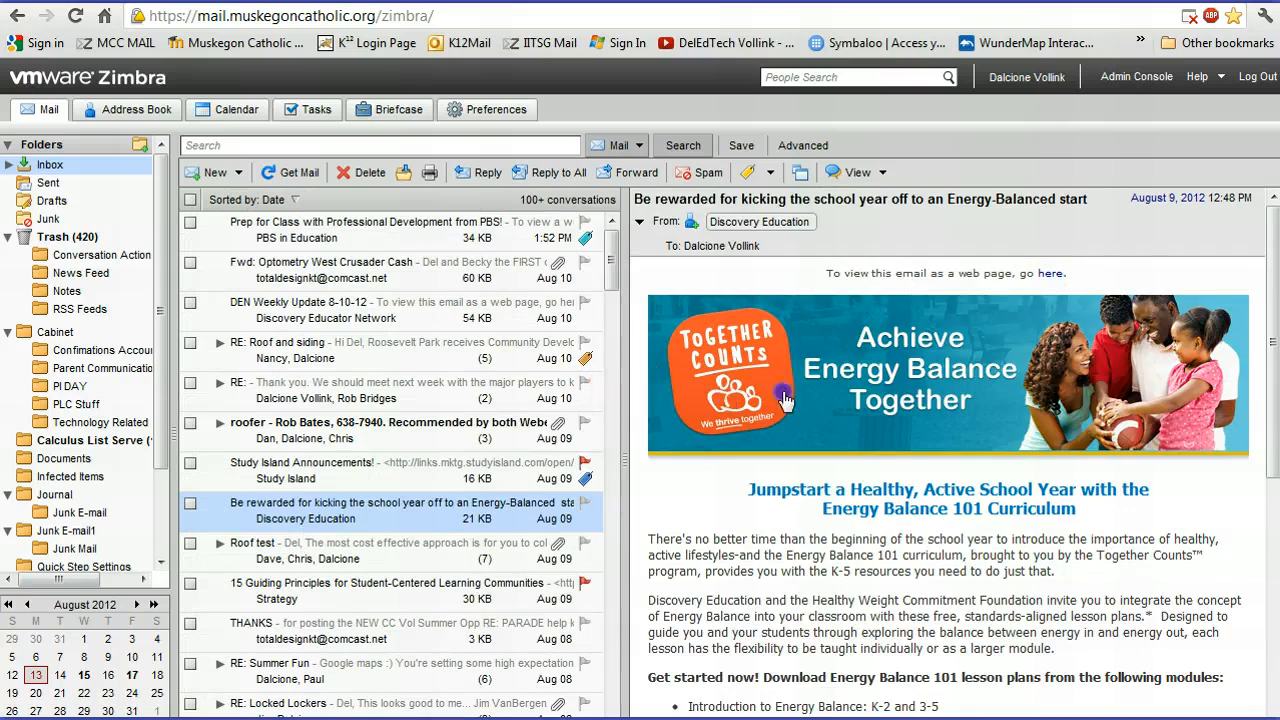
left_click_drag(785, 400, 585, 424)
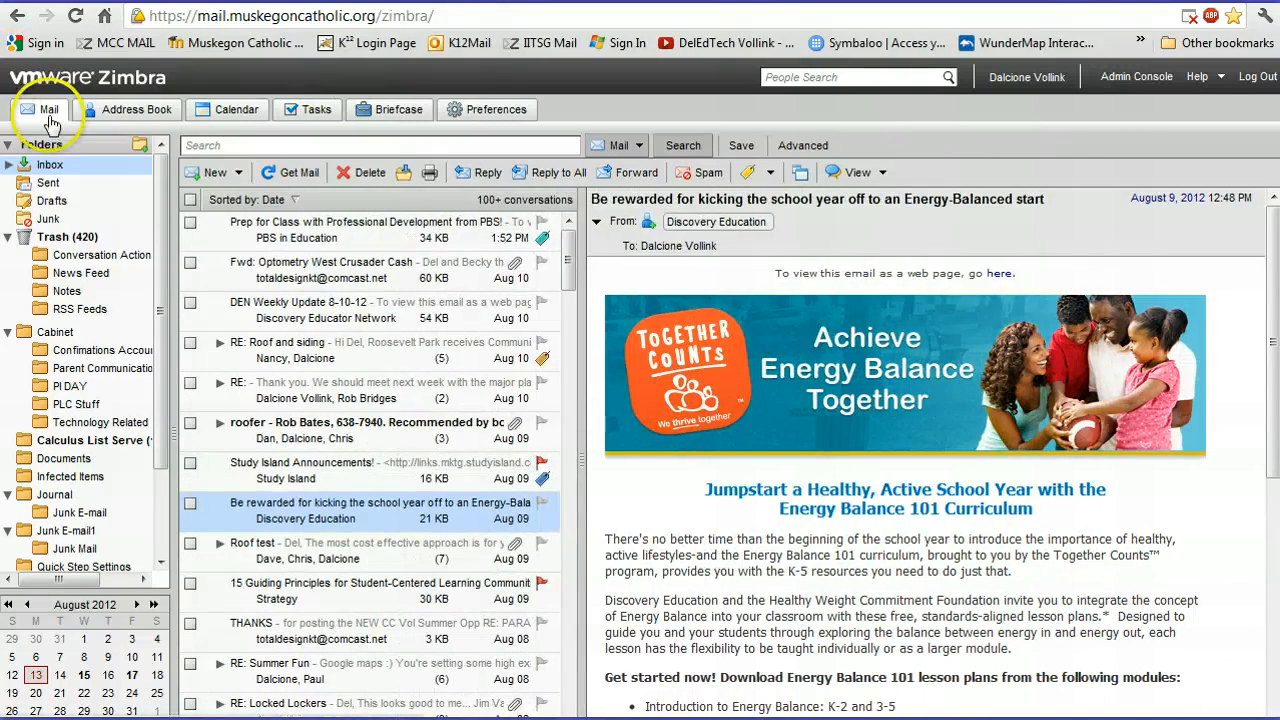